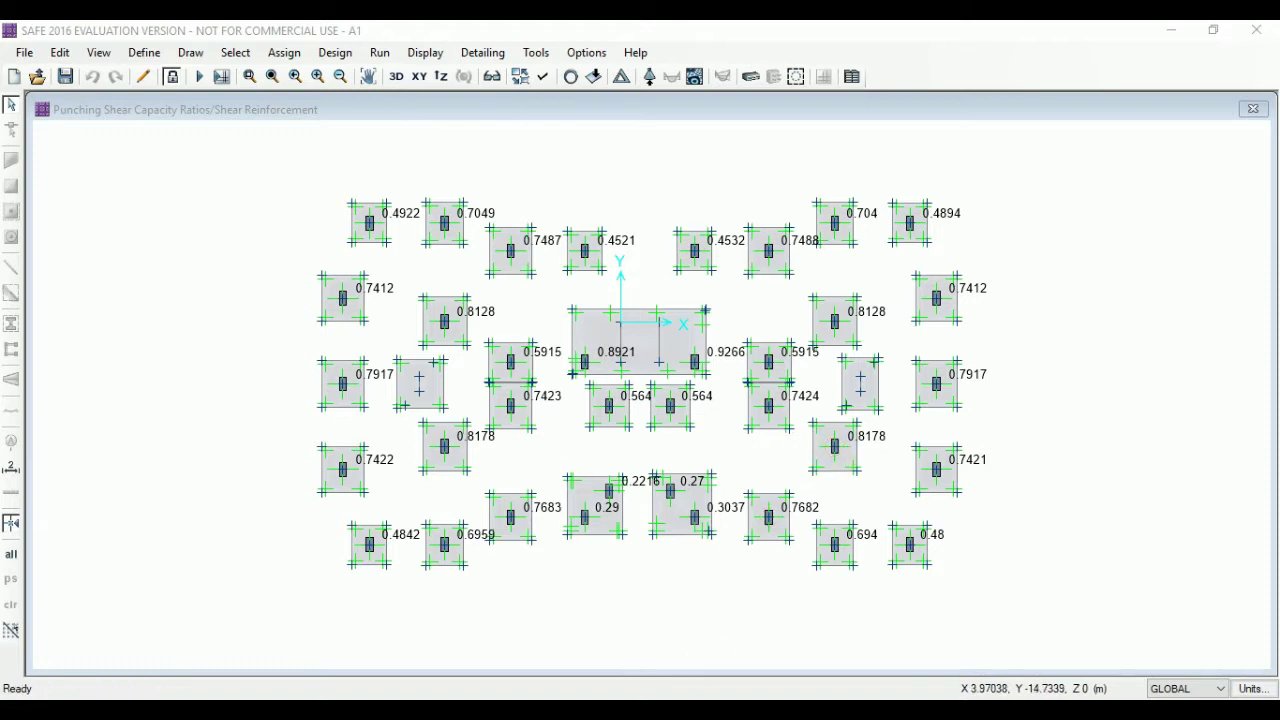
Step: Switch to the spreadsheet's SAFE checklist and shade the stability check rows a) to c), B59:B65, with the pink fill of the completed items
{"action": "key", "text": "alt+Tab"}
{"action": "left_click_drag", "start_coordinate": [310, 295], "coordinate": [328, 405]}
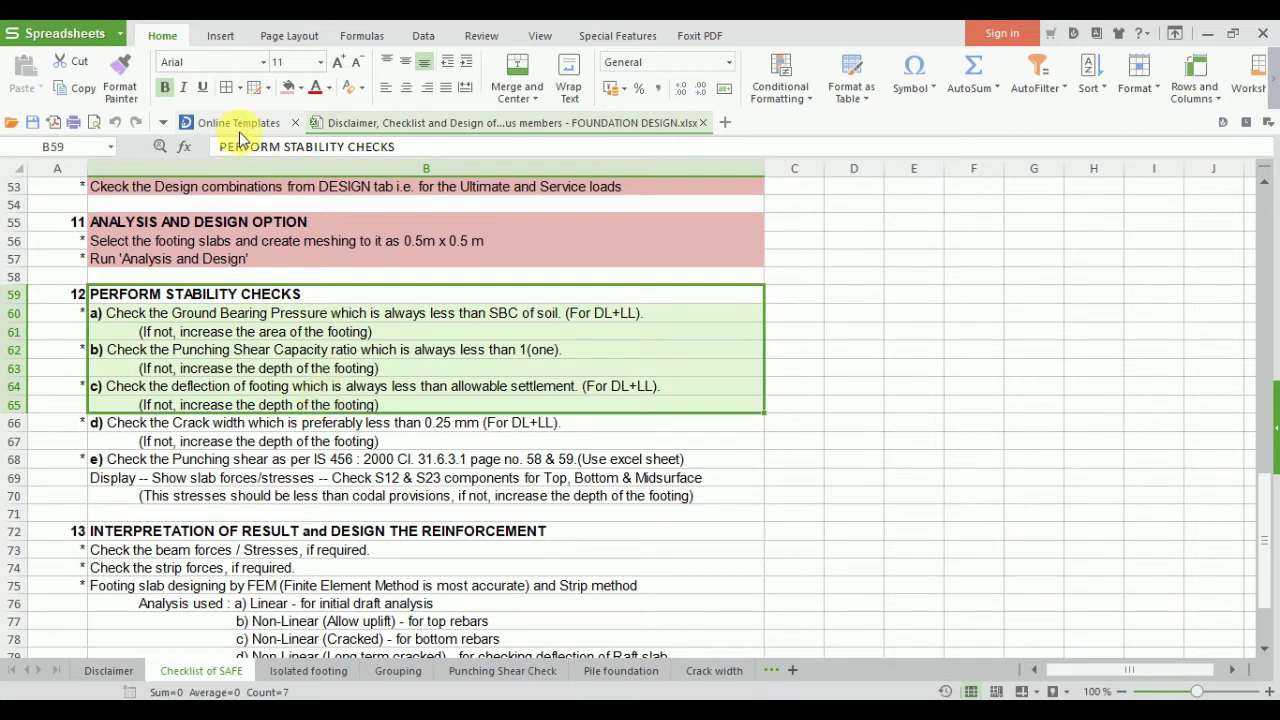
{"action": "left_click", "coordinate": [287, 87]}
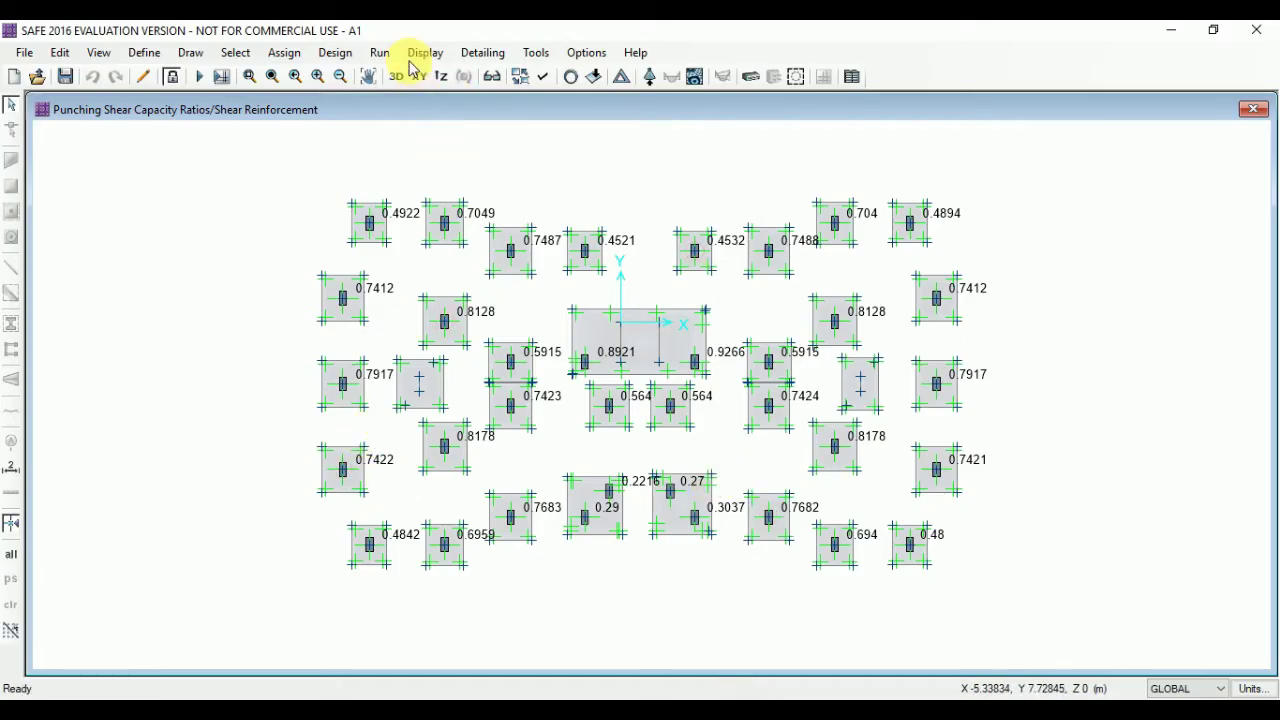
Step: Switch to SAFE and look closely at the corner footing with the 0.4842 punching shear ratio
{"action": "scroll", "coordinate": [345, 548], "scroll_direction": "up", "scroll_amount": 5}
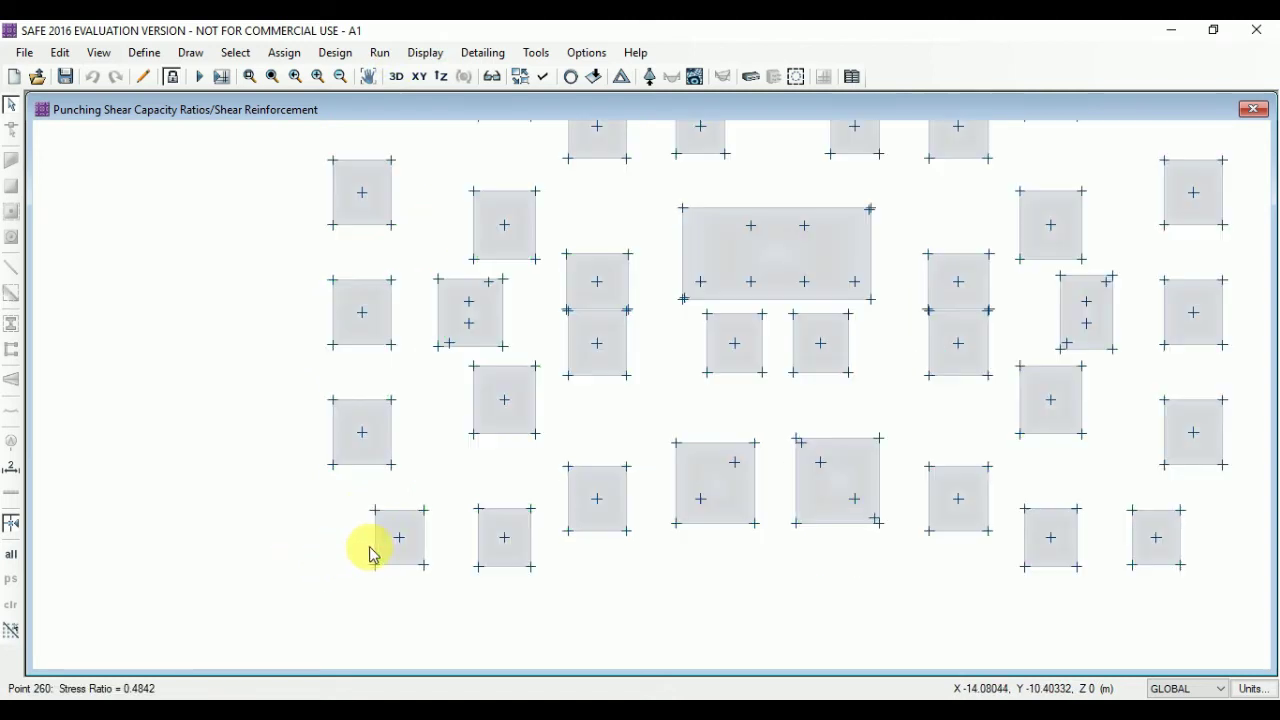
{"action": "scroll", "coordinate": [362, 548], "scroll_direction": "up", "scroll_amount": 1}
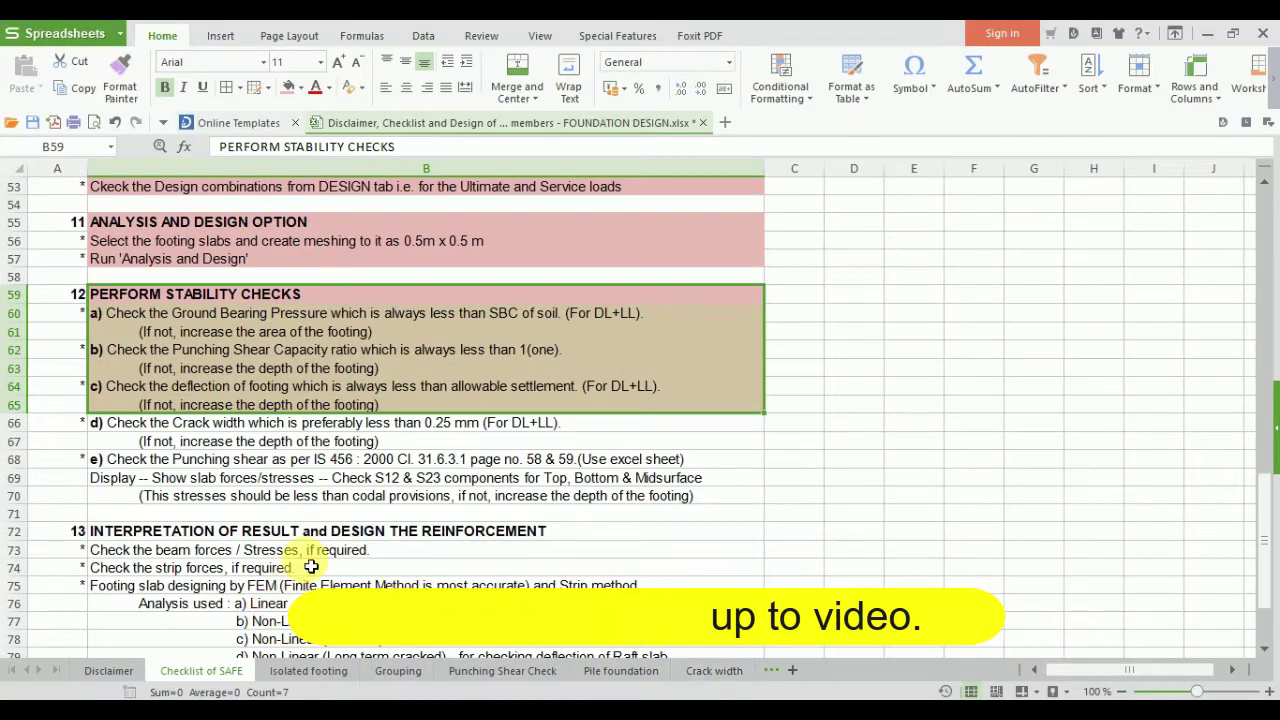
Step: Review the crack width check in the checklist and the crack width calculation in Annex F of the is.456.2000 PDF
{"action": "scroll", "coordinate": [371, 600], "scroll_direction": "down", "scroll_amount": 2}
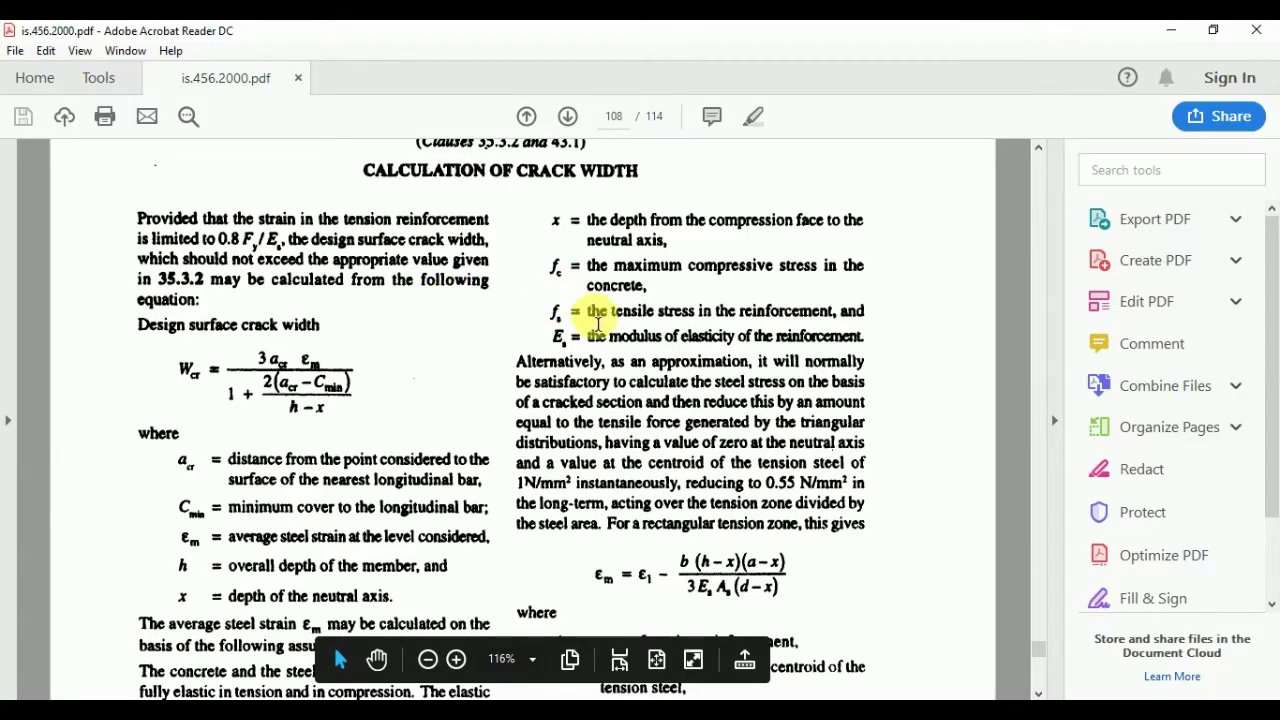
{"action": "scroll", "coordinate": [598, 320], "scroll_direction": "up", "scroll_amount": 2}
{"action": "scroll", "coordinate": [592, 318], "scroll_direction": "down", "scroll_amount": 15}
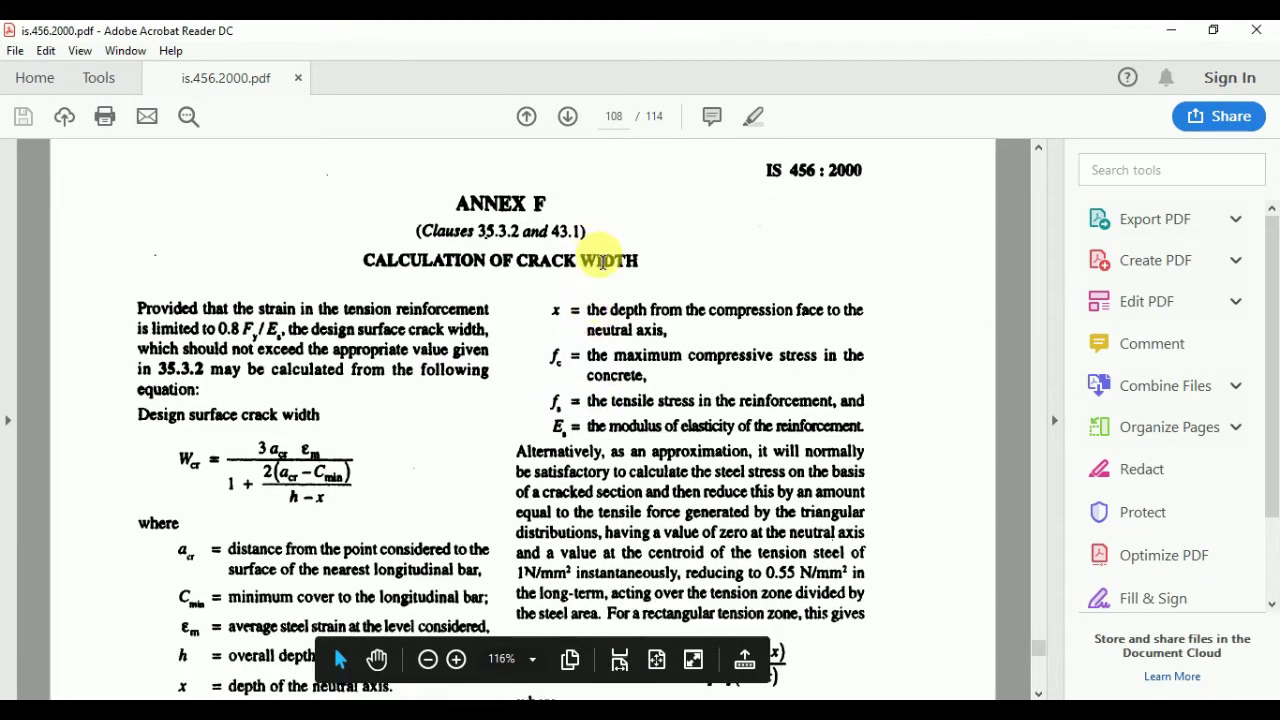
{"action": "scroll", "coordinate": [520, 548], "scroll_direction": "up", "scroll_amount": 15}
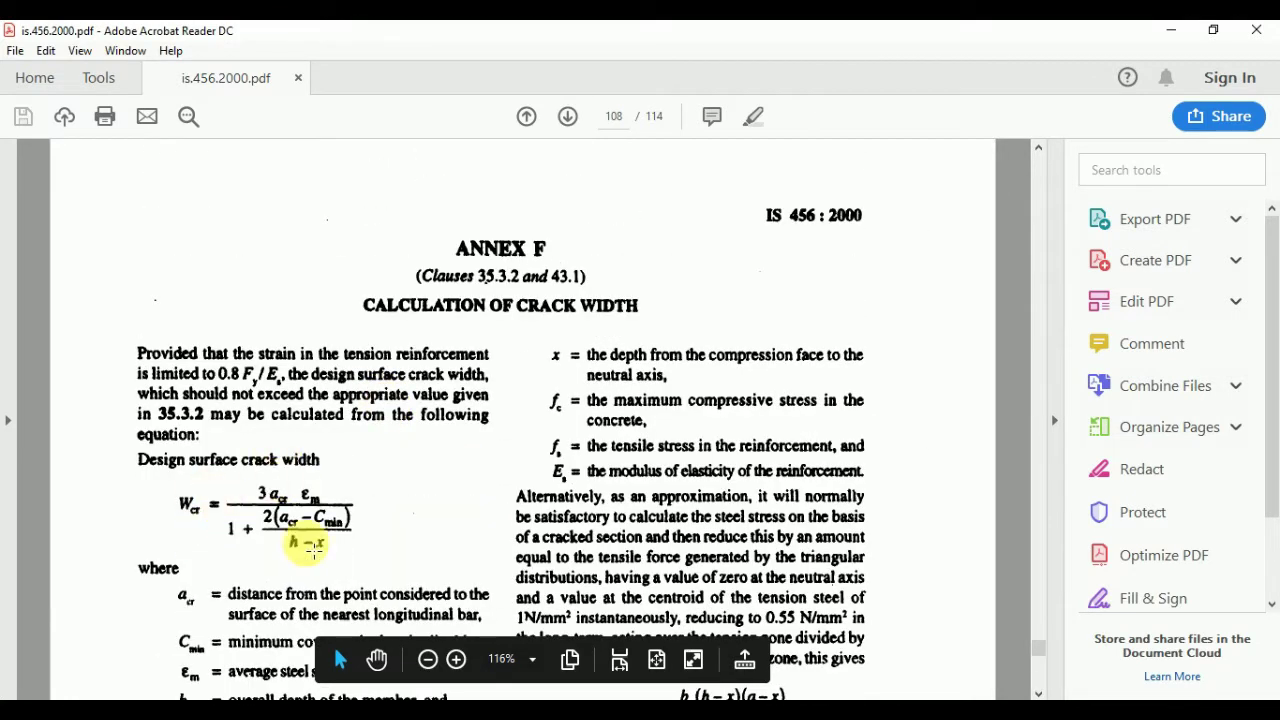
{"action": "scroll", "coordinate": [410, 458], "scroll_direction": "down", "scroll_amount": 1}
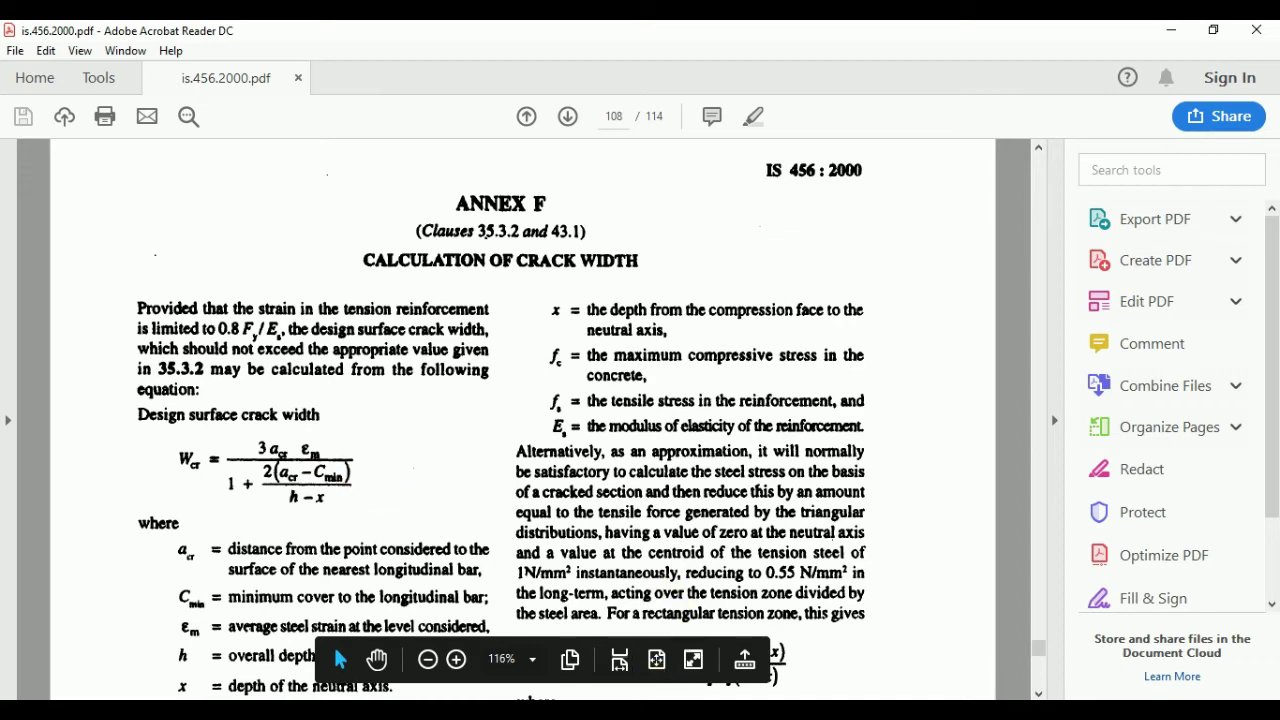
Step: Switch to the spreadsheet's Crack width sheet and examine its section diagrams, input values and flexural crack width calculations
{"action": "key", "text": "alt+Tab"}
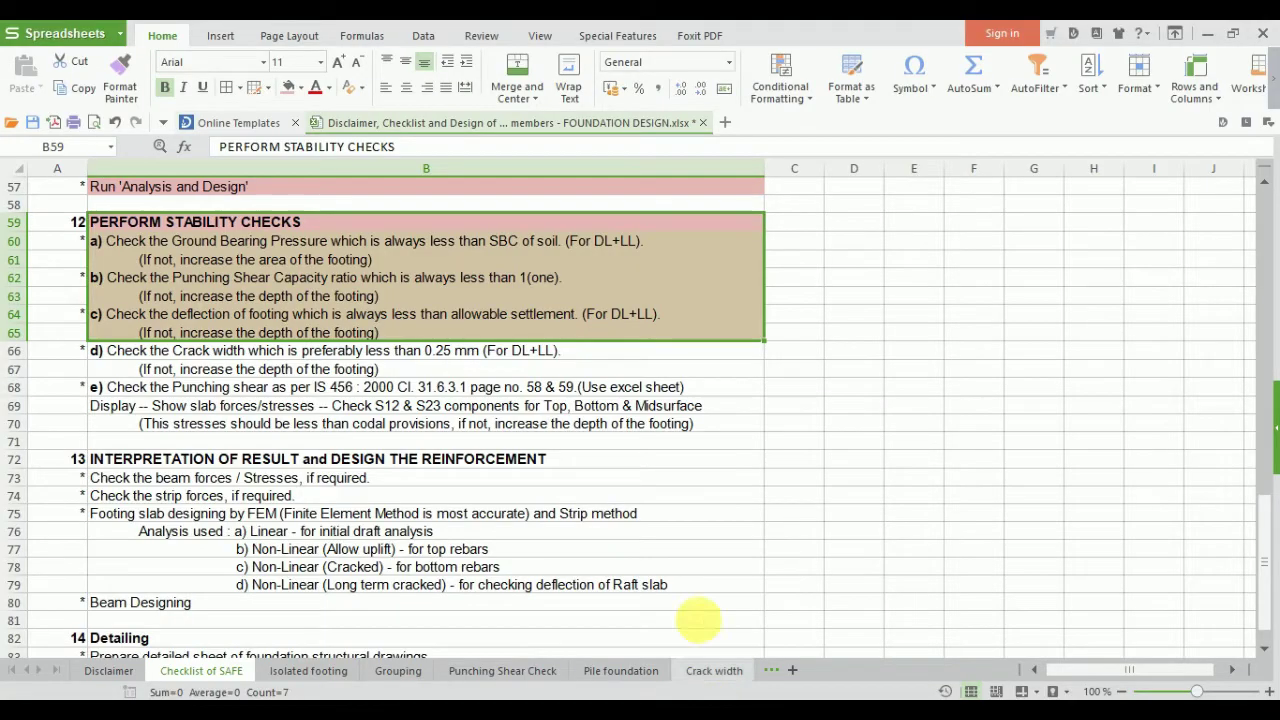
{"action": "left_click", "coordinate": [712, 672]}
{"action": "scroll", "coordinate": [765, 505], "scroll_direction": "up", "scroll_amount": 5}
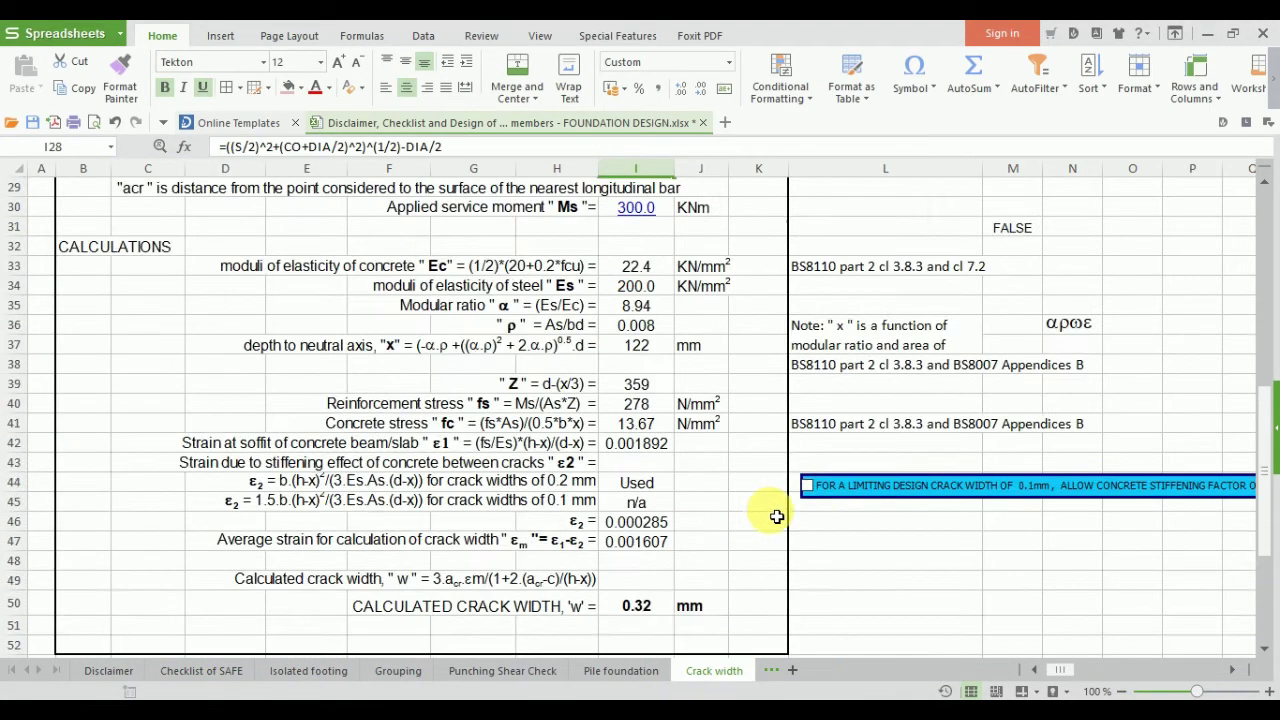
{"action": "scroll", "coordinate": [823, 400], "scroll_direction": "up", "scroll_amount": 7}
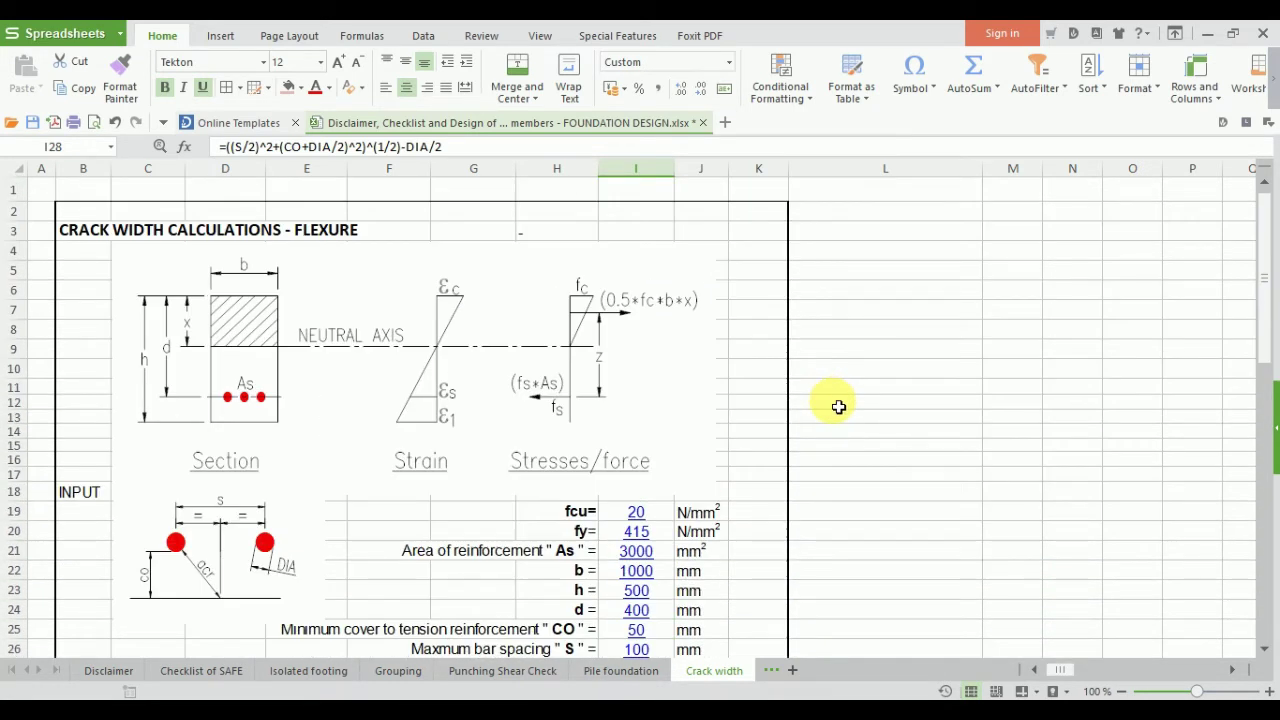
{"action": "scroll", "coordinate": [838, 407], "scroll_direction": "down", "scroll_amount": 7}
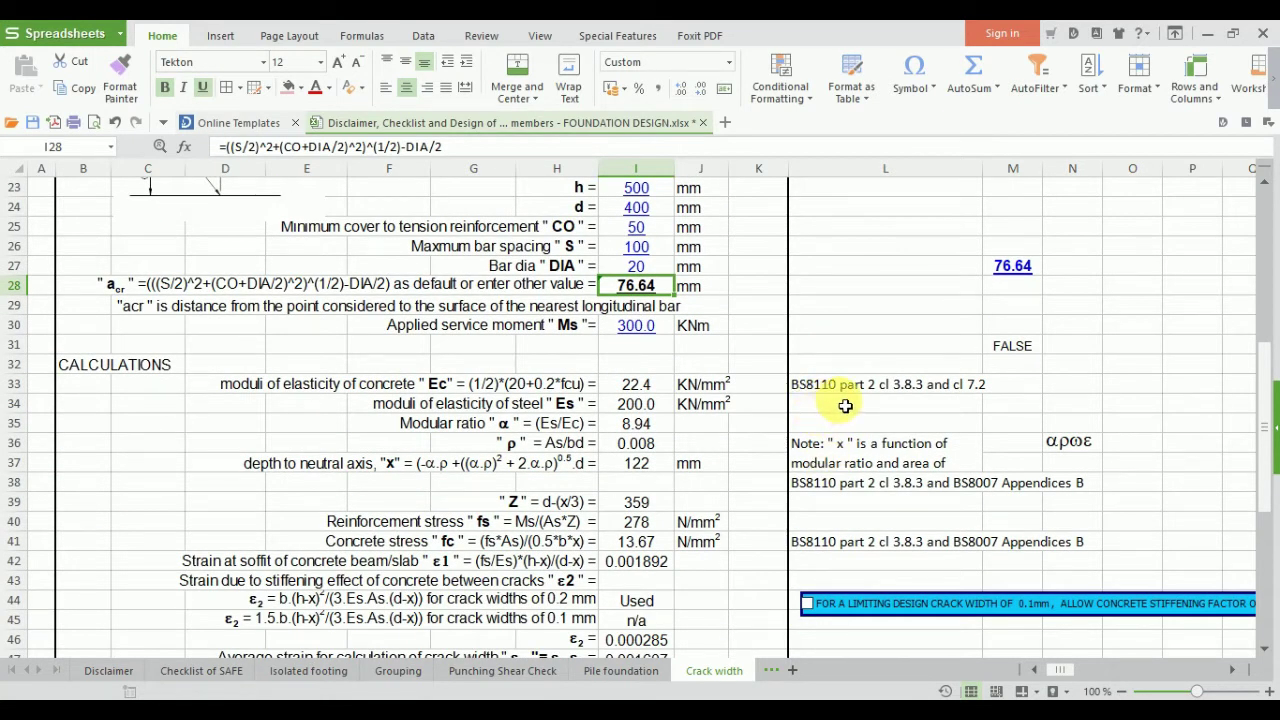
{"action": "scroll", "coordinate": [505, 453], "scroll_direction": "up", "scroll_amount": 5}
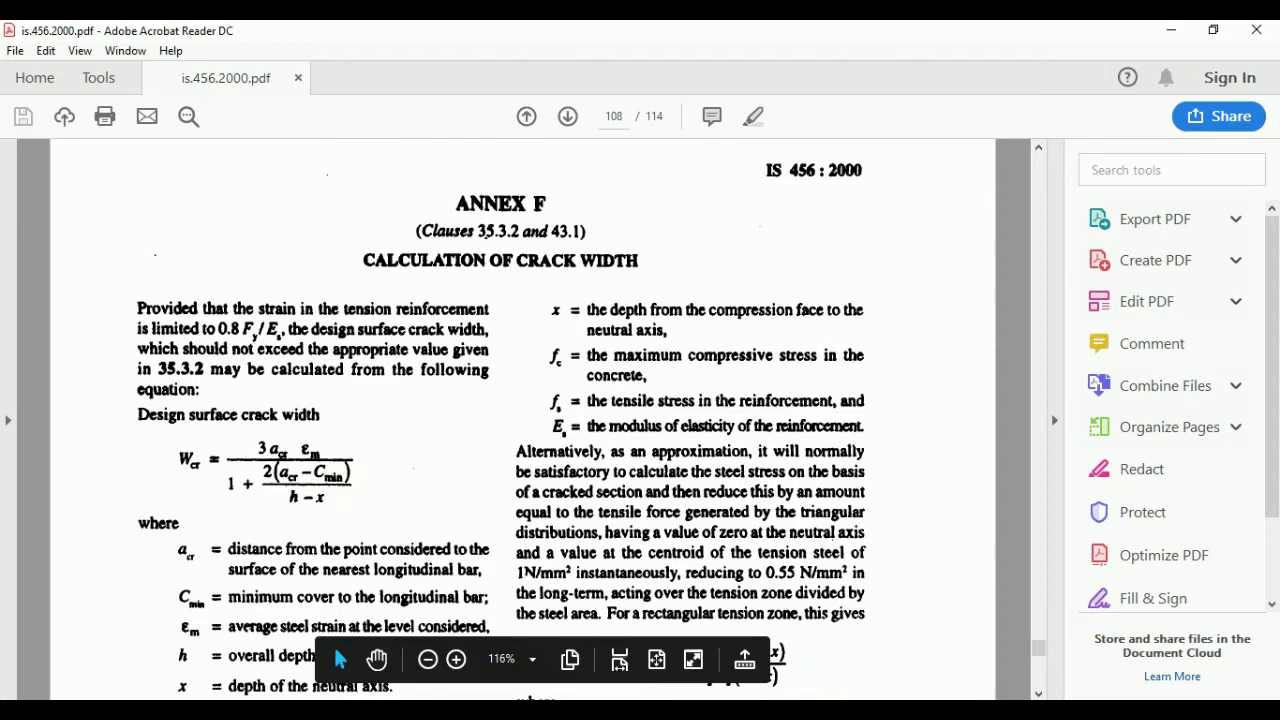
{"action": "key", "text": "alt+Tab"}
{"action": "scroll", "coordinate": [597, 487], "scroll_direction": "up", "scroll_amount": 1}
{"action": "scroll", "coordinate": [590, 470], "scroll_direction": "down", "scroll_amount": 1}
{"action": "scroll", "coordinate": [590, 470], "scroll_direction": "up", "scroll_amount": 1}
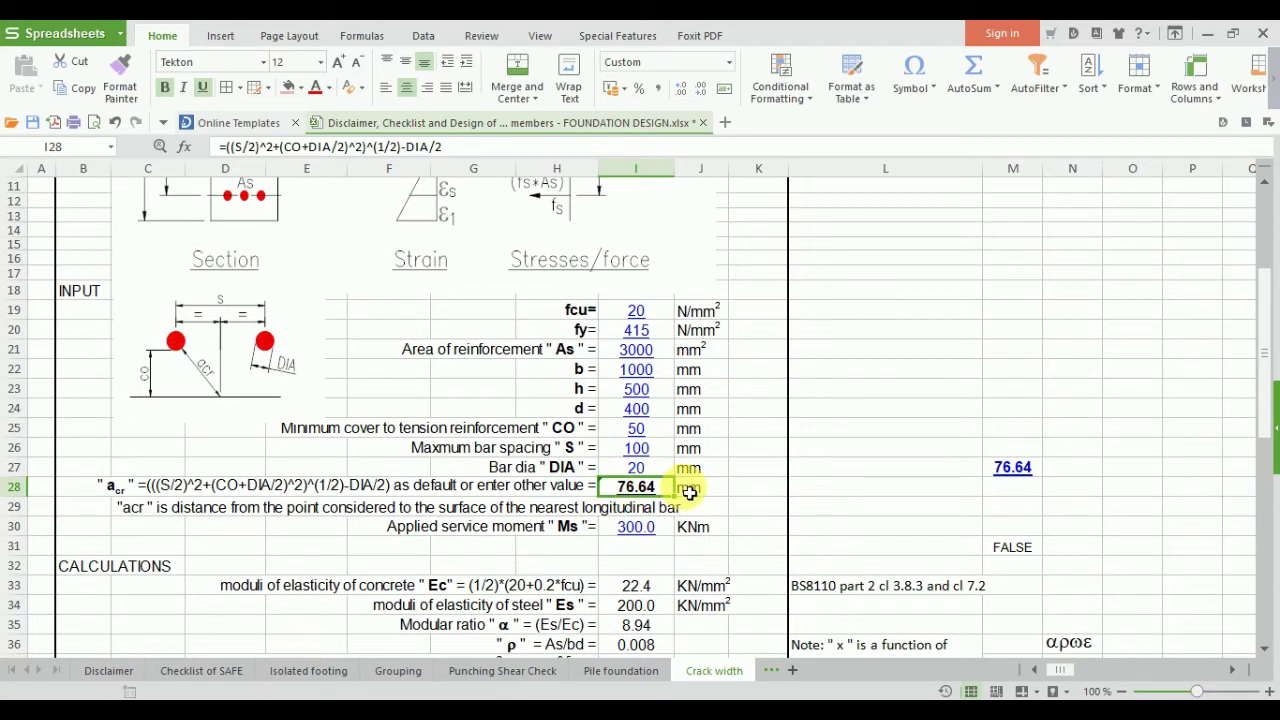
{"action": "scroll", "coordinate": [720, 490], "scroll_direction": "down", "scroll_amount": 5}
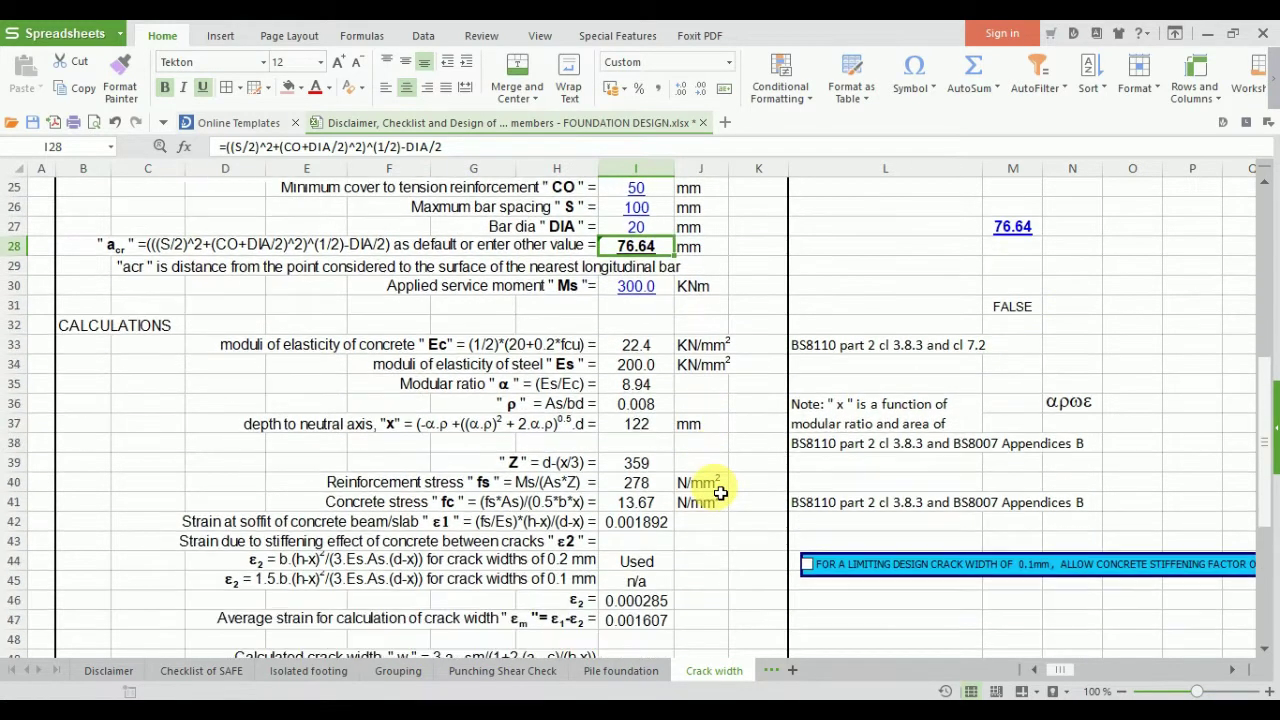
{"action": "scroll", "coordinate": [730, 520], "scroll_direction": "up", "scroll_amount": 7}
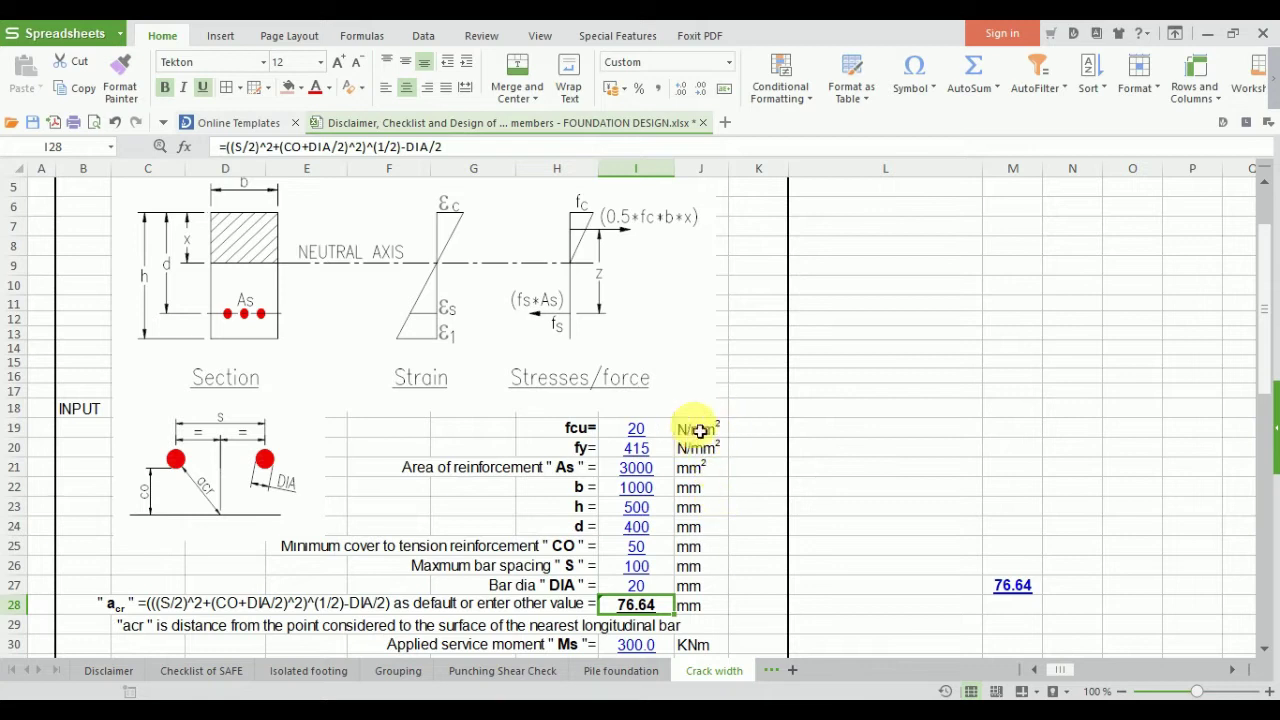
{"action": "scroll", "coordinate": [733, 440], "scroll_direction": "down", "scroll_amount": 1}
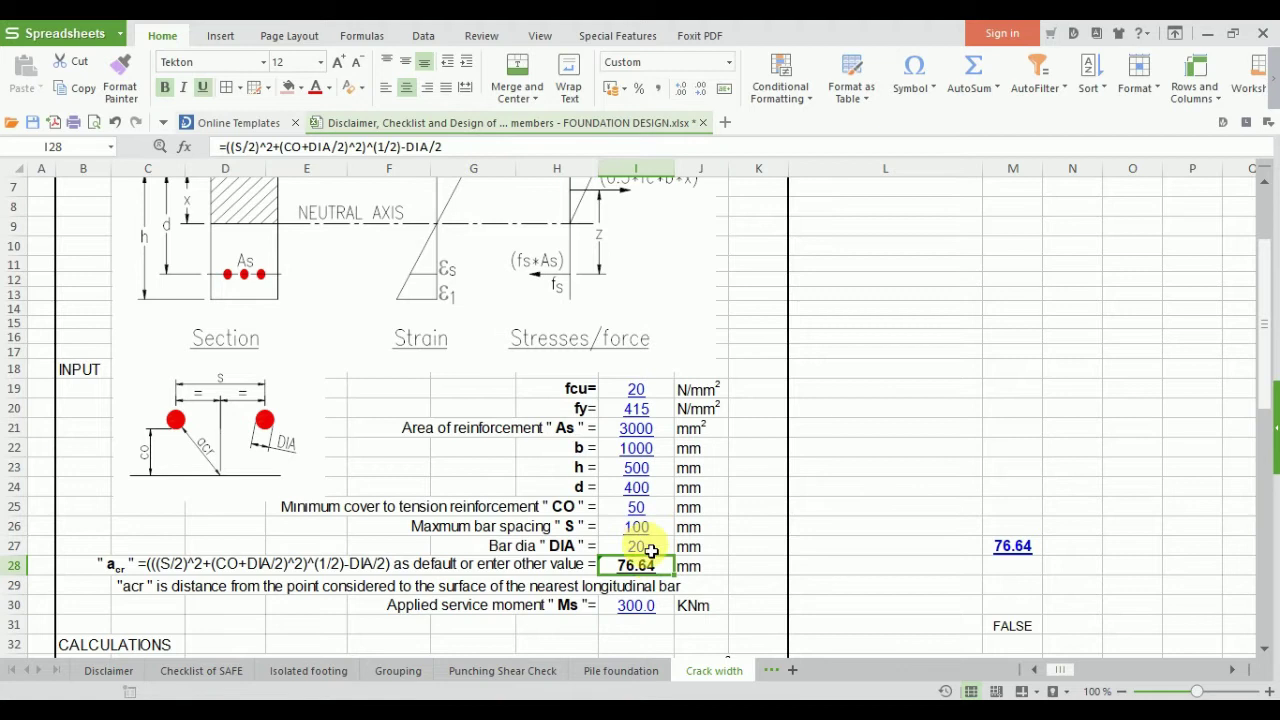
Step: Set fcu to 25 N/mm² and fy to 500 N/mm² in the crack width inputs
{"action": "left_click", "coordinate": [657, 390]}
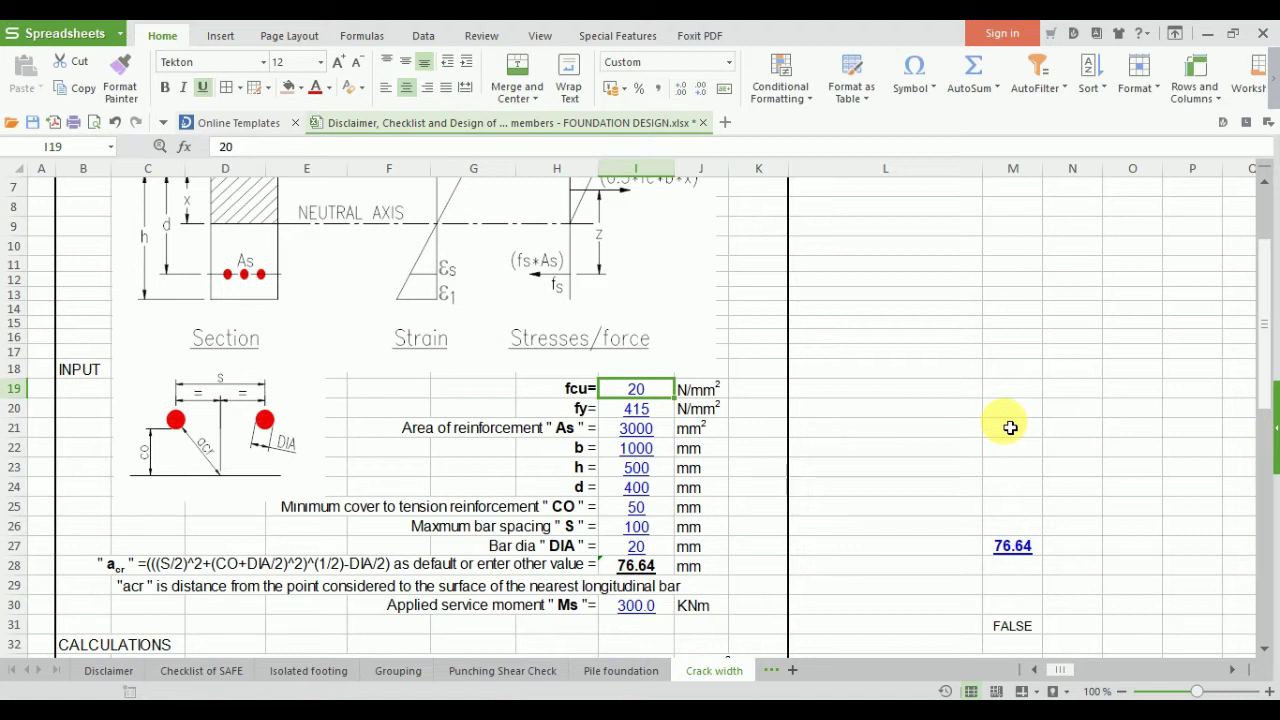
{"action": "type", "text": "25"}
{"action": "key", "text": "Return"}
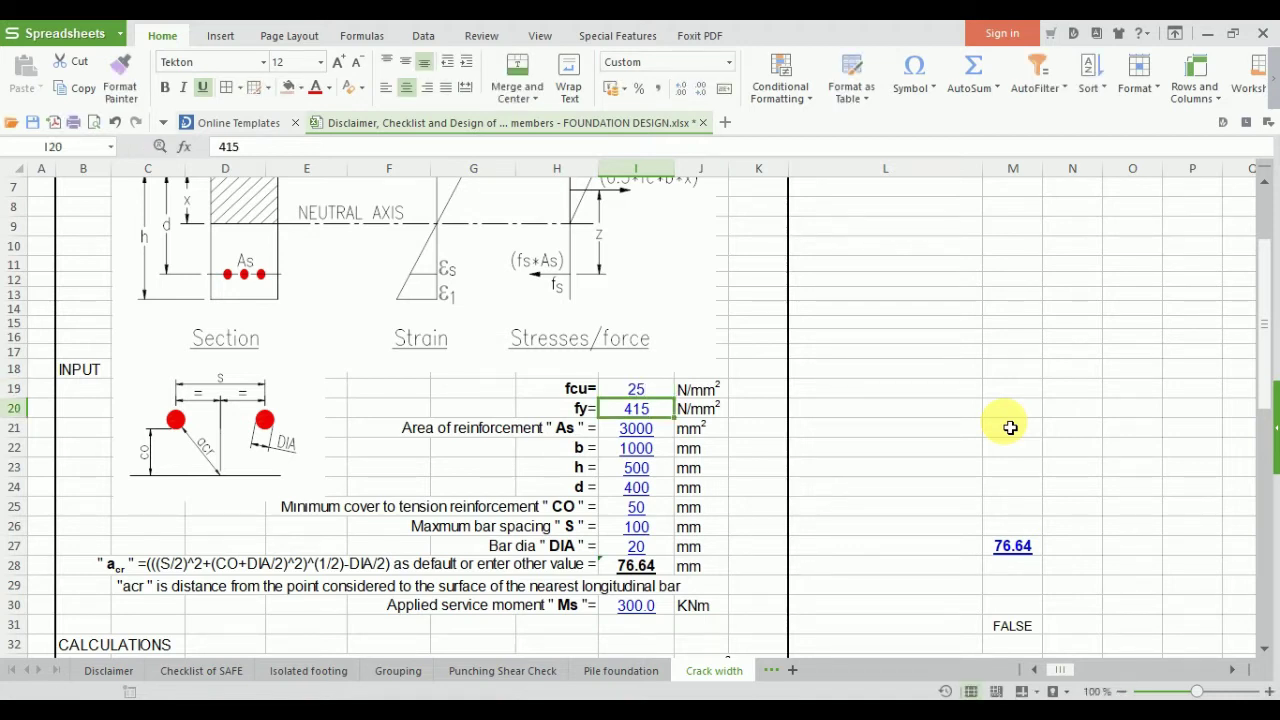
{"action": "type", "text": "500"}
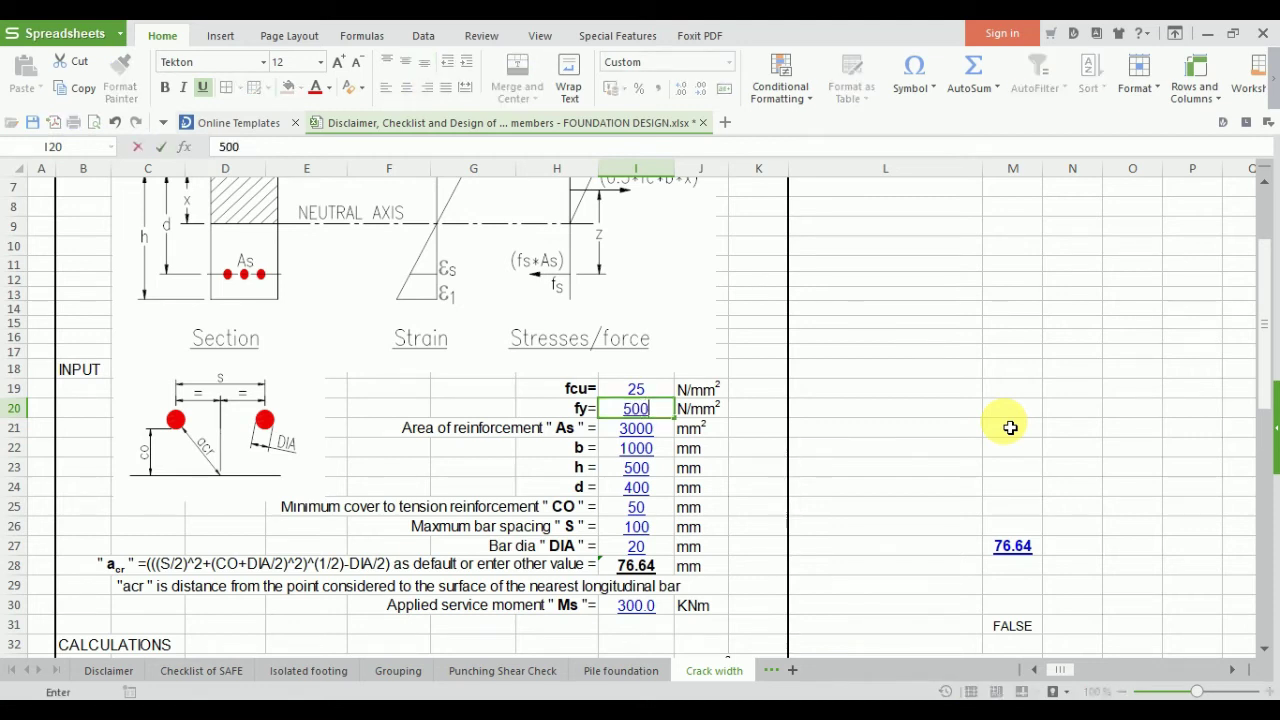
{"action": "key", "text": "Return"}
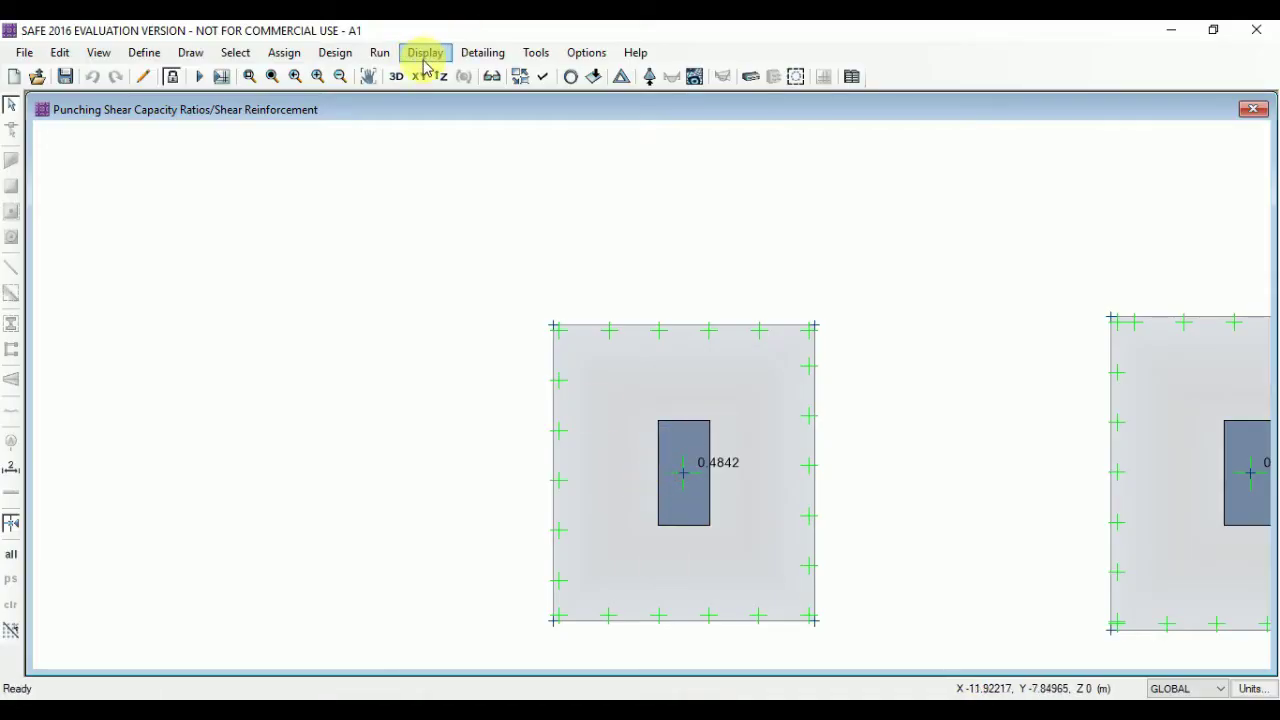
Step: Switch to SAFE, display the finite element based slab design for Direction 2 bottom rebar, and read the corner footing's peak reinforcement
{"action": "middle_click_drag", "start_coordinate": [843, 209], "coordinate": [1131, 171]}
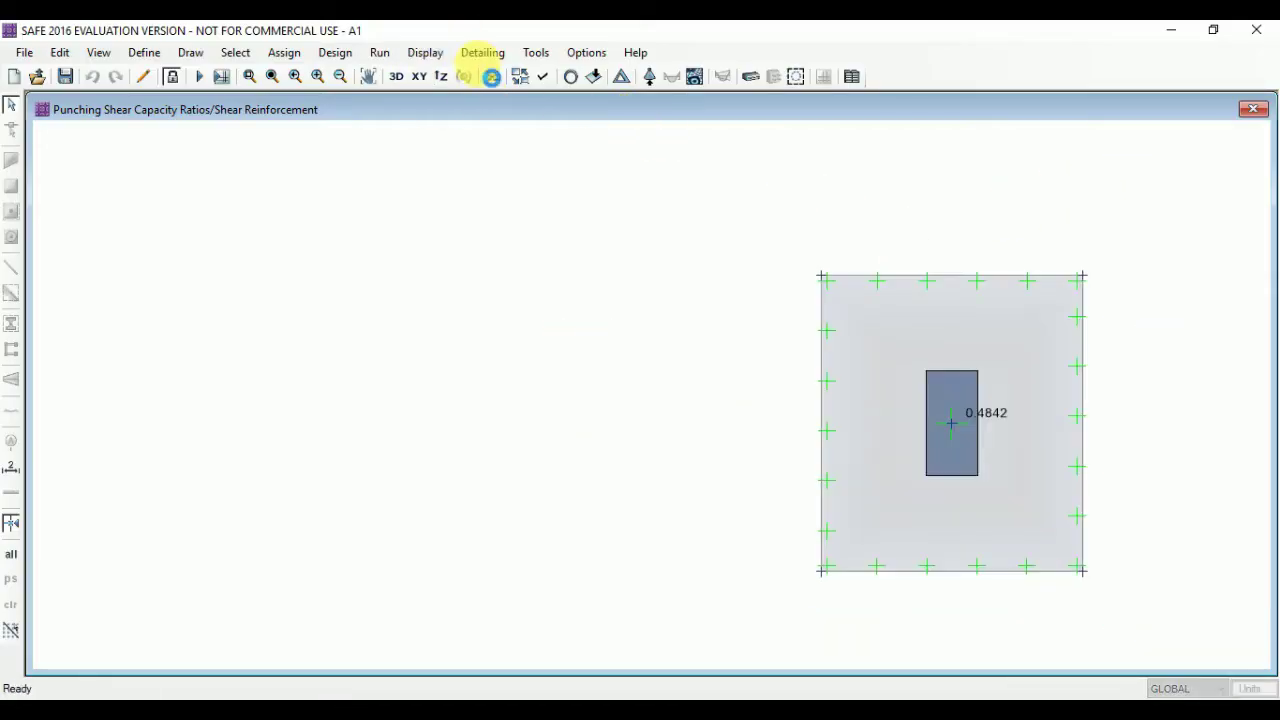
{"action": "left_click", "coordinate": [424, 52]}
{"action": "left_click", "coordinate": [490, 280]}
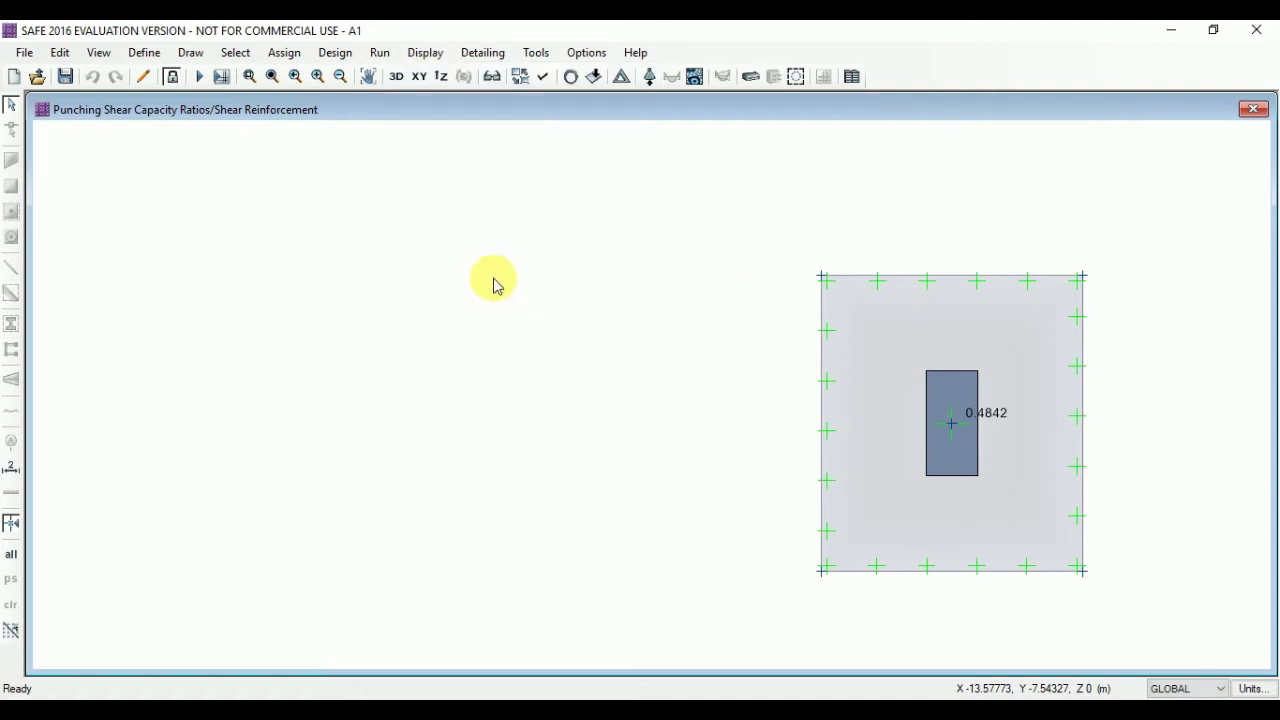
{"action": "left_click_drag", "start_coordinate": [586, 118], "coordinate": [377, 132]}
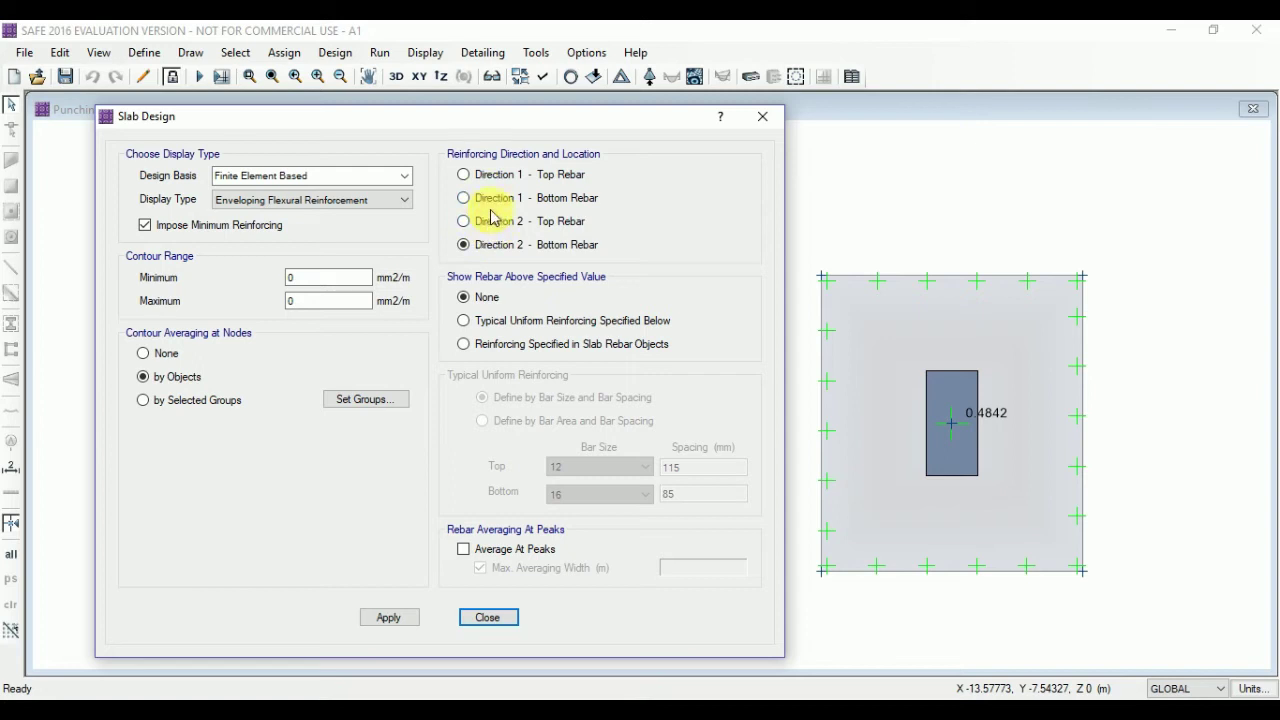
{"action": "left_click", "coordinate": [390, 618]}
{"action": "left_click_drag", "start_coordinate": [603, 114], "coordinate": [503, 131]}
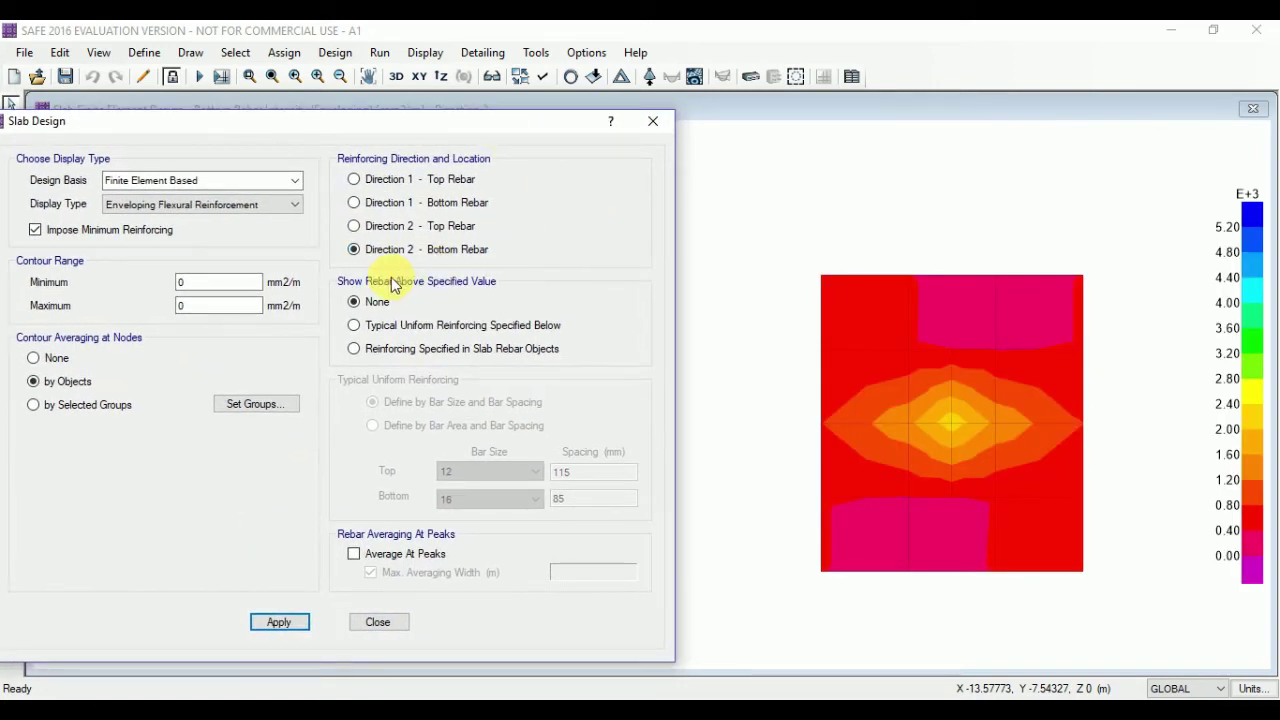
{"action": "mouse_move", "coordinate": [953, 431]}
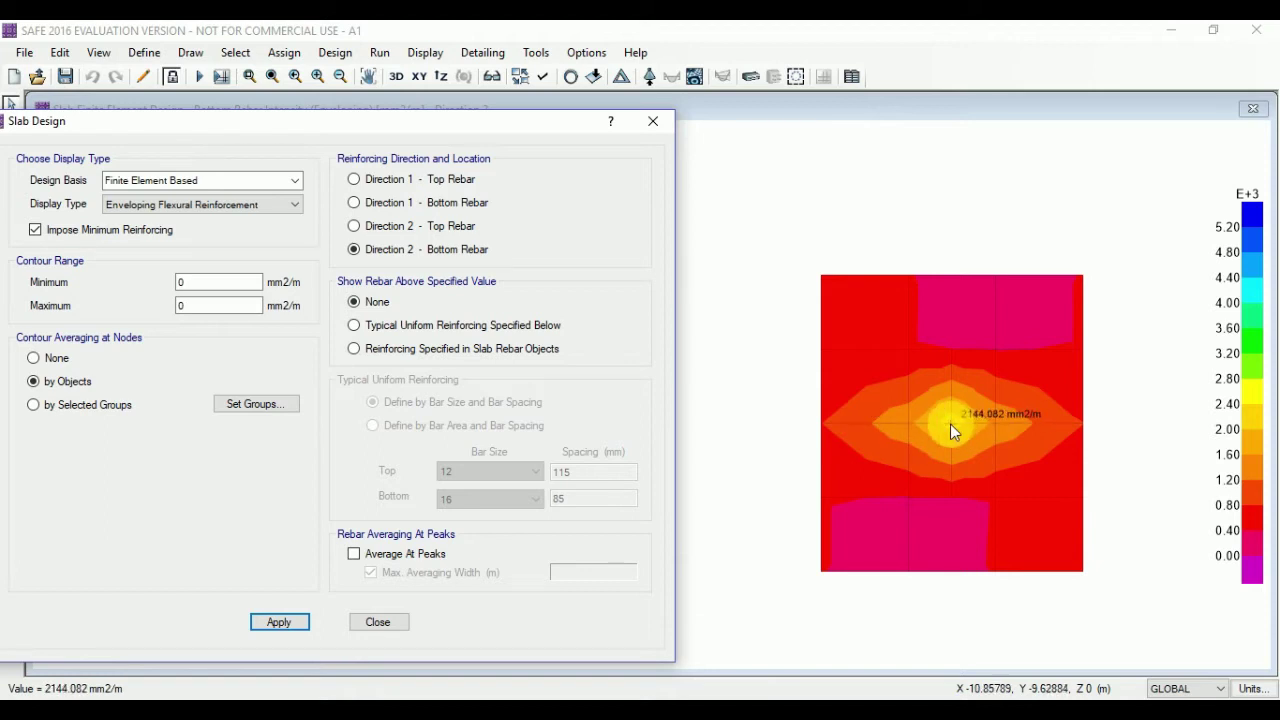
Step: Display the Direction 1 bottom rebar contours, read the peak reinforcement at the footing's centre, and close the slab design settings
{"action": "left_click", "coordinate": [357, 204]}
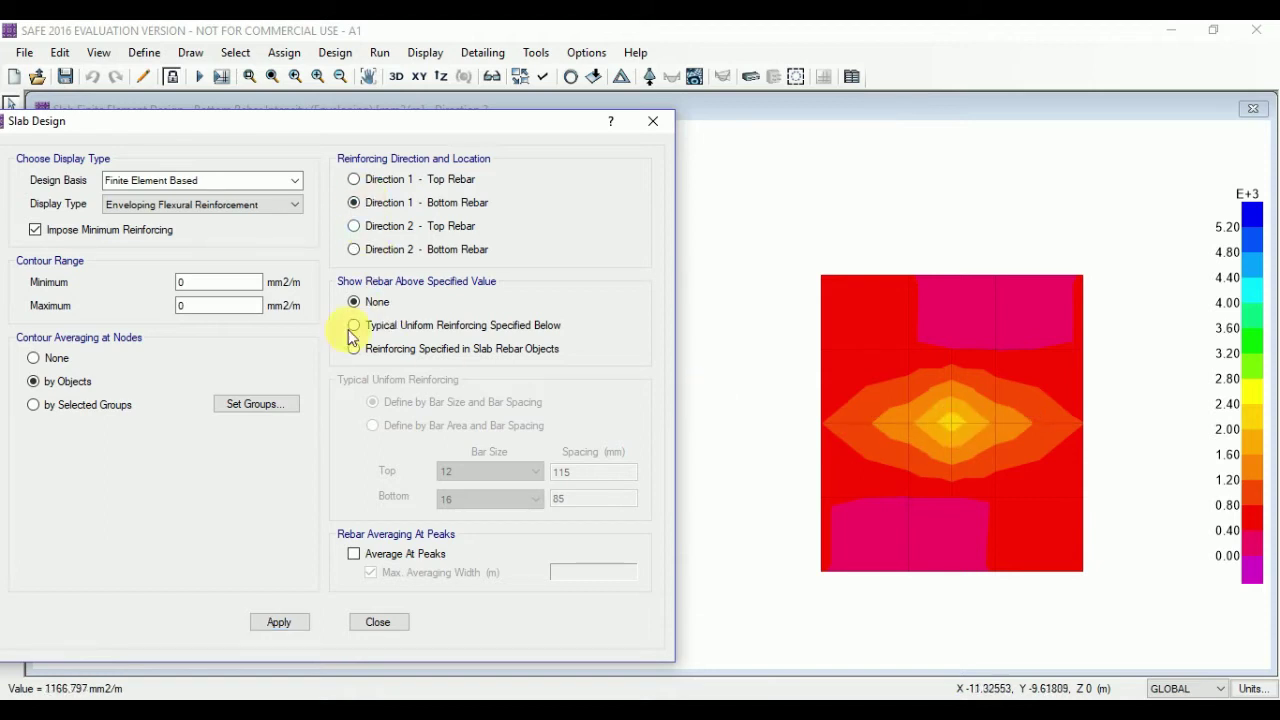
{"action": "left_click", "coordinate": [301, 628]}
{"action": "mouse_move", "coordinate": [952, 430]}
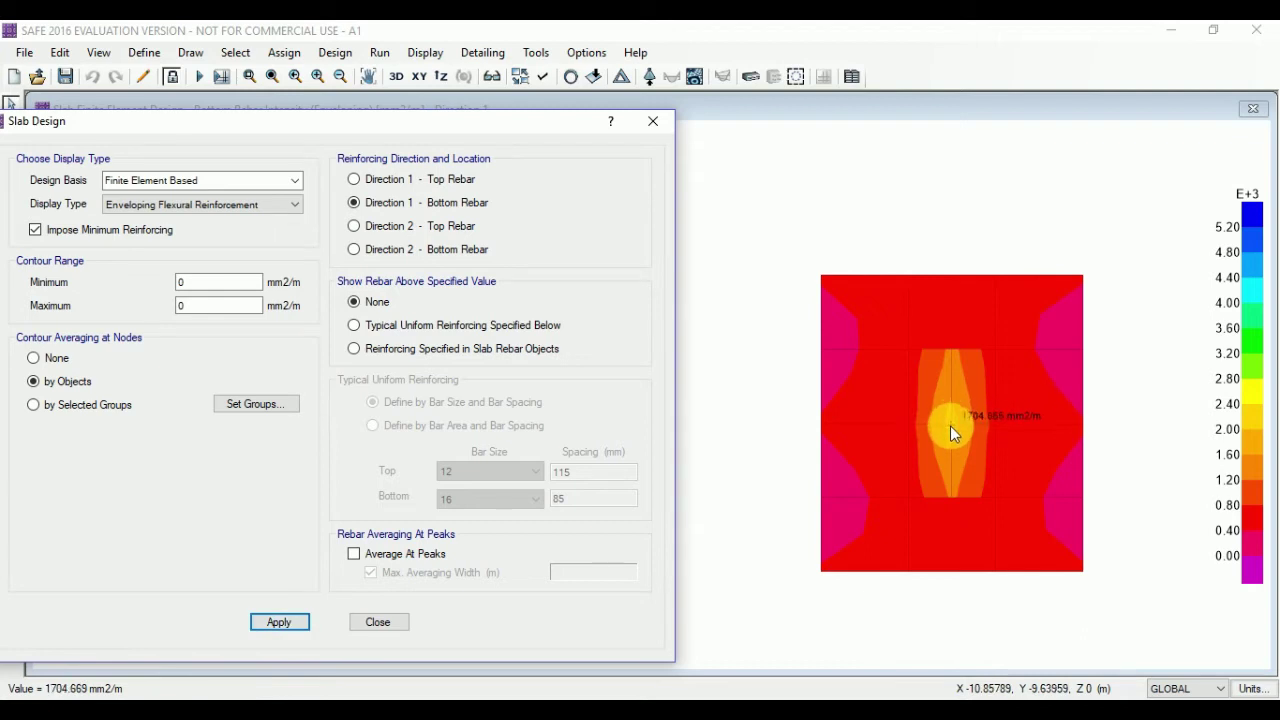
{"action": "left_click", "coordinate": [385, 624]}
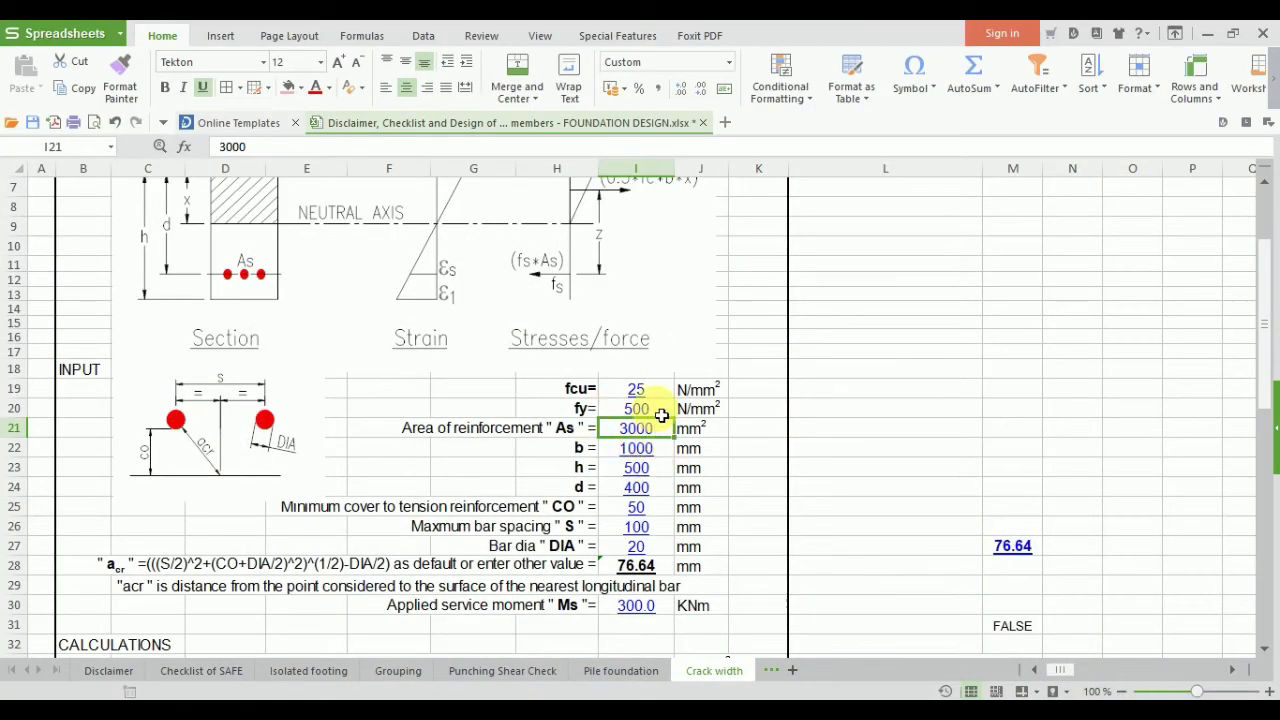
Step: Switch to the Crack width sheet and set the area of reinforcement As to 2144 mm²
{"action": "type", "text": "2144"}
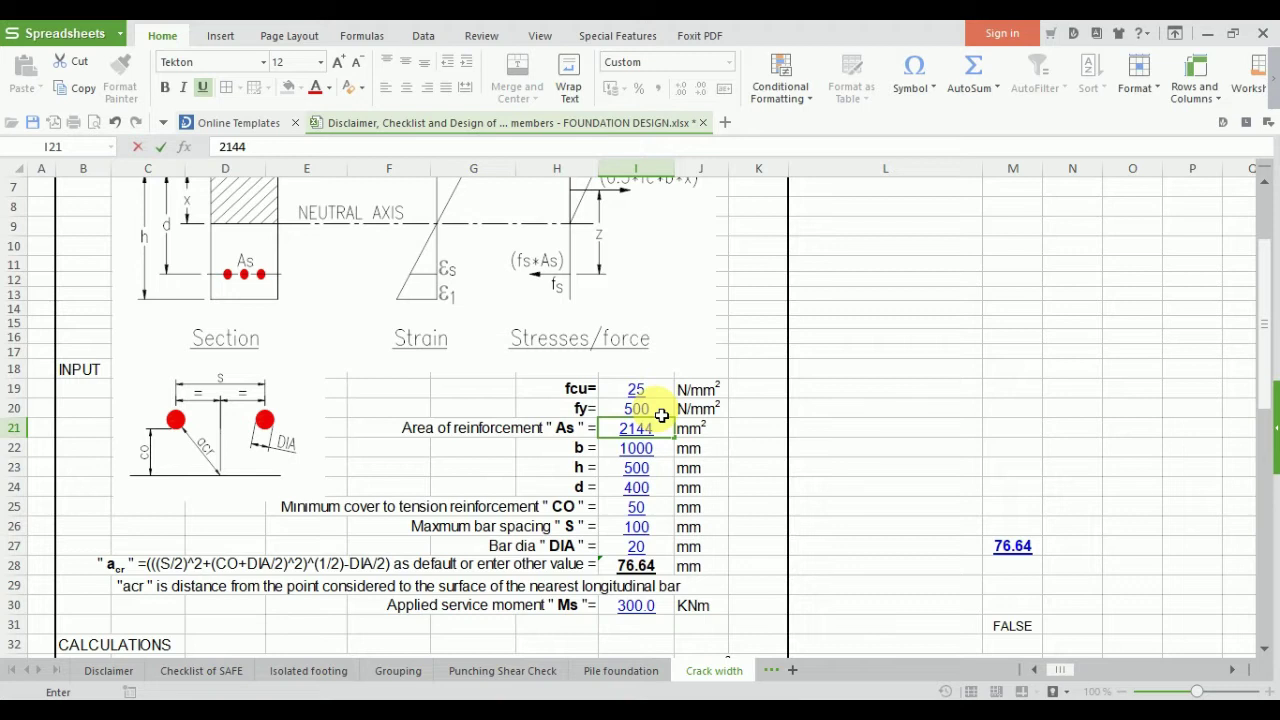
{"action": "key", "text": "Return"}
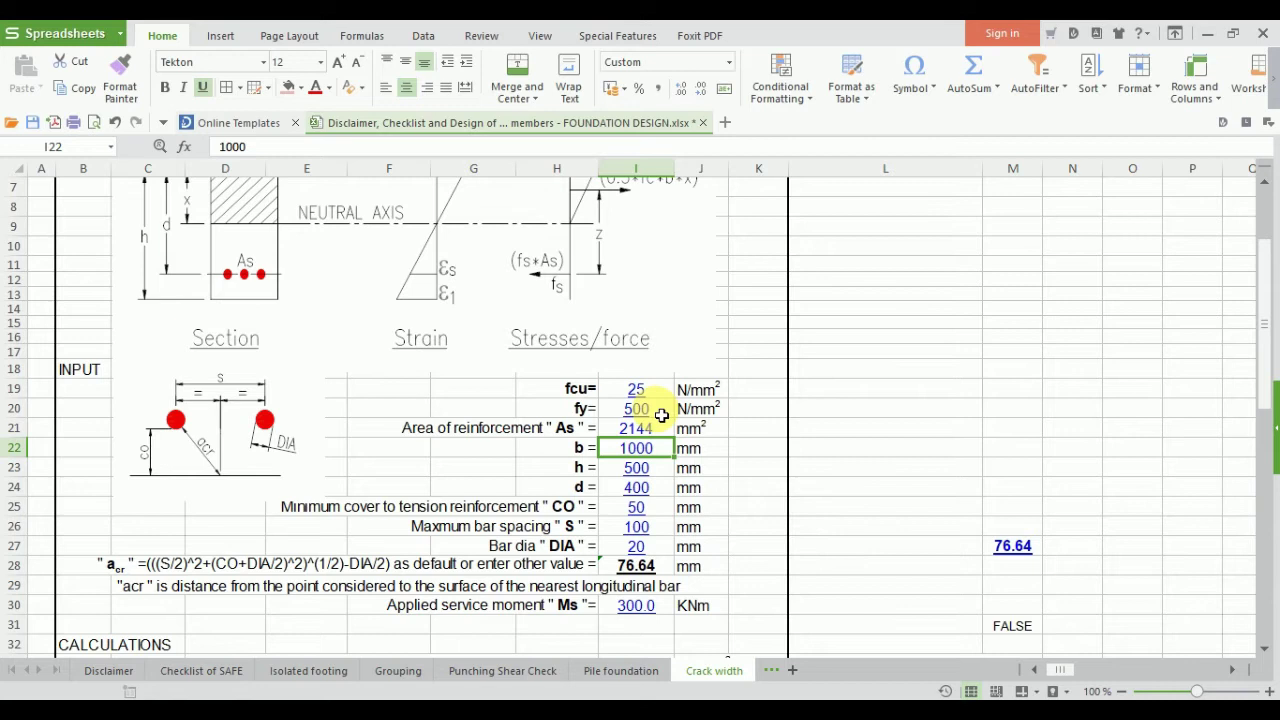
{"action": "key", "text": "Down"}
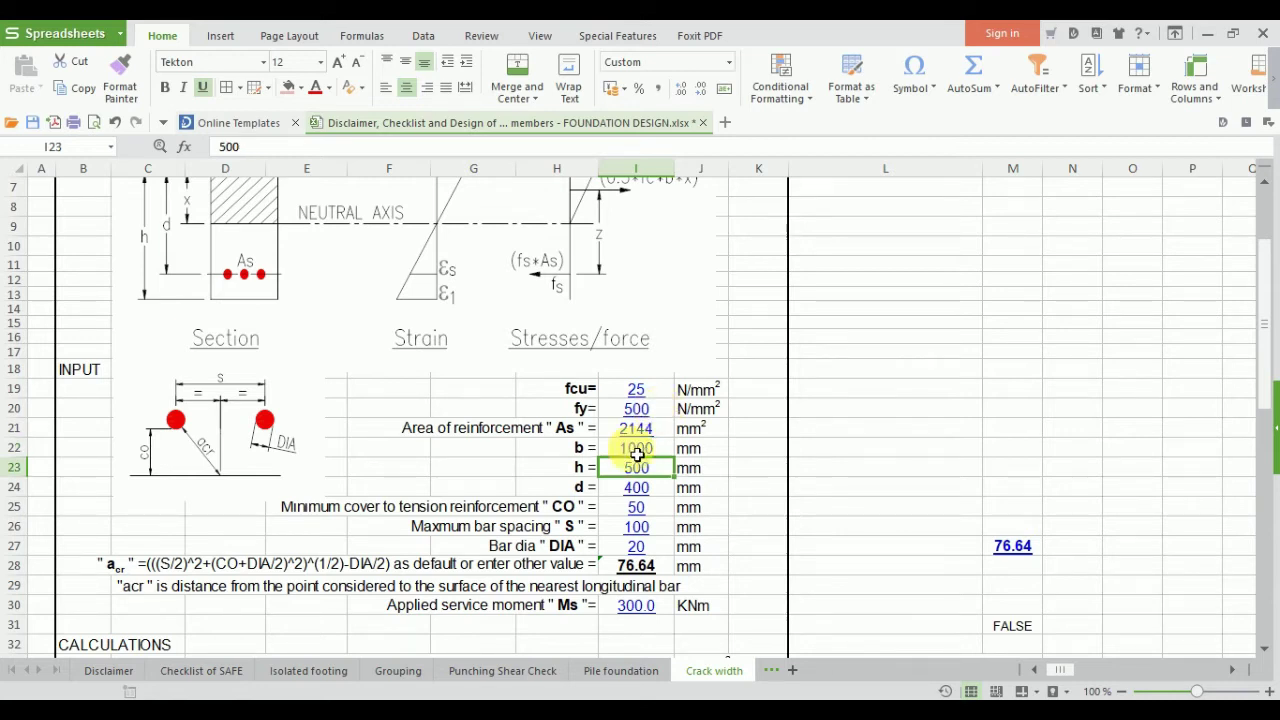
Step: Check which footing group point 260 belongs to in the 02.JPG image, and return to SAFE
{"action": "mouse_move", "coordinate": [752, 718]}
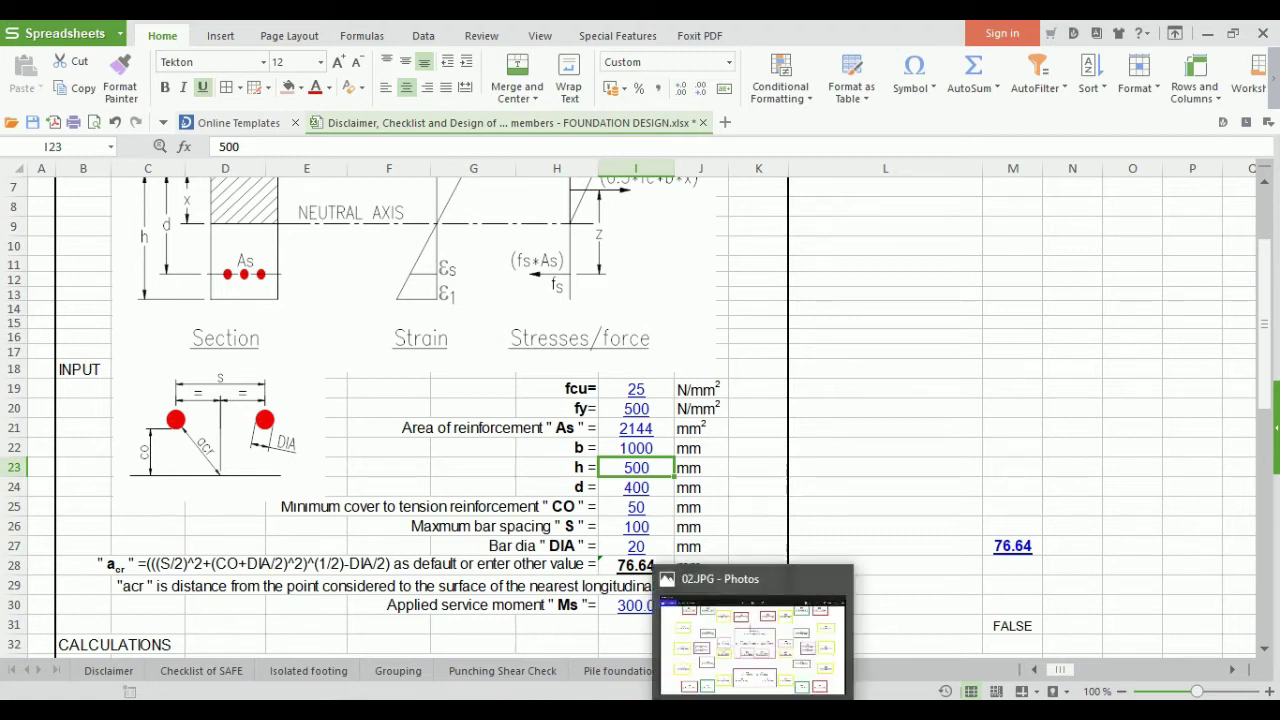
{"action": "left_click", "coordinate": [752, 640]}
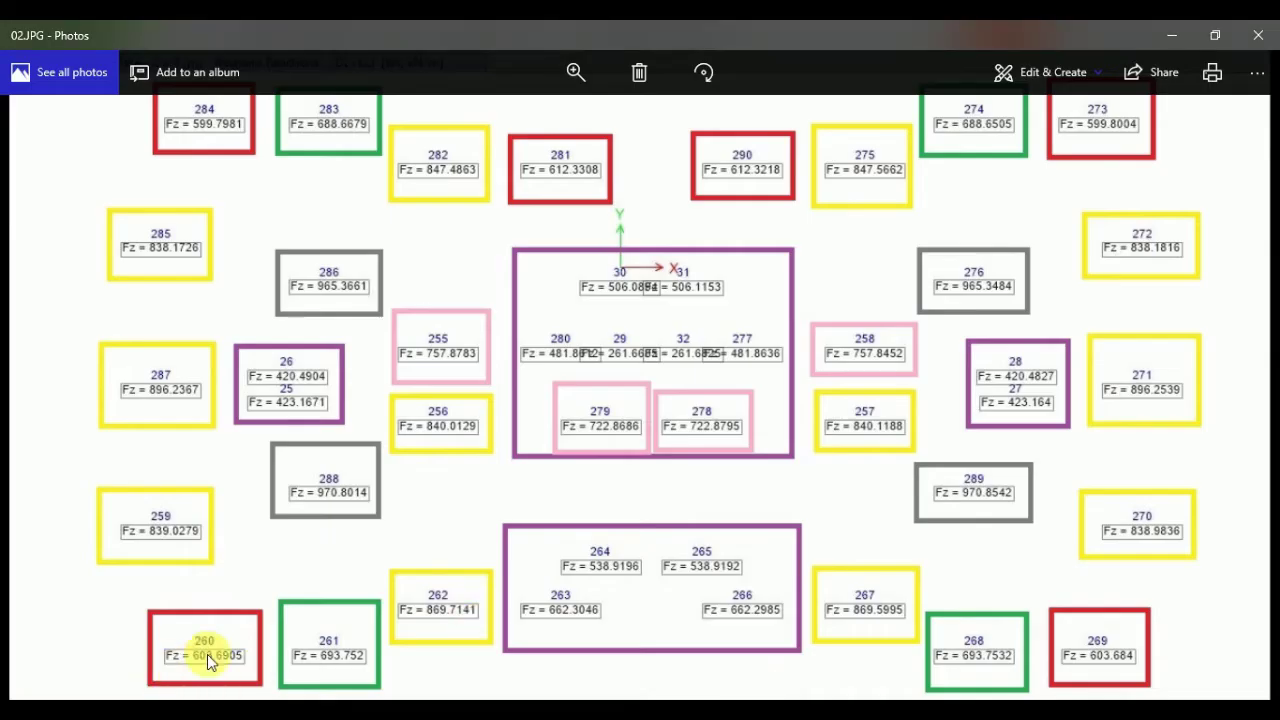
{"action": "left_click", "coordinate": [708, 715]}
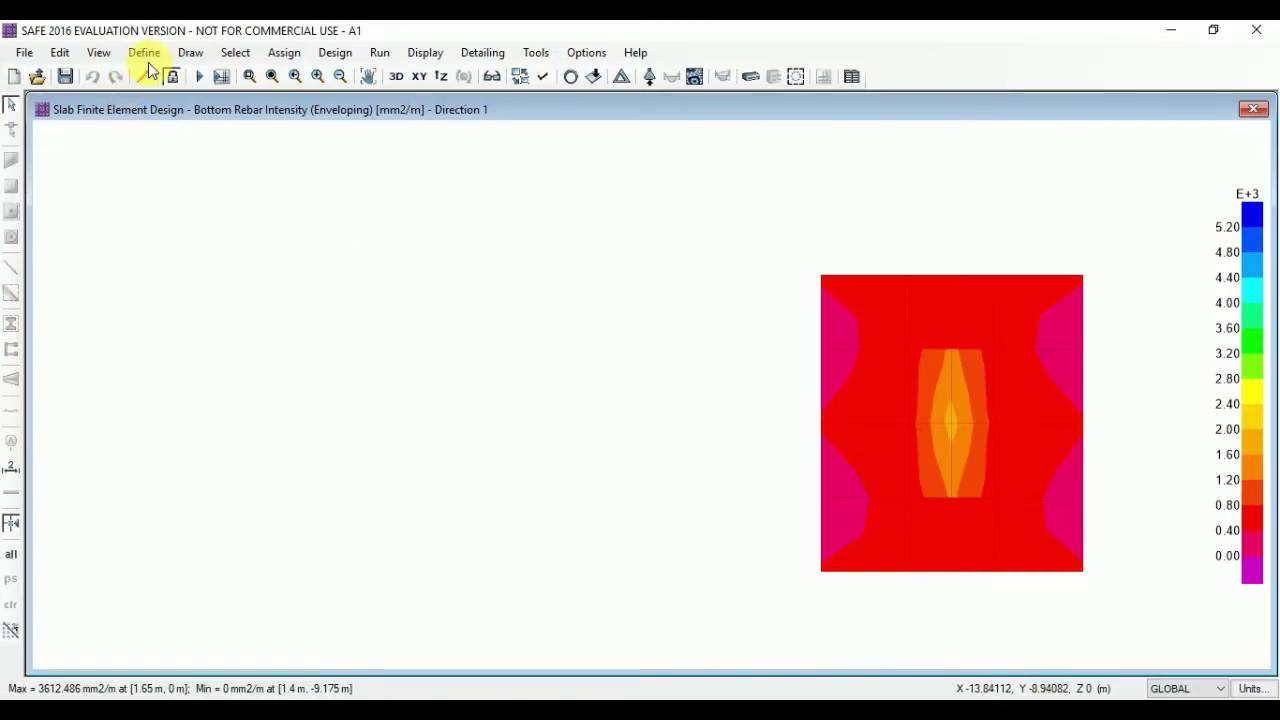
Step: Look up the footing's thickness in SAFE's slab property list, and set h to 350 mm in the Crack width sheet
{"action": "left_click", "coordinate": [144, 52]}
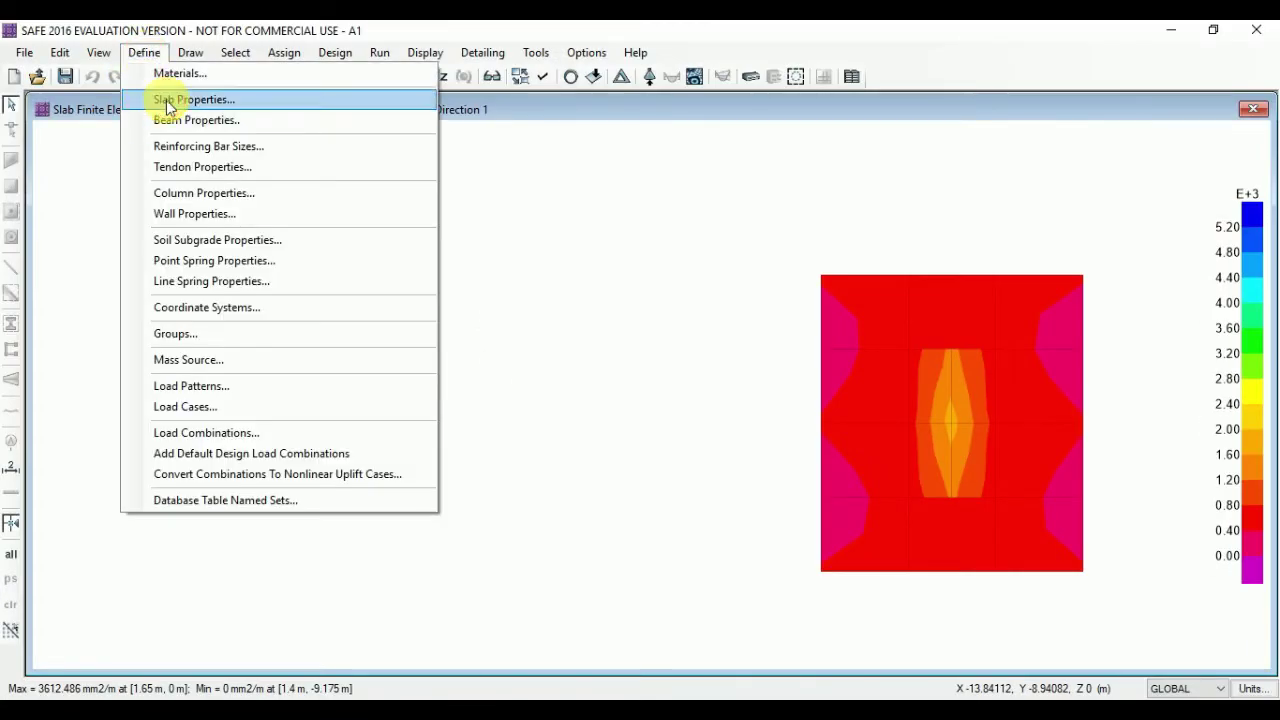
{"action": "left_click", "coordinate": [166, 100]}
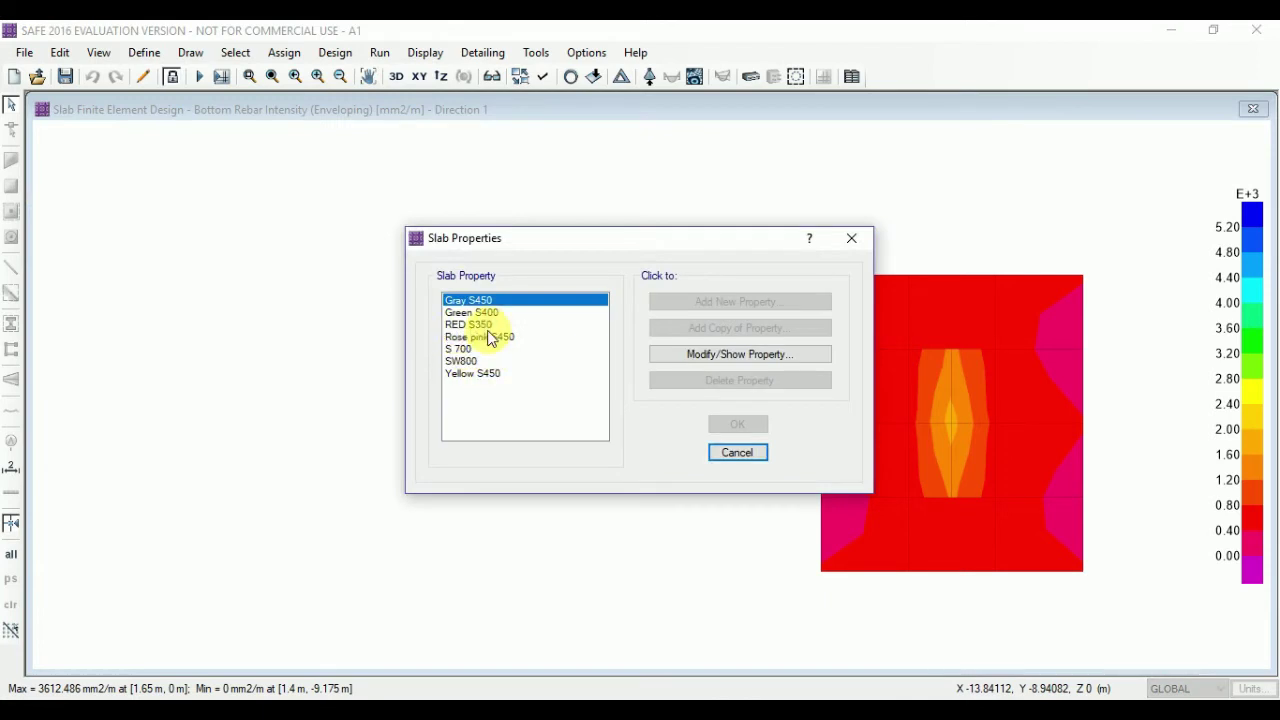
{"action": "left_click", "coordinate": [735, 455]}
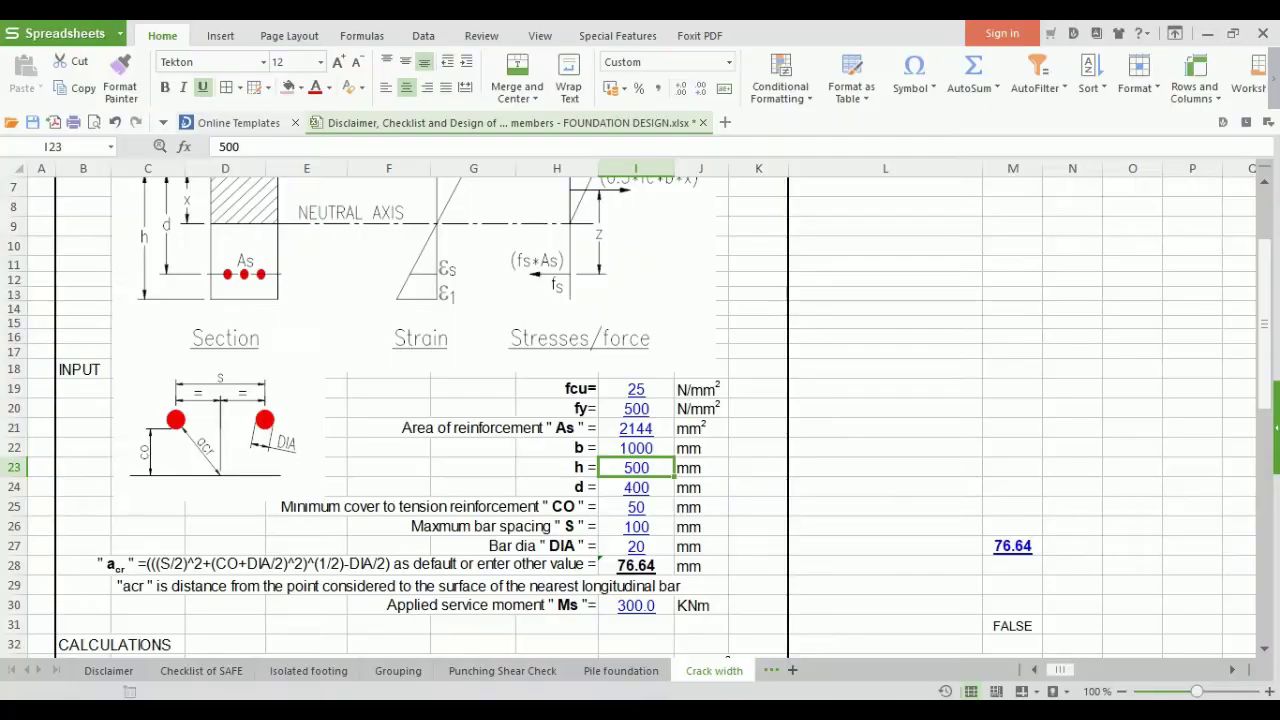
{"action": "left_click", "coordinate": [664, 472]}
{"action": "type", "text": "350"}
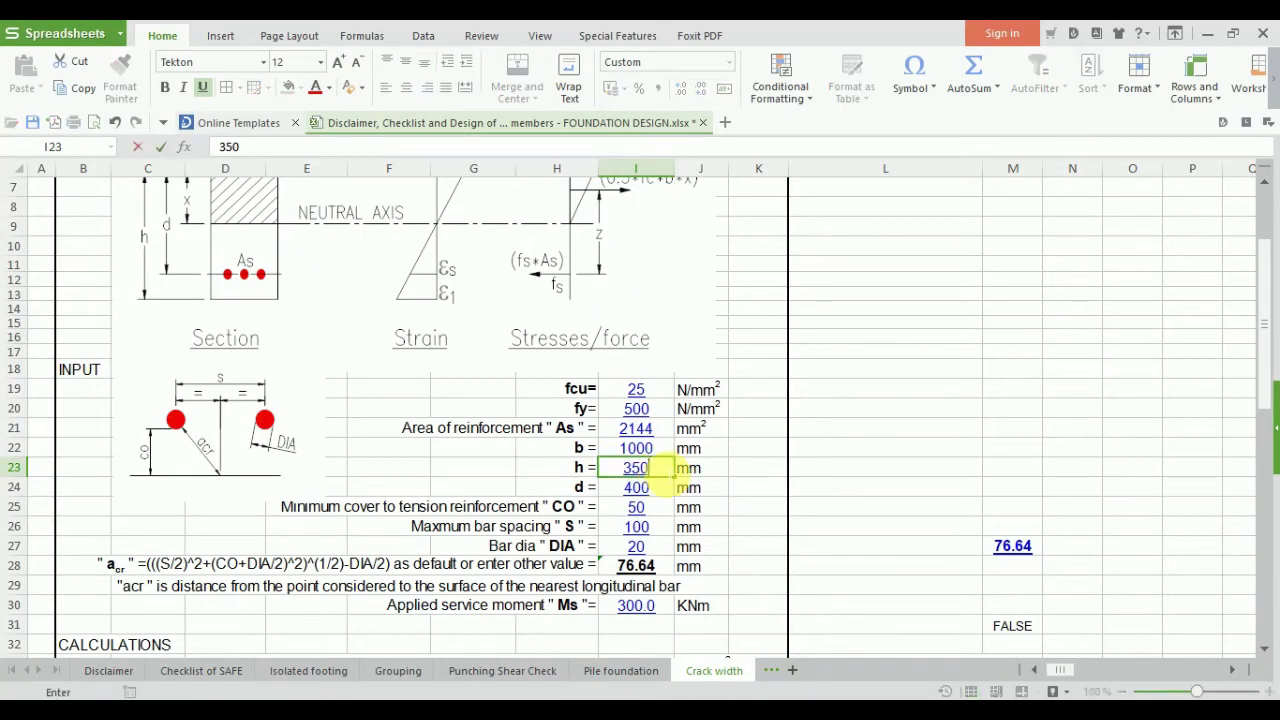
{"action": "key", "text": "Return"}
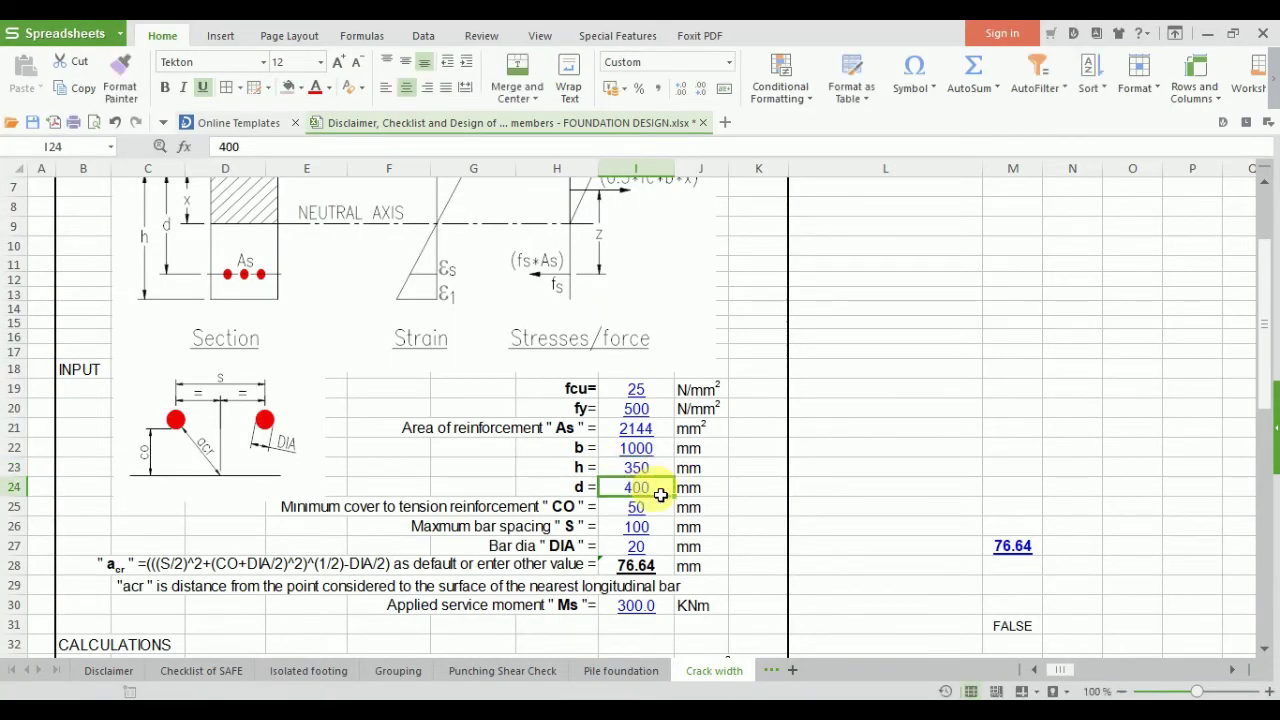
Step: Calculate the effective depth in Calculator by subtracting the 50 mm cover and 8 mm half bar diameter from 350 mm
{"action": "scroll", "coordinate": [697, 522], "scroll_direction": "up", "scroll_amount": 2}
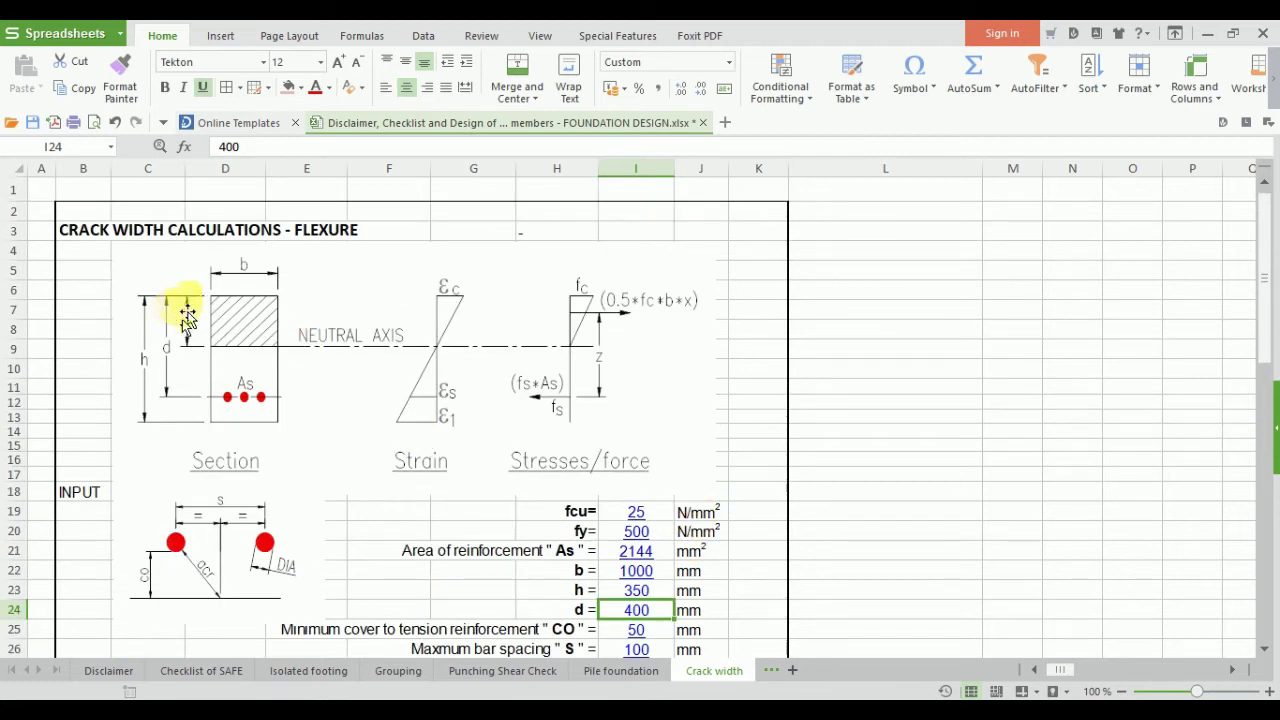
{"action": "scroll", "coordinate": [190, 370], "scroll_direction": "down", "scroll_amount": 1}
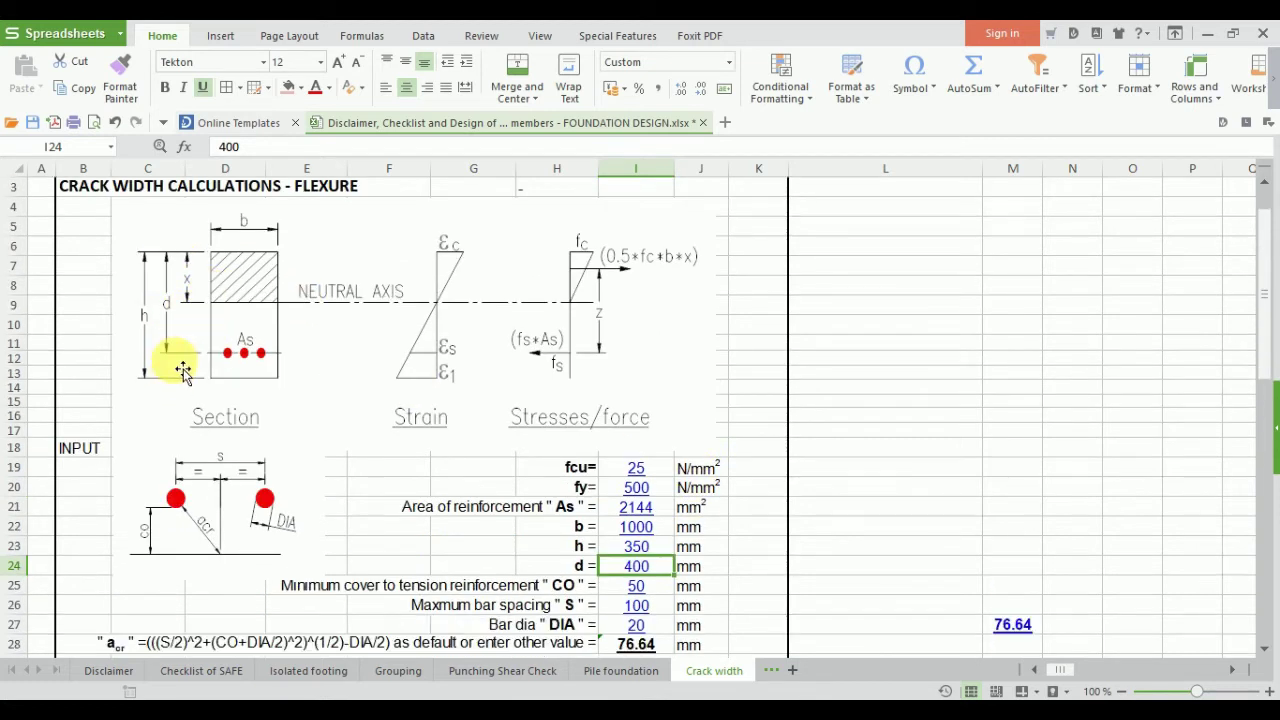
{"action": "key", "text": "XF86Calculator"}
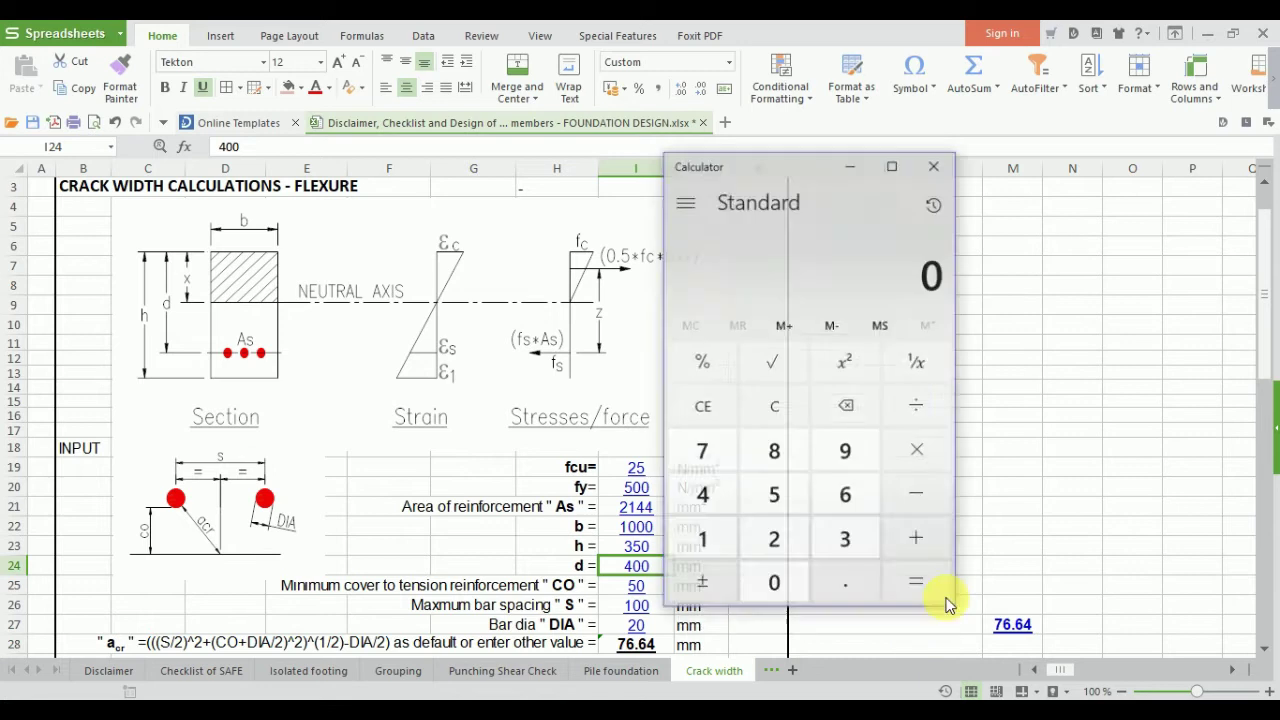
{"action": "type", "text": "350"}
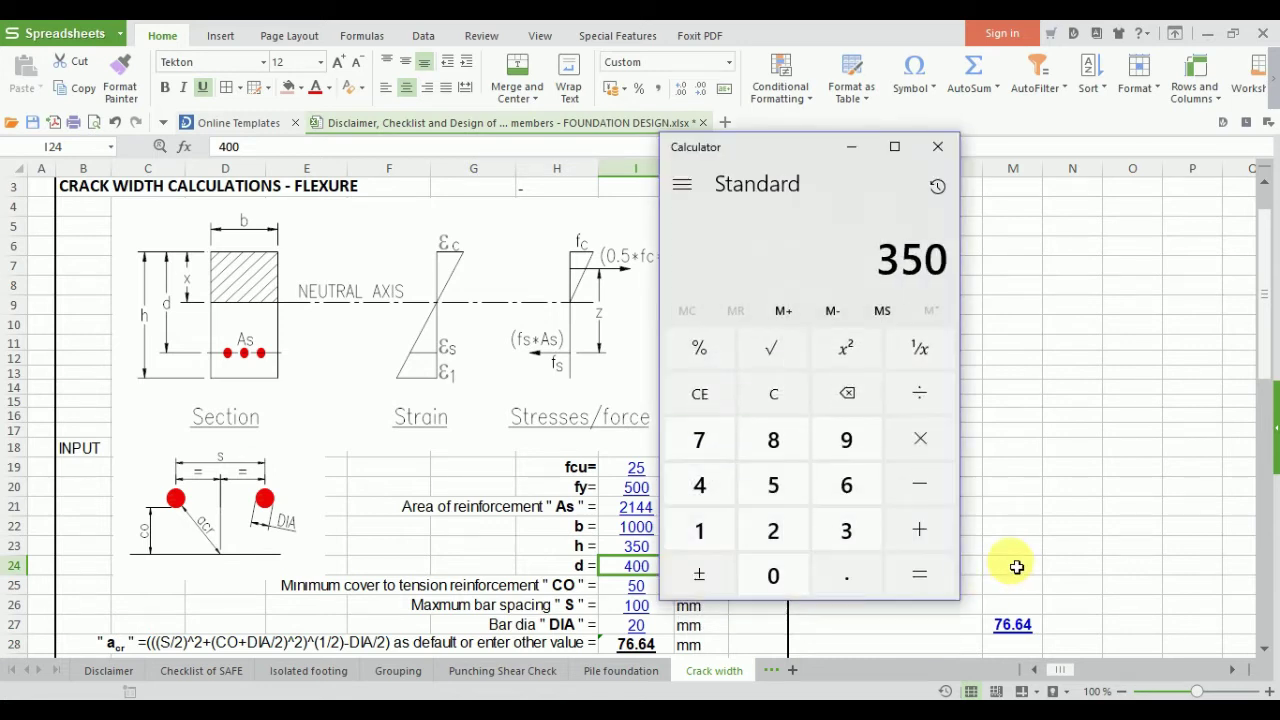
{"action": "type", "text": "50"}
{"action": "key", "text": "Return"}
{"action": "type", "text": "1"}
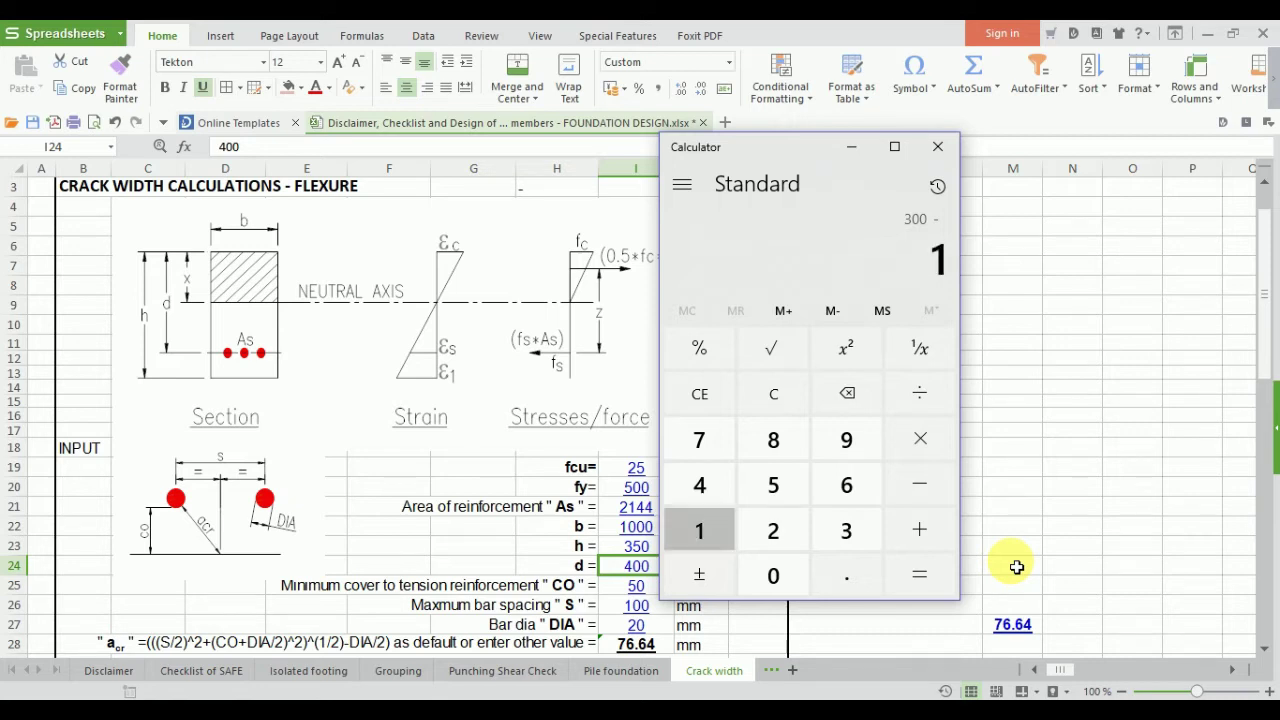
{"action": "key", "text": "BackSpace"}
{"action": "type", "text": "8"}
{"action": "key", "text": "Return"}
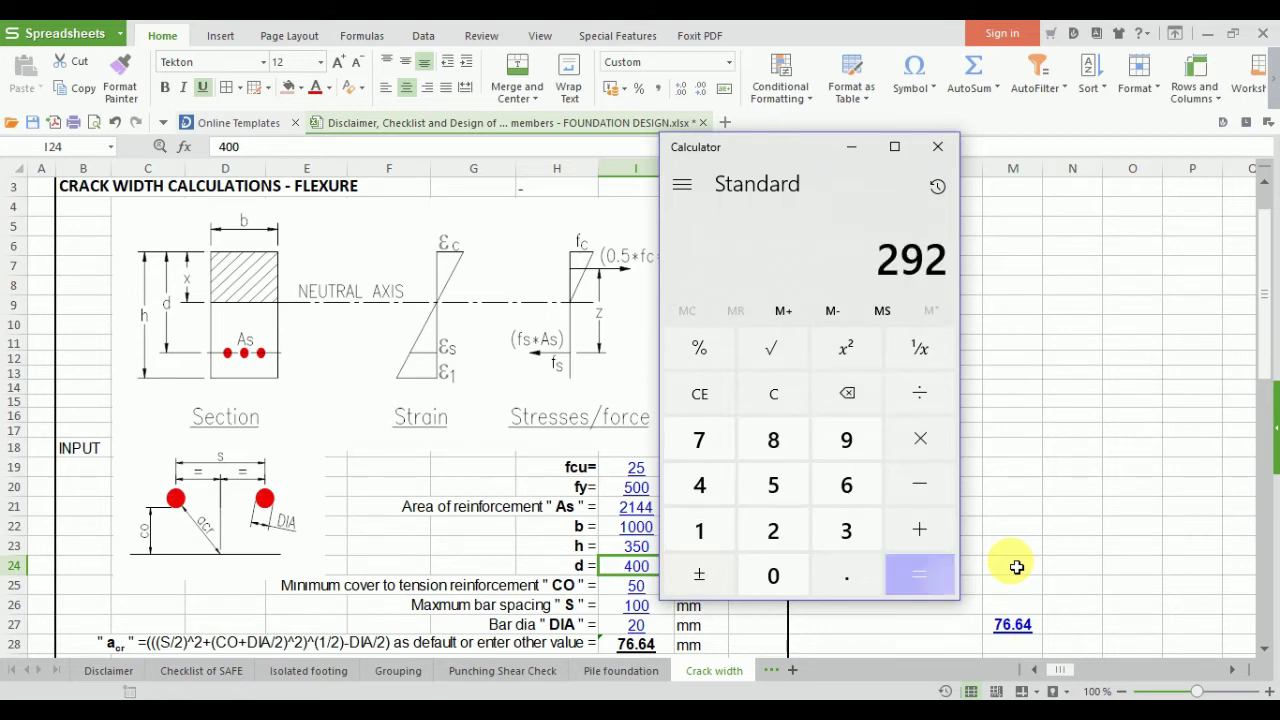
Step: Return to the Crack width sheet and set the effective depth d to 292 mm
{"action": "left_click", "coordinate": [852, 146]}
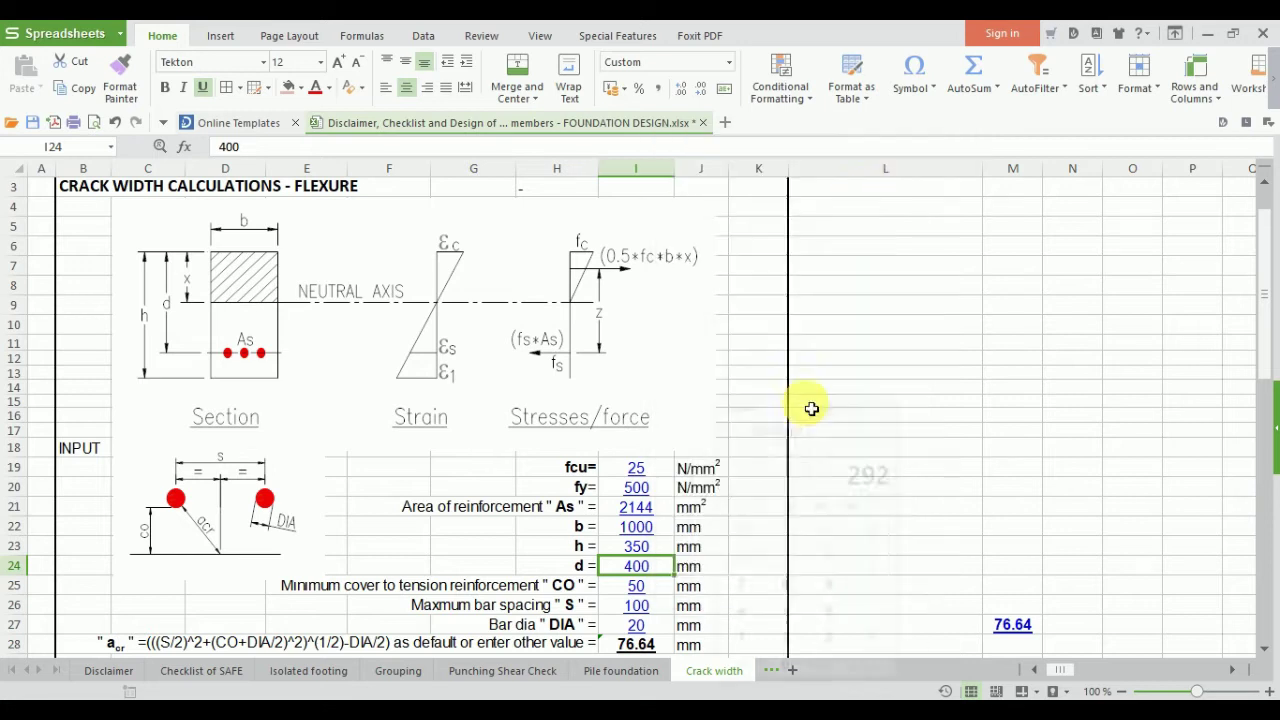
{"action": "type", "text": "292"}
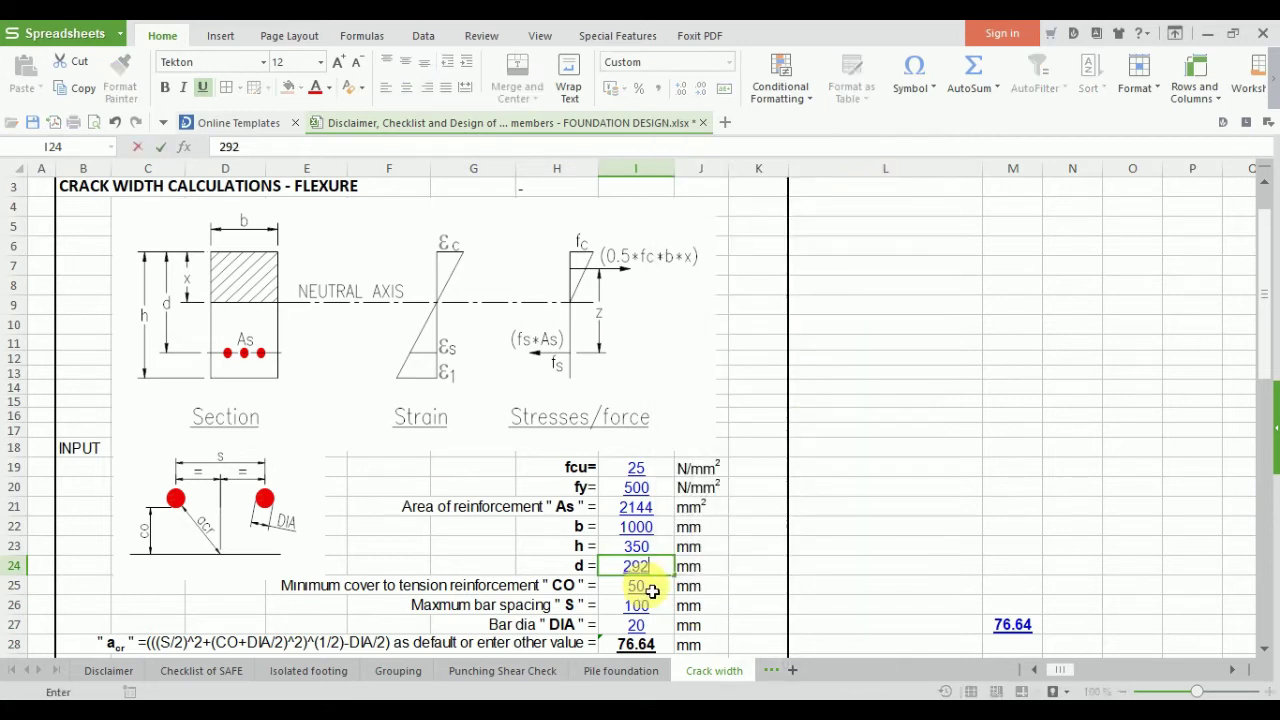
{"action": "key", "text": "Return"}
Step: Set the maximum bar spacing S to 150 mm and the bar diameter DIA to 16 mm
{"action": "scroll", "coordinate": [640, 500], "scroll_direction": "down", "scroll_amount": 2}
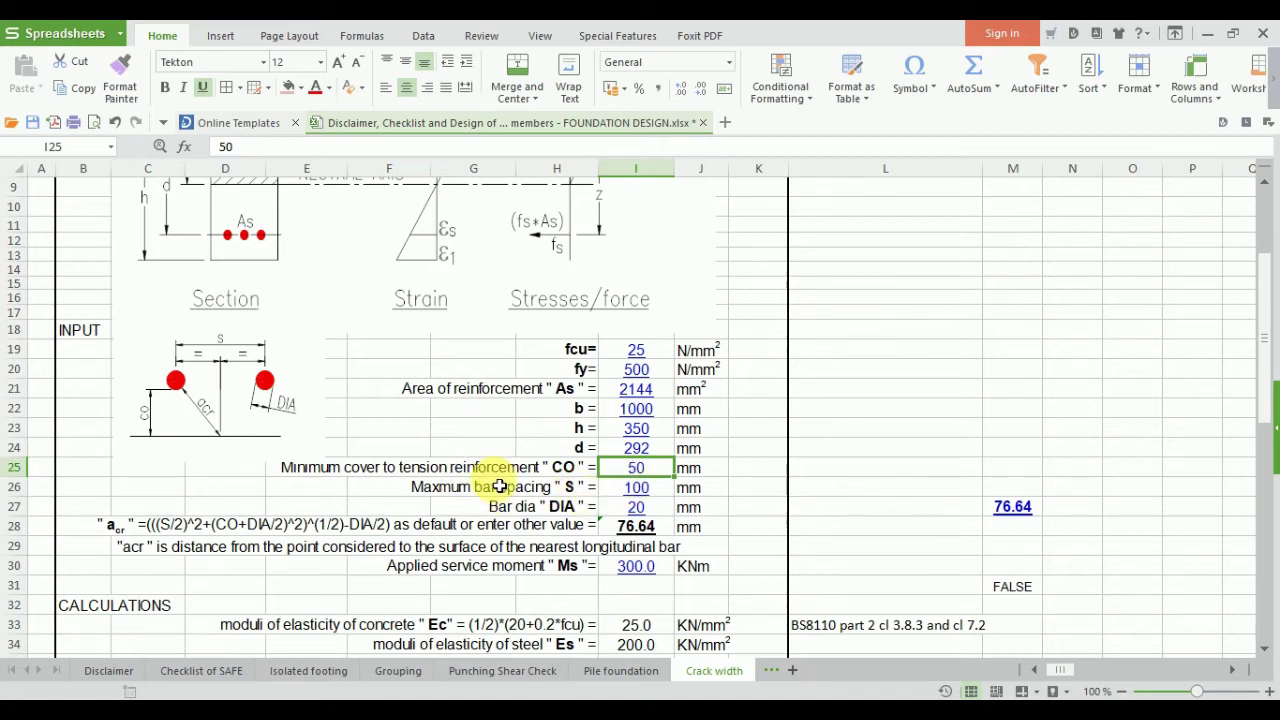
{"action": "scroll", "coordinate": [645, 490], "scroll_direction": "down", "scroll_amount": 1}
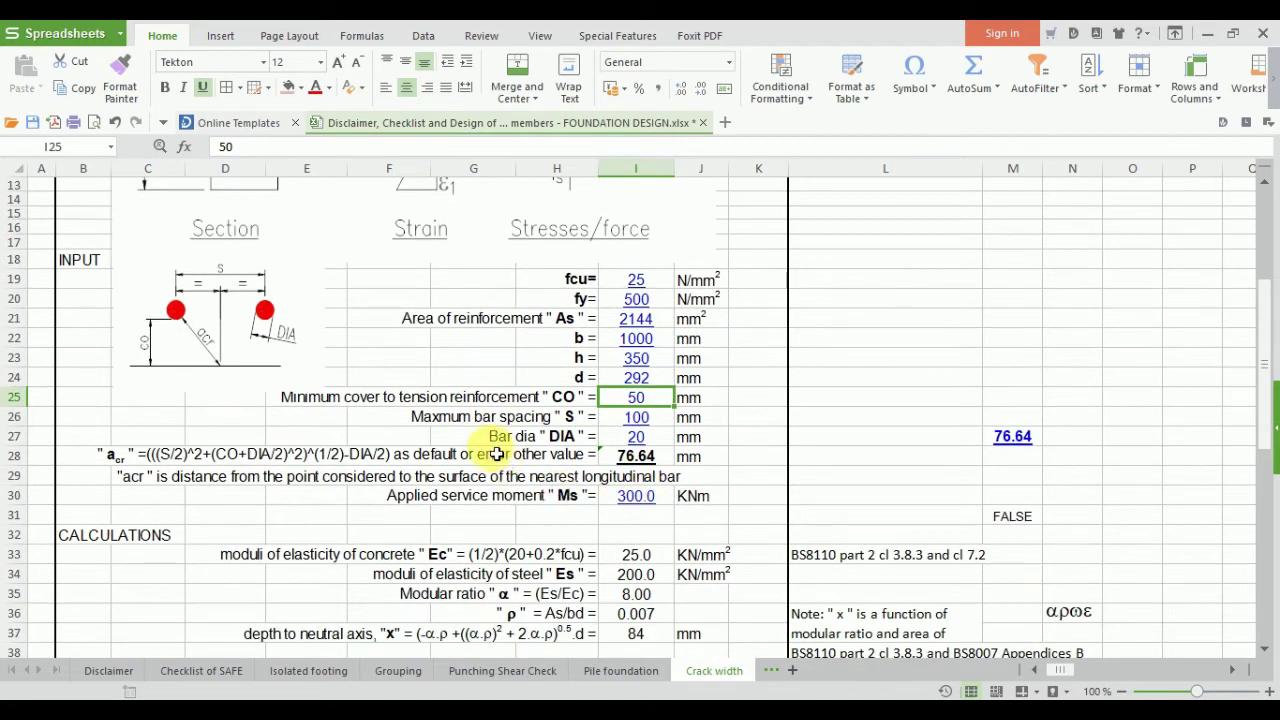
{"action": "left_click", "coordinate": [660, 420]}
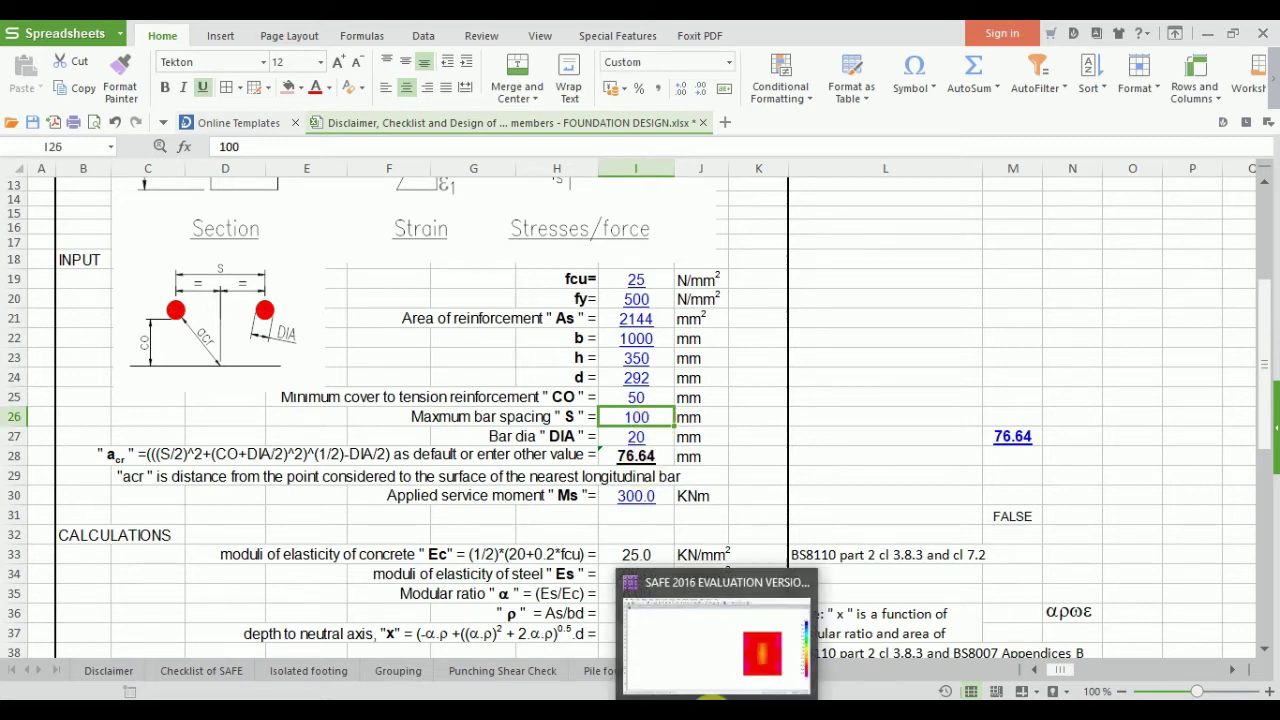
{"action": "left_click", "coordinate": [710, 620]}
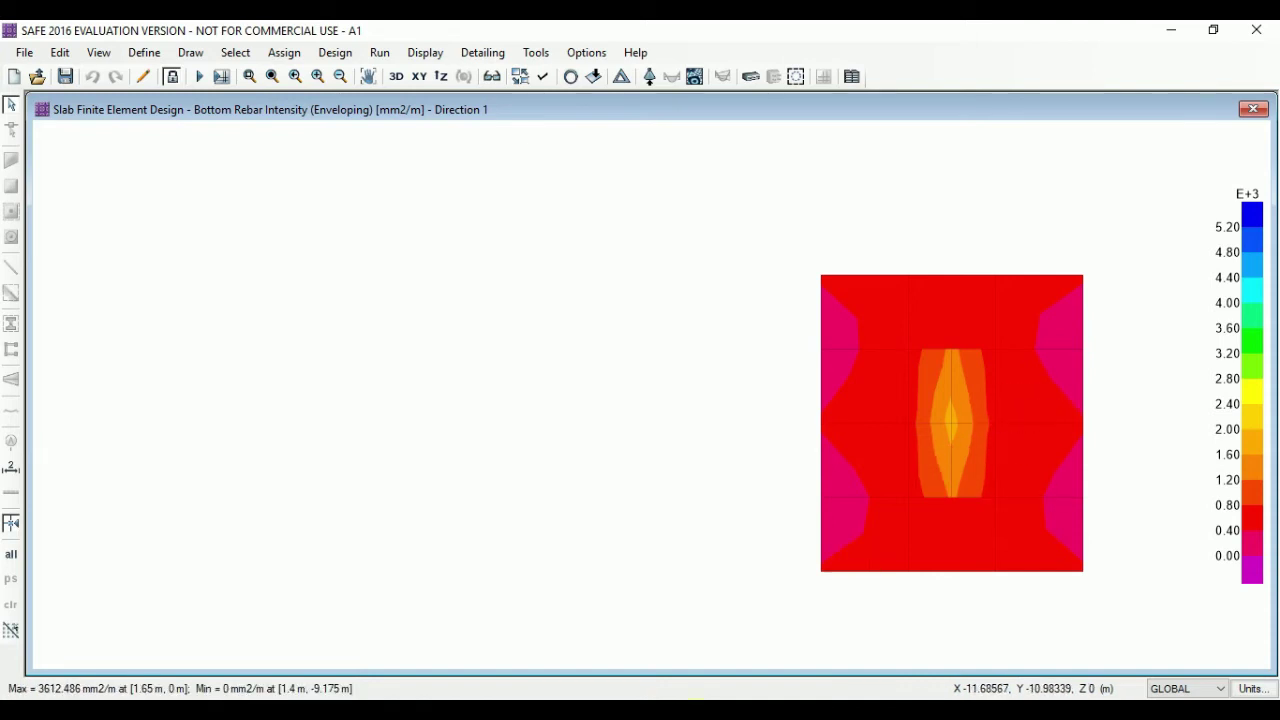
{"action": "key", "text": "alt+Tab"}
{"action": "type", "text": "15"}
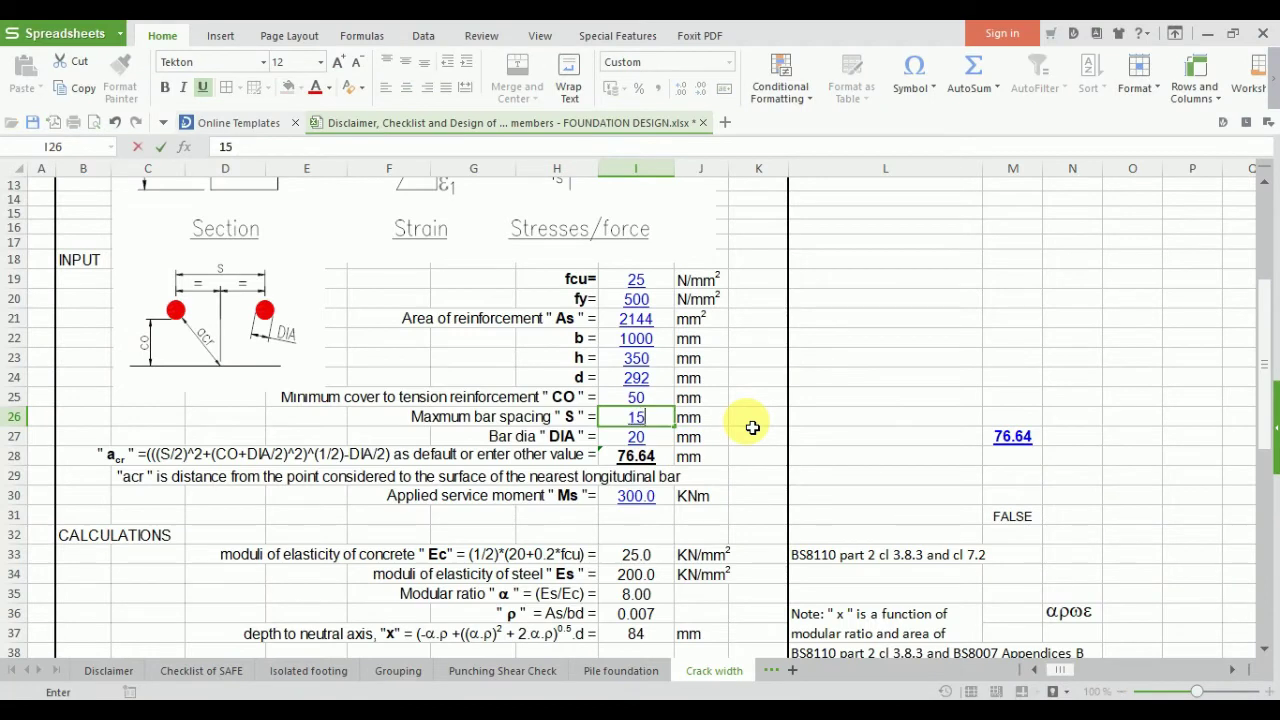
{"action": "key", "text": "Return"}
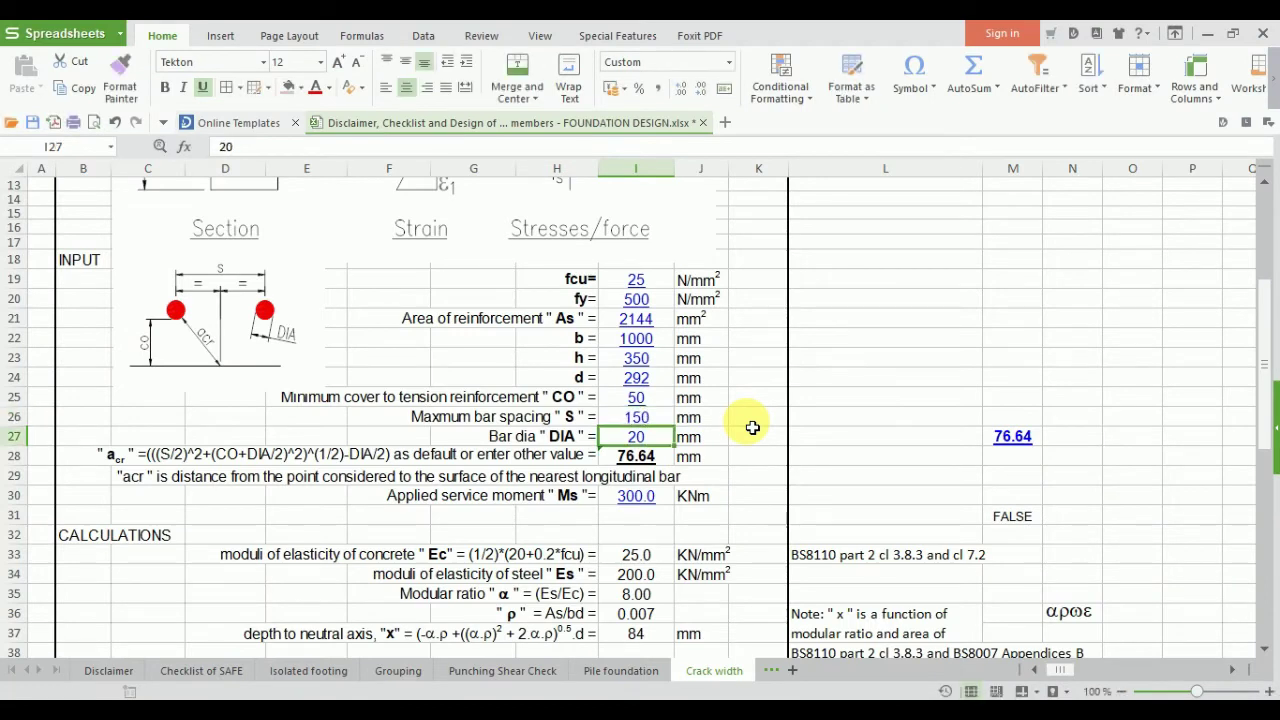
{"action": "type", "text": "16"}
{"action": "key", "text": "Return"}
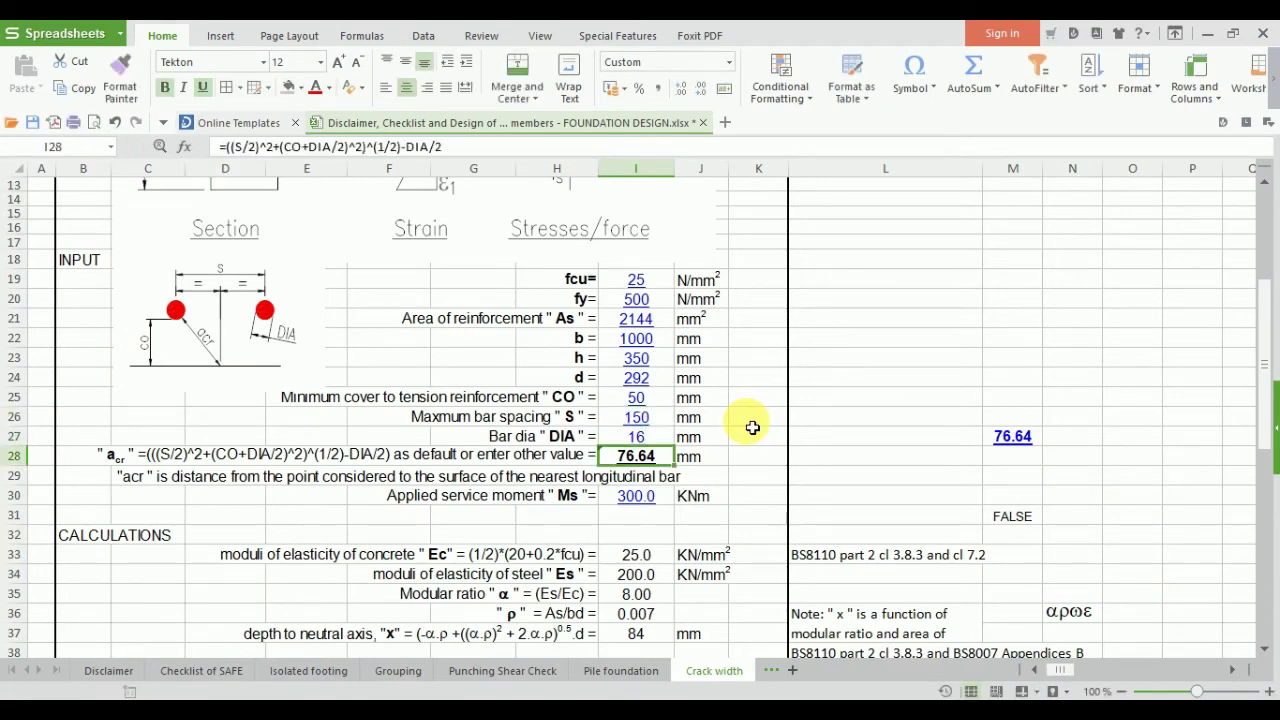
Step: Switch to SAFE and display the M22 resultant slab force contours for the DL+LL load combination
{"action": "scroll", "coordinate": [752, 428], "scroll_direction": "down", "scroll_amount": 1}
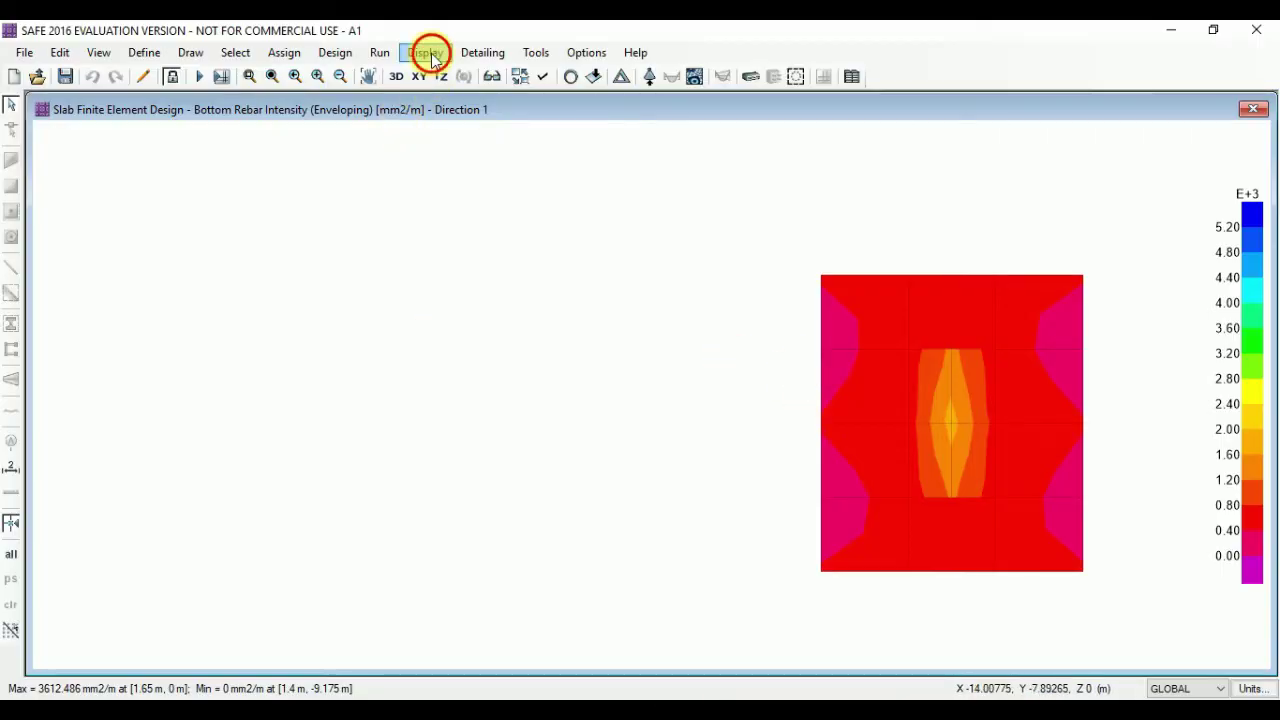
{"action": "left_click", "coordinate": [425, 52]}
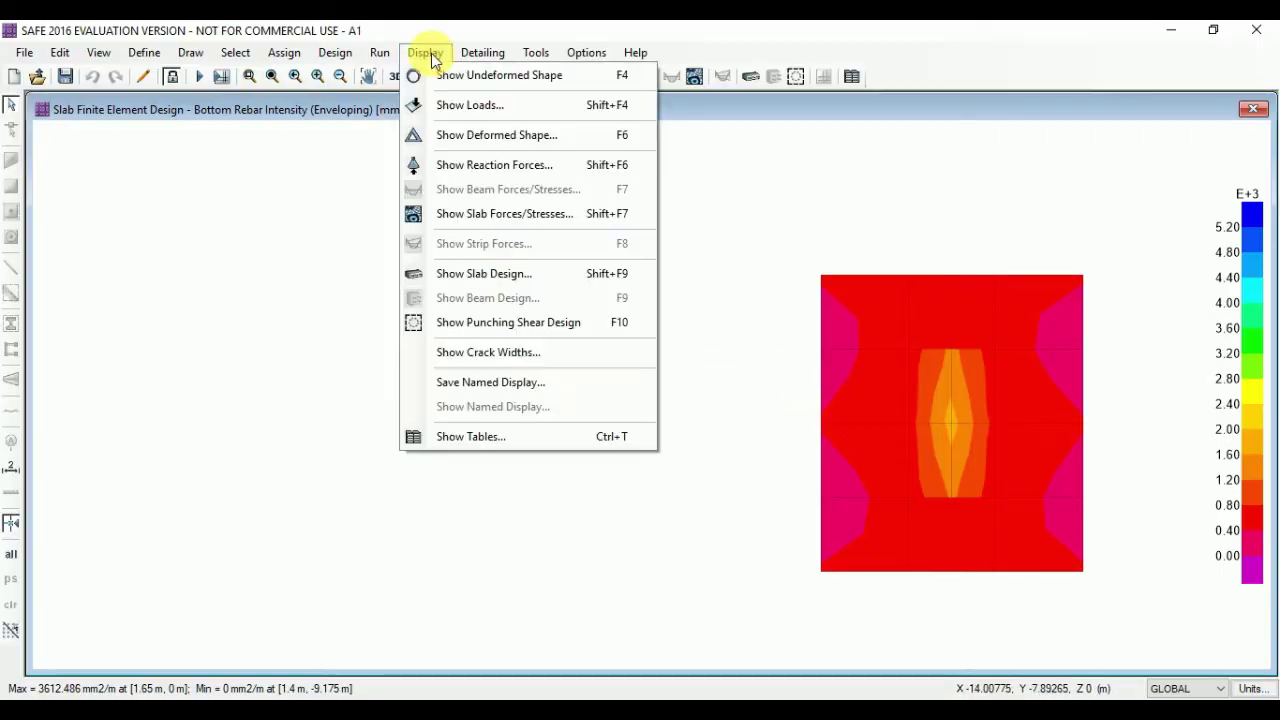
{"action": "left_click", "coordinate": [563, 222]}
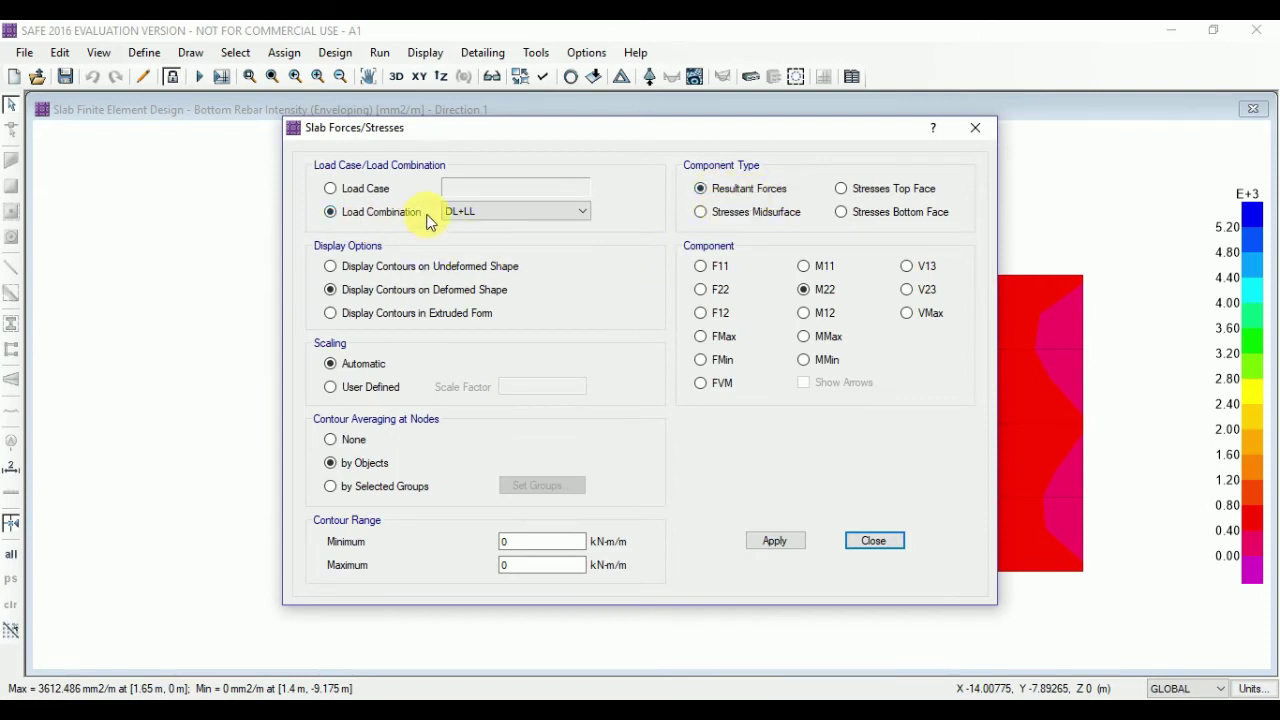
{"action": "left_click_drag", "start_coordinate": [586, 137], "coordinate": [368, 137]}
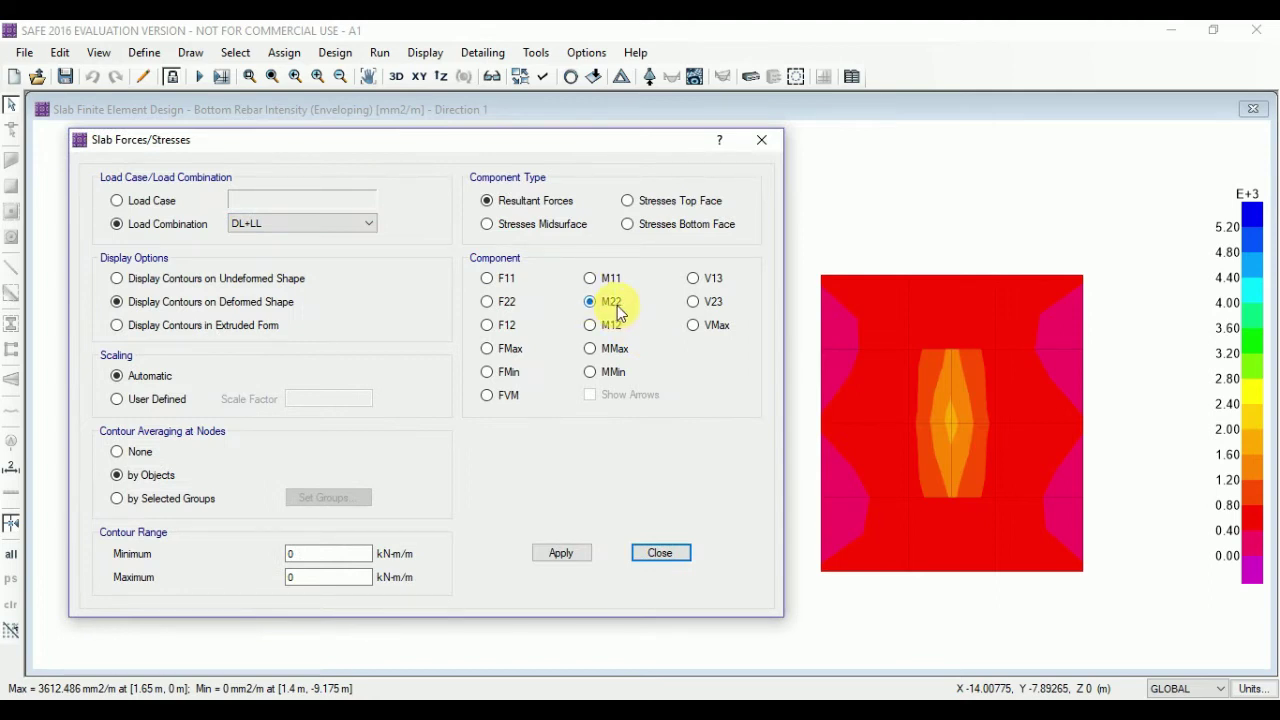
{"action": "left_click", "coordinate": [566, 559]}
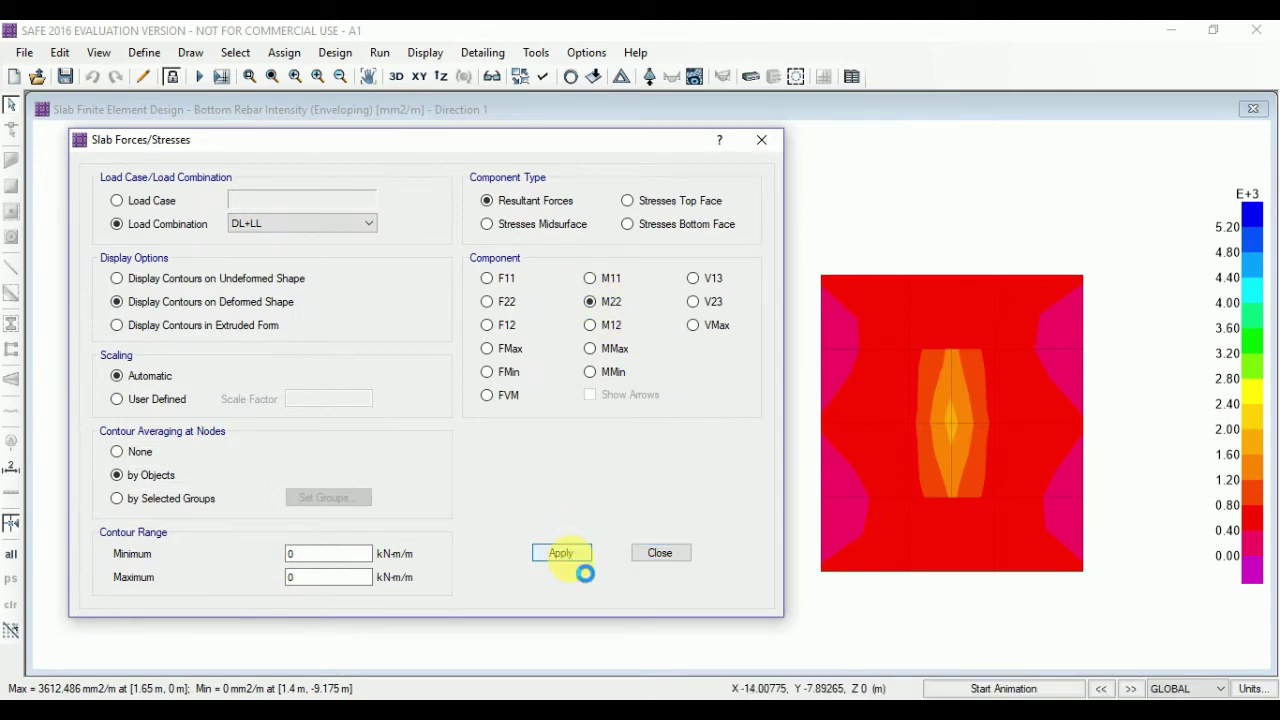
{"action": "left_click_drag", "start_coordinate": [661, 140], "coordinate": [571, 137]}
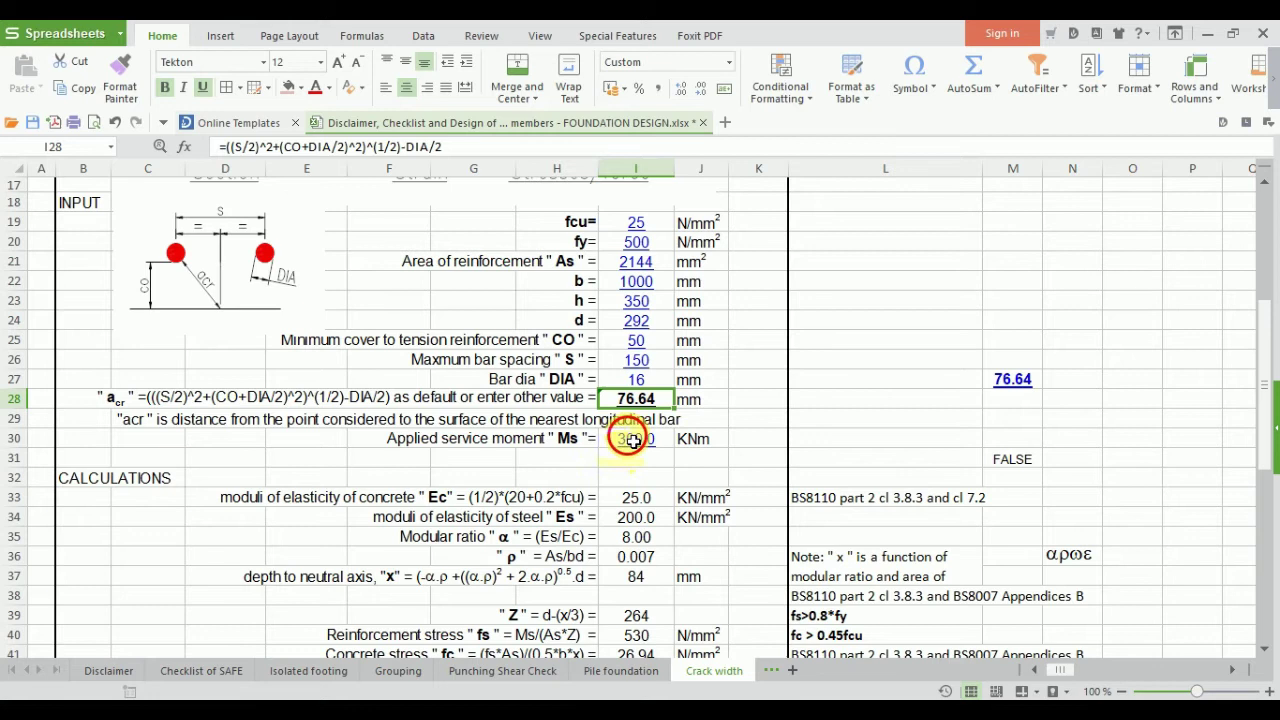
Step: Return to the Crack width sheet and set the applied service moment Ms to 135 kNm
{"action": "left_click", "coordinate": [636, 439]}
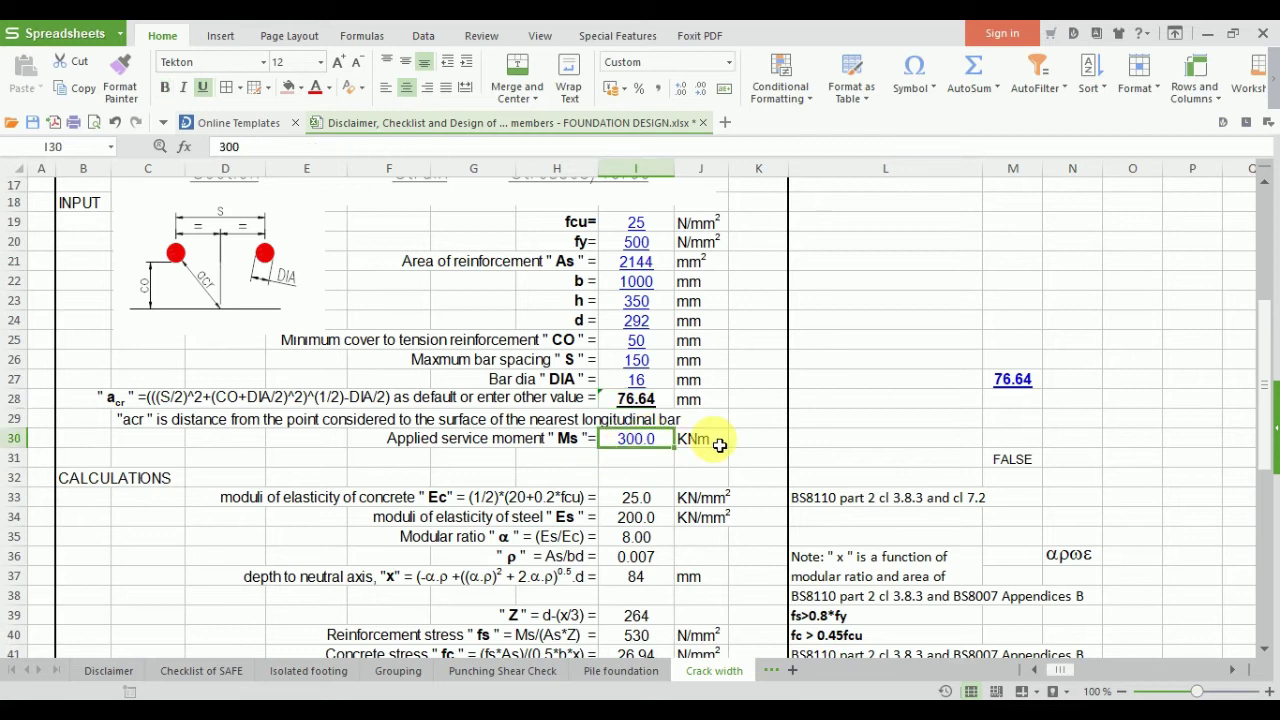
{"action": "type", "text": "135"}
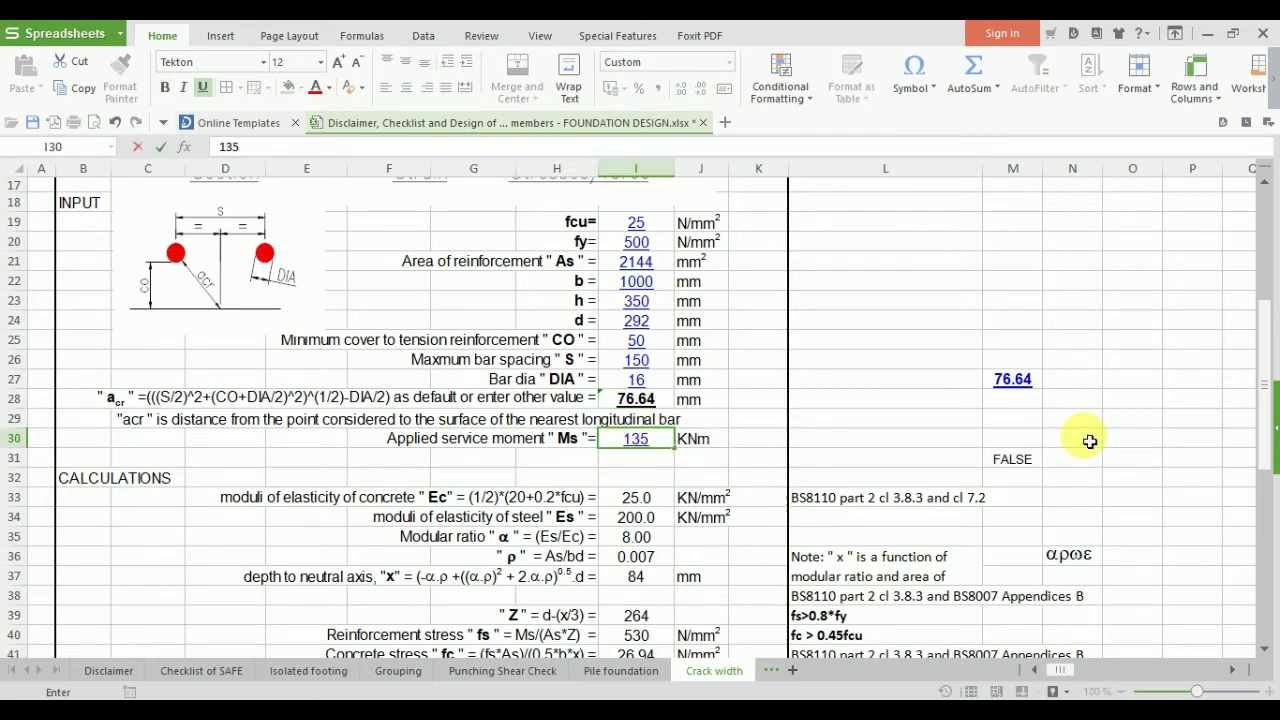
{"action": "key", "text": "Return"}
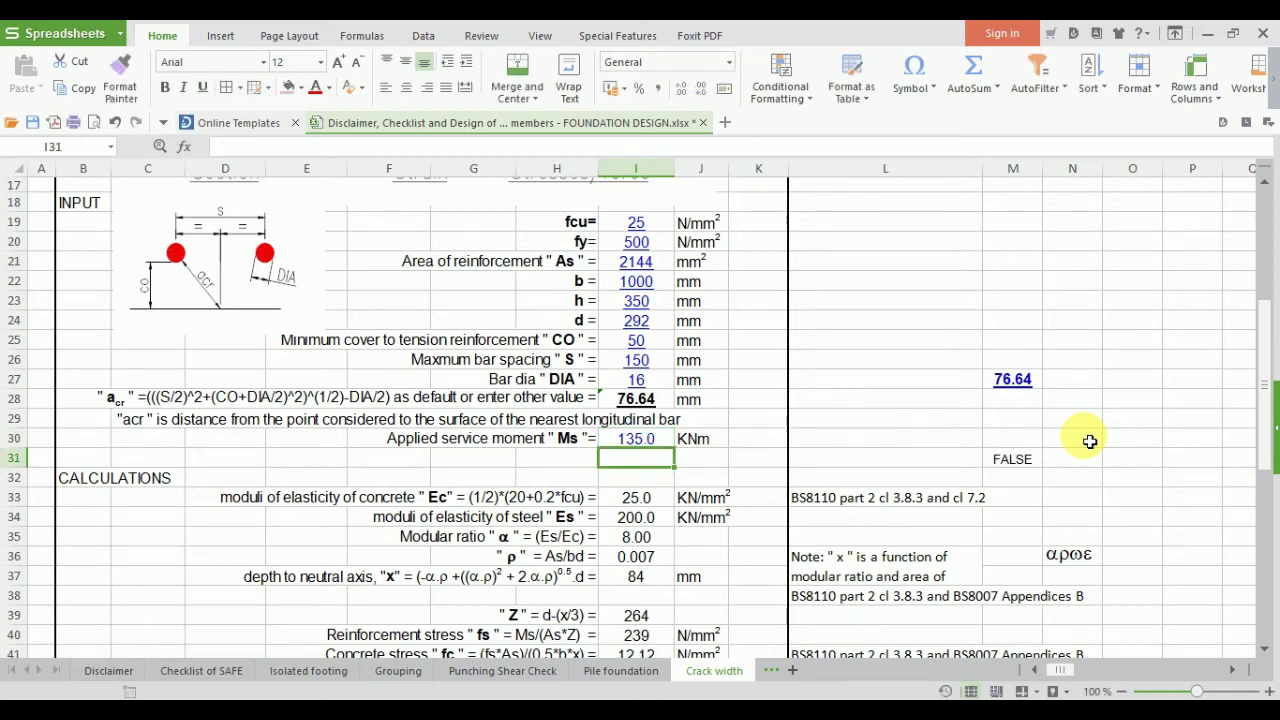
Step: Review the strain calculations and the calculated crack width w, and compare them with the input values and section diagram
{"action": "scroll", "coordinate": [1128, 449], "scroll_direction": "down", "scroll_amount": 3}
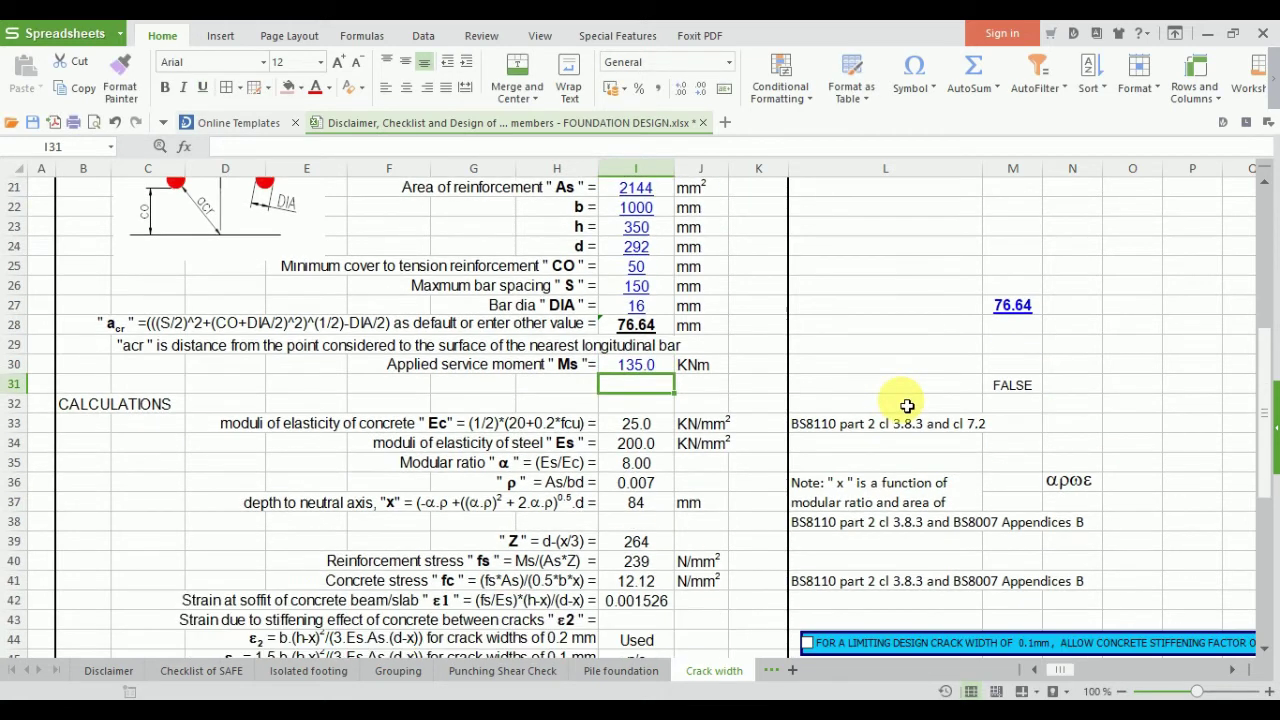
{"action": "scroll", "coordinate": [655, 290], "scroll_direction": "up", "scroll_amount": 1}
{"action": "scroll", "coordinate": [663, 300], "scroll_direction": "down", "scroll_amount": 3}
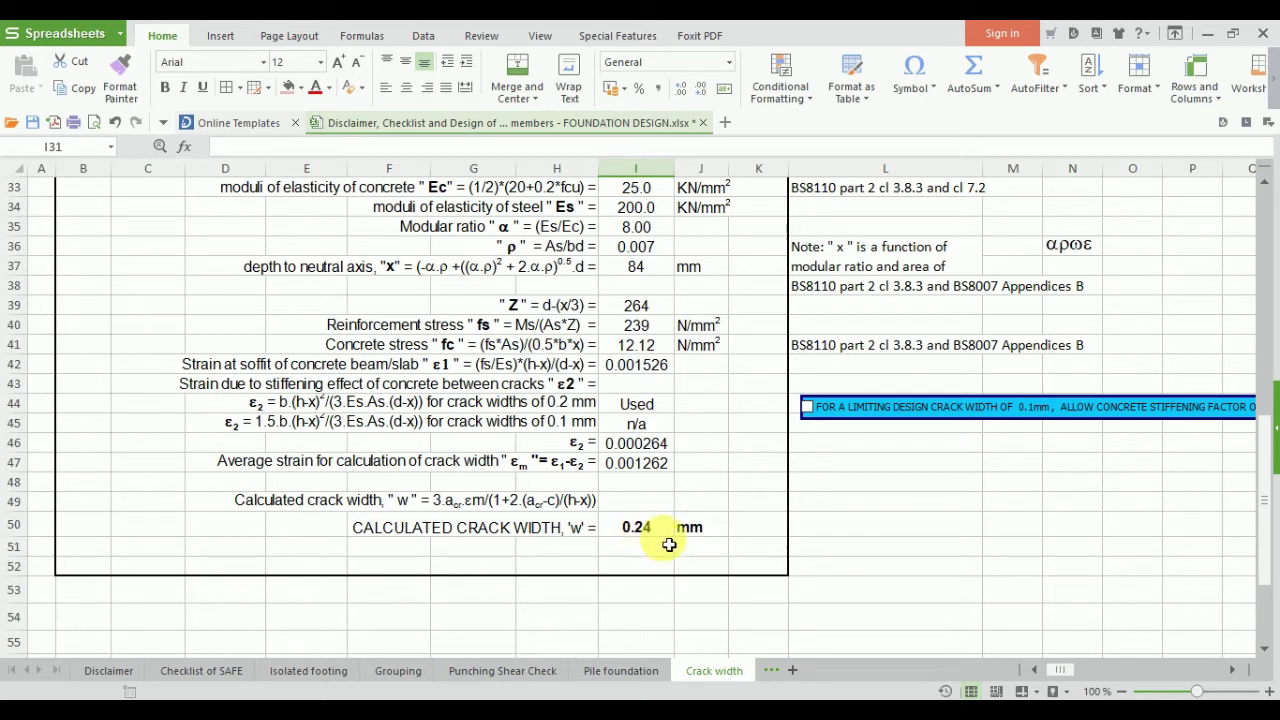
{"action": "scroll", "coordinate": [680, 550], "scroll_direction": "up", "scroll_amount": 9}
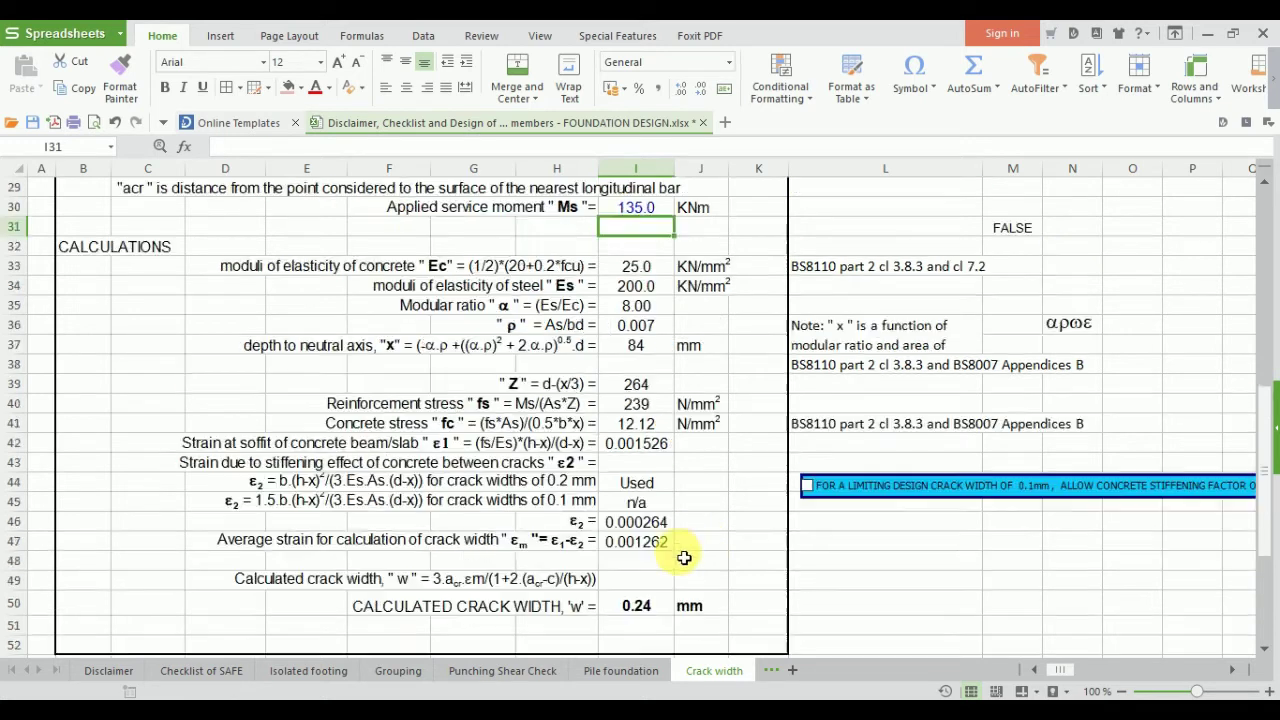
{"action": "scroll", "coordinate": [689, 480], "scroll_direction": "down", "scroll_amount": 1}
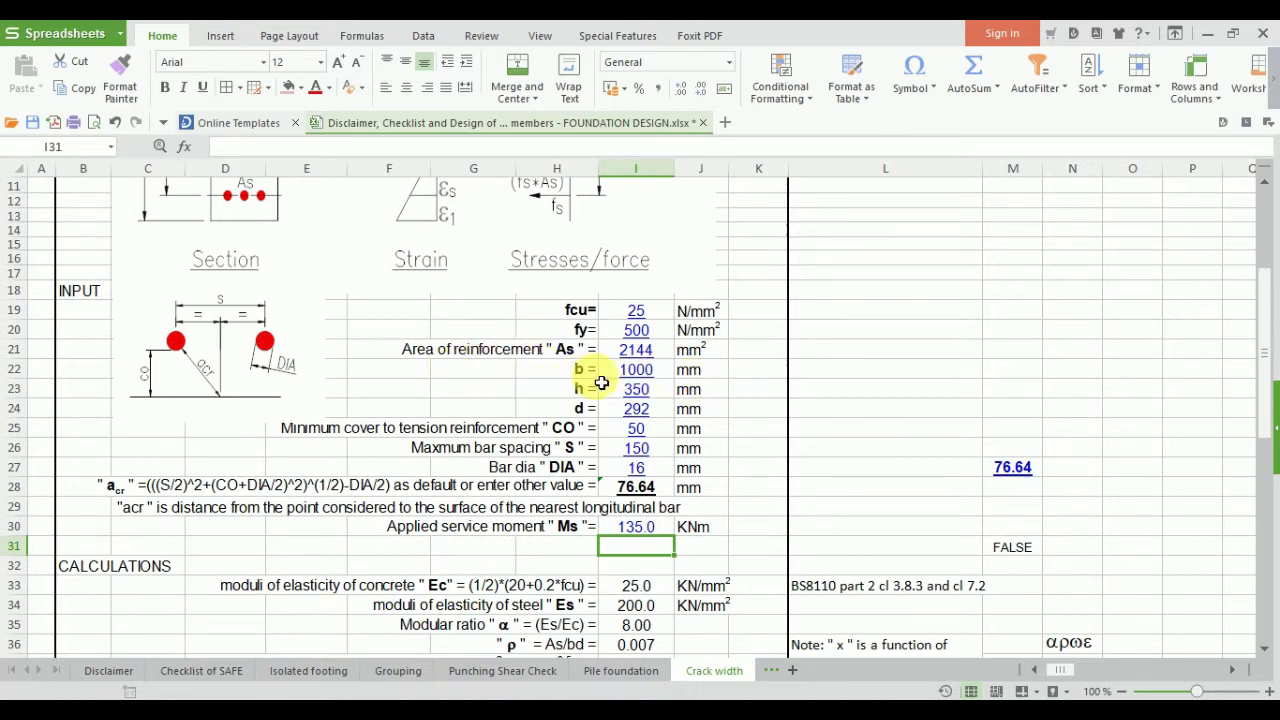
{"action": "scroll", "coordinate": [640, 390], "scroll_direction": "up", "scroll_amount": 3}
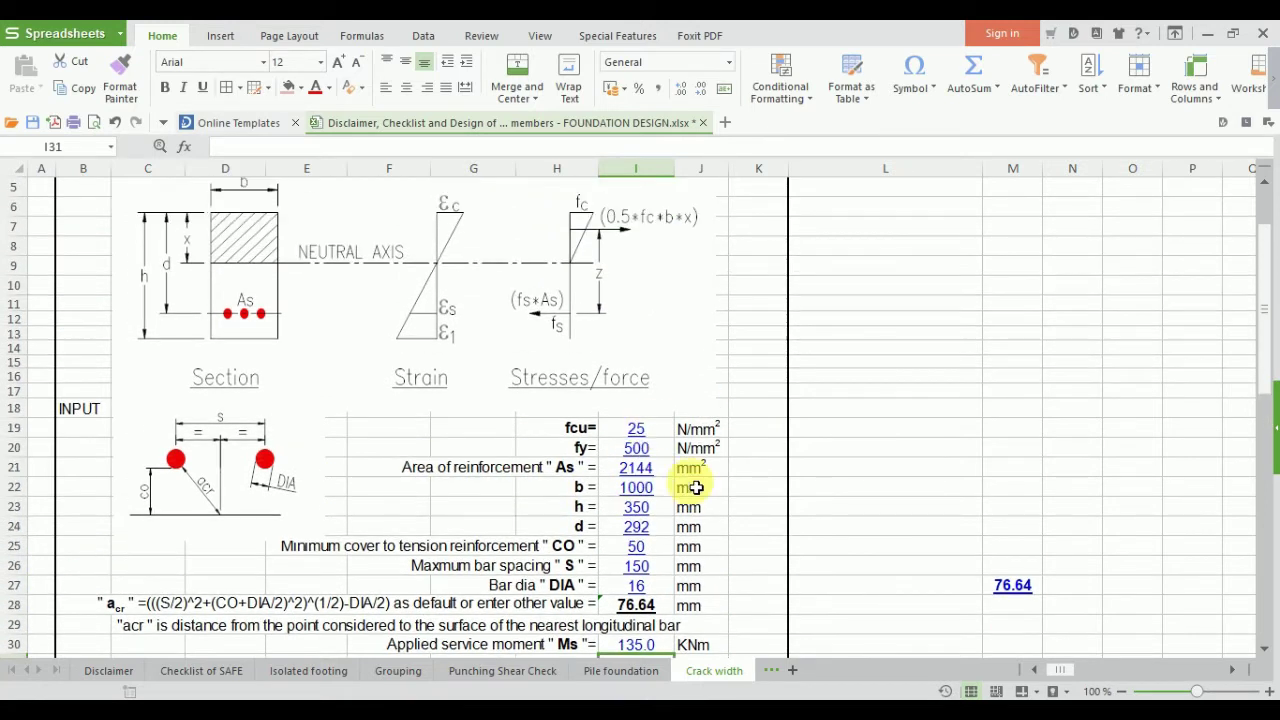
{"action": "scroll", "coordinate": [737, 406], "scroll_direction": "down", "scroll_amount": 3}
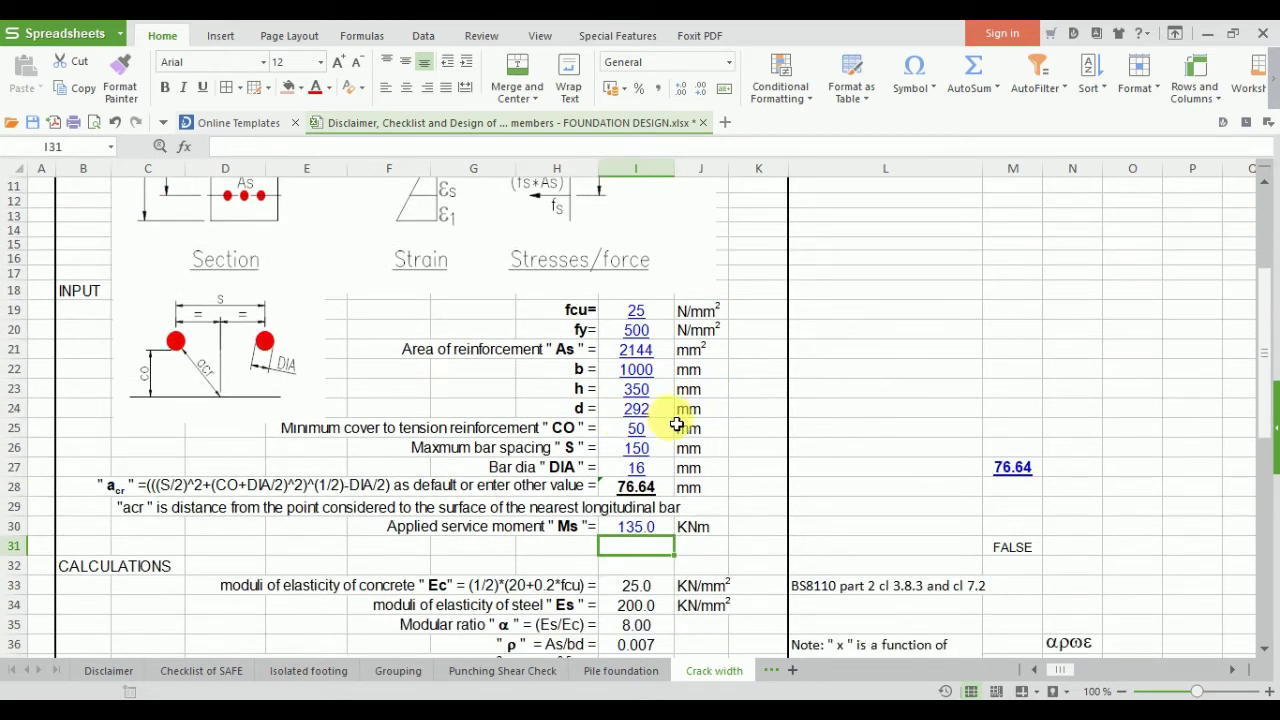
Step: Set the overall section depth h to 400 mm in the crack width inputs
{"action": "left_click", "coordinate": [636, 408]}
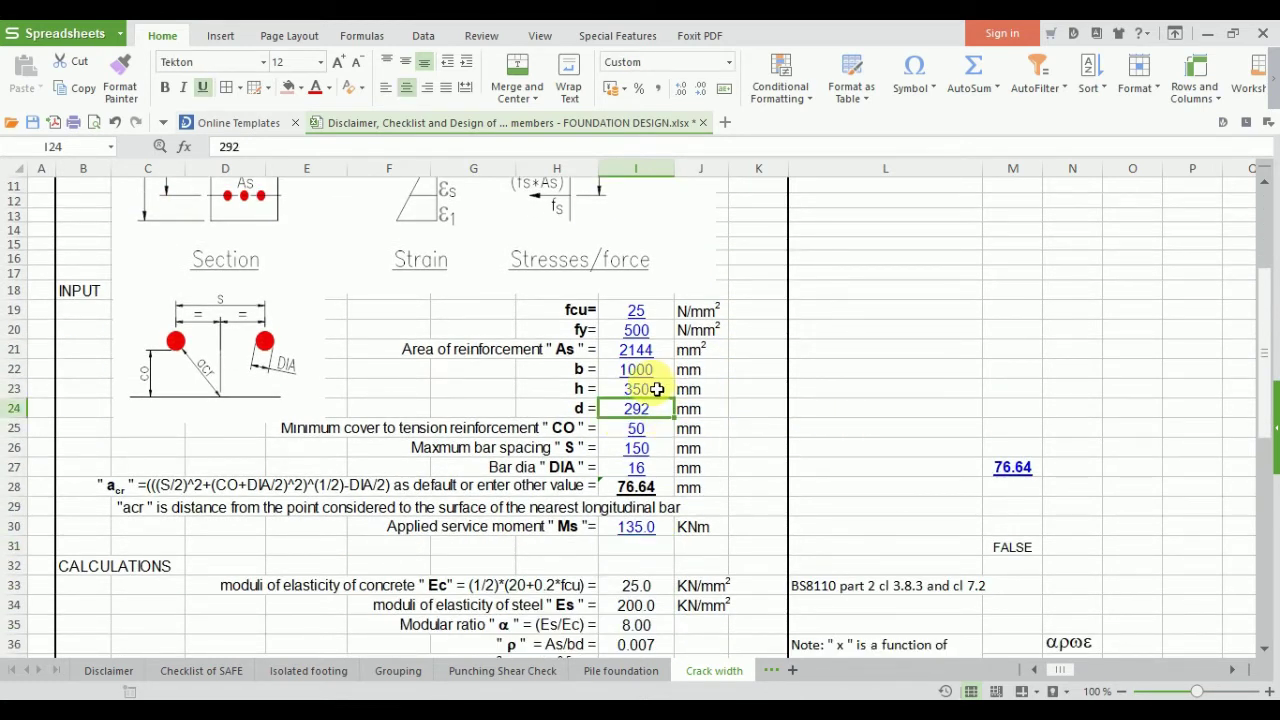
{"action": "left_click", "coordinate": [656, 389]}
{"action": "type", "text": "400"}
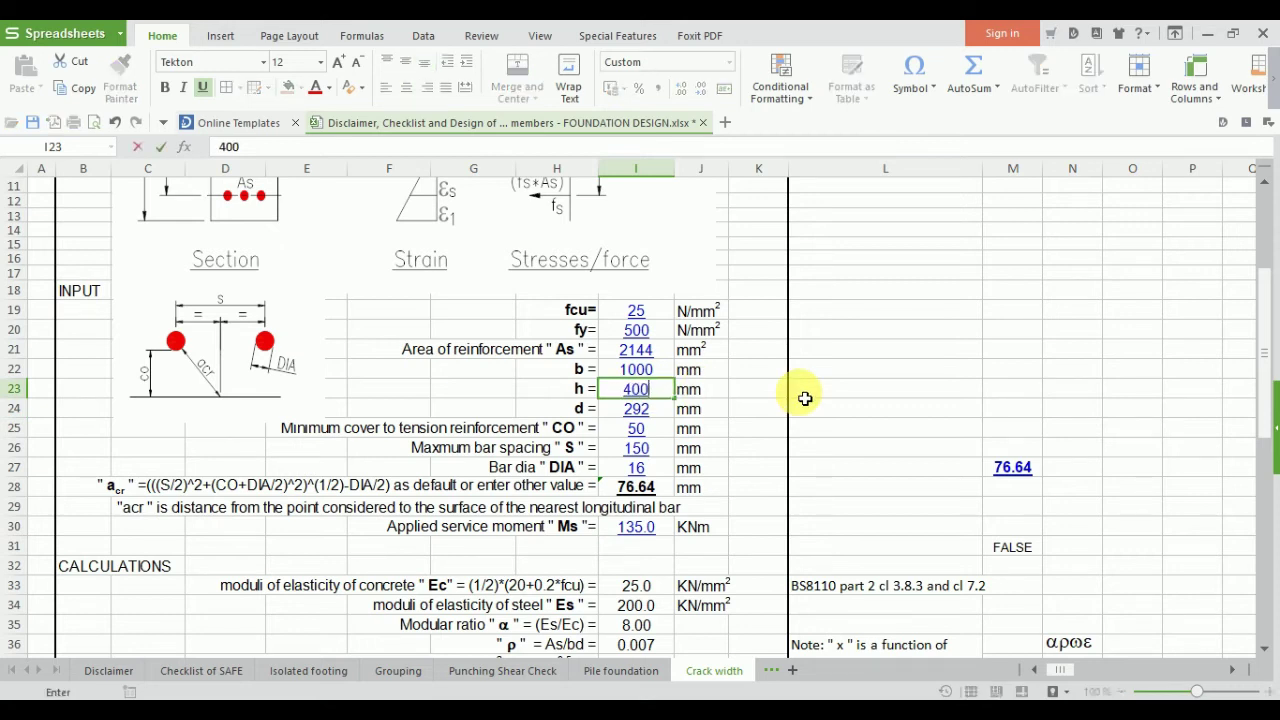
{"action": "key", "text": "Return"}
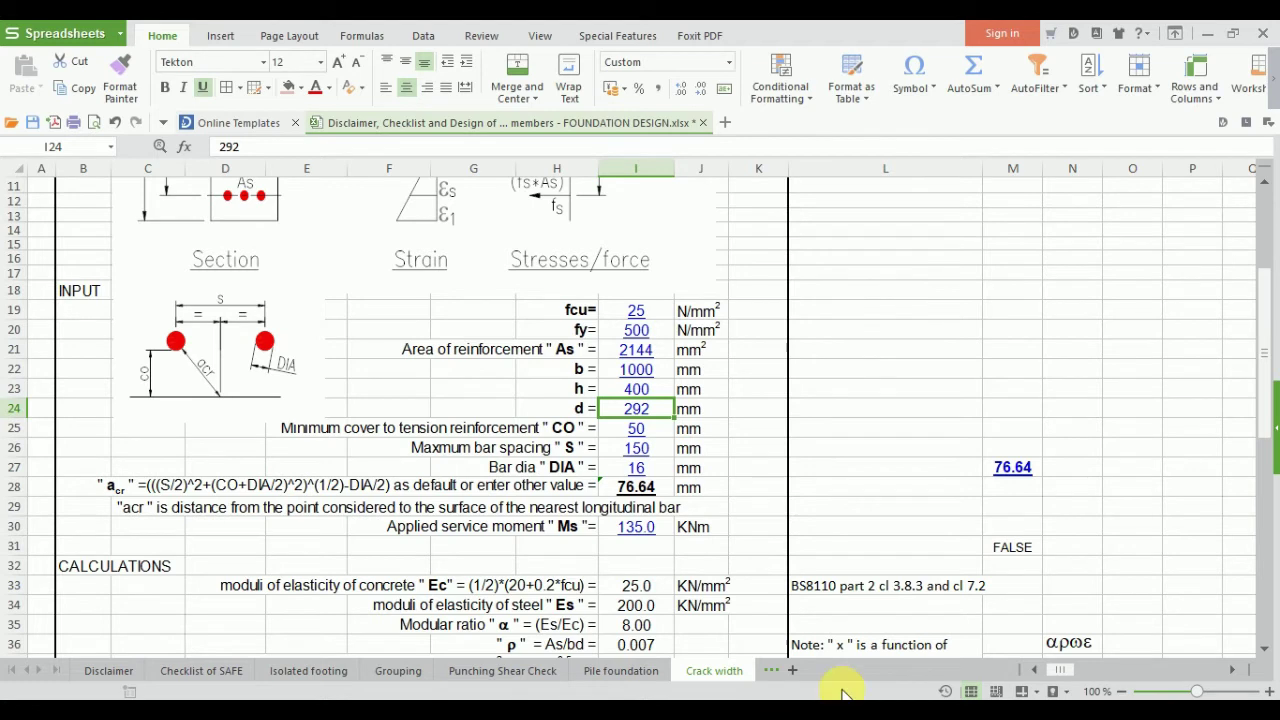
Step: Compute 400 - 50 - 8 in Calculator and set the effective depth d to 342 mm in the Crack width sheet
{"action": "key", "text": "Escape"}
{"action": "type", "text": "400 - 50 - 8"}
{"action": "key", "text": "Return"}
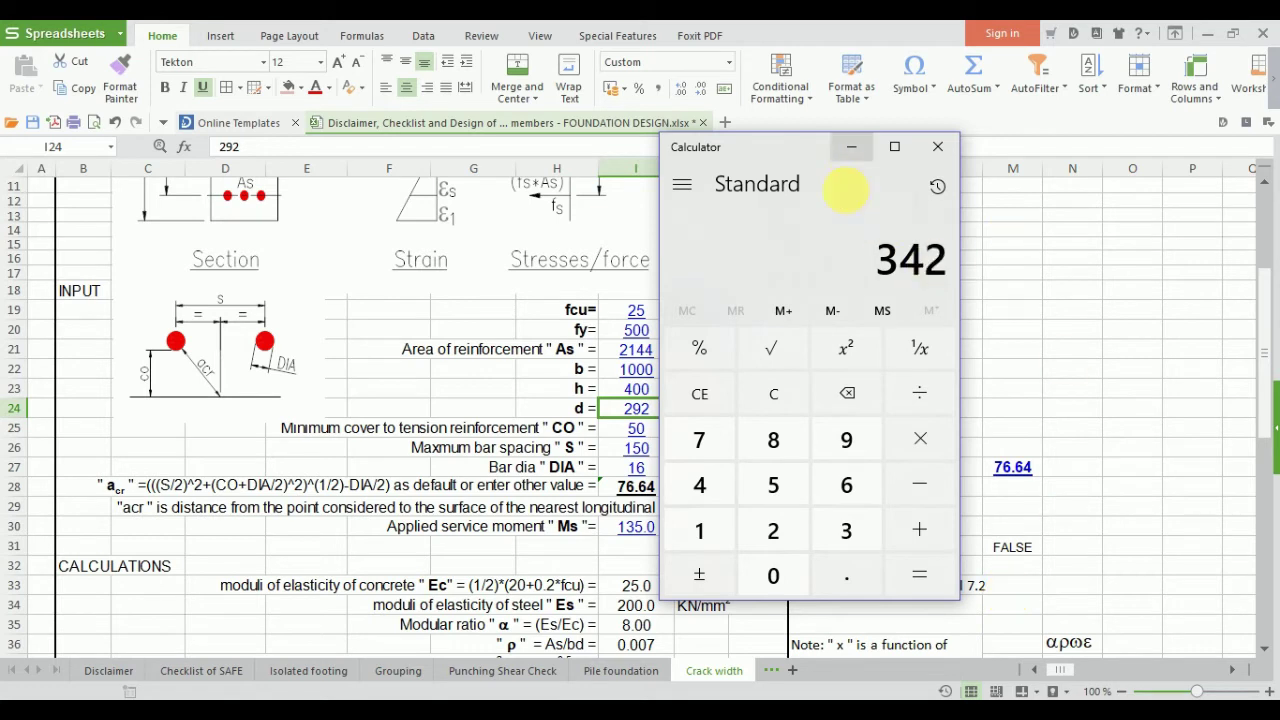
{"action": "left_click", "coordinate": [851, 147]}
{"action": "type", "text": "342"}
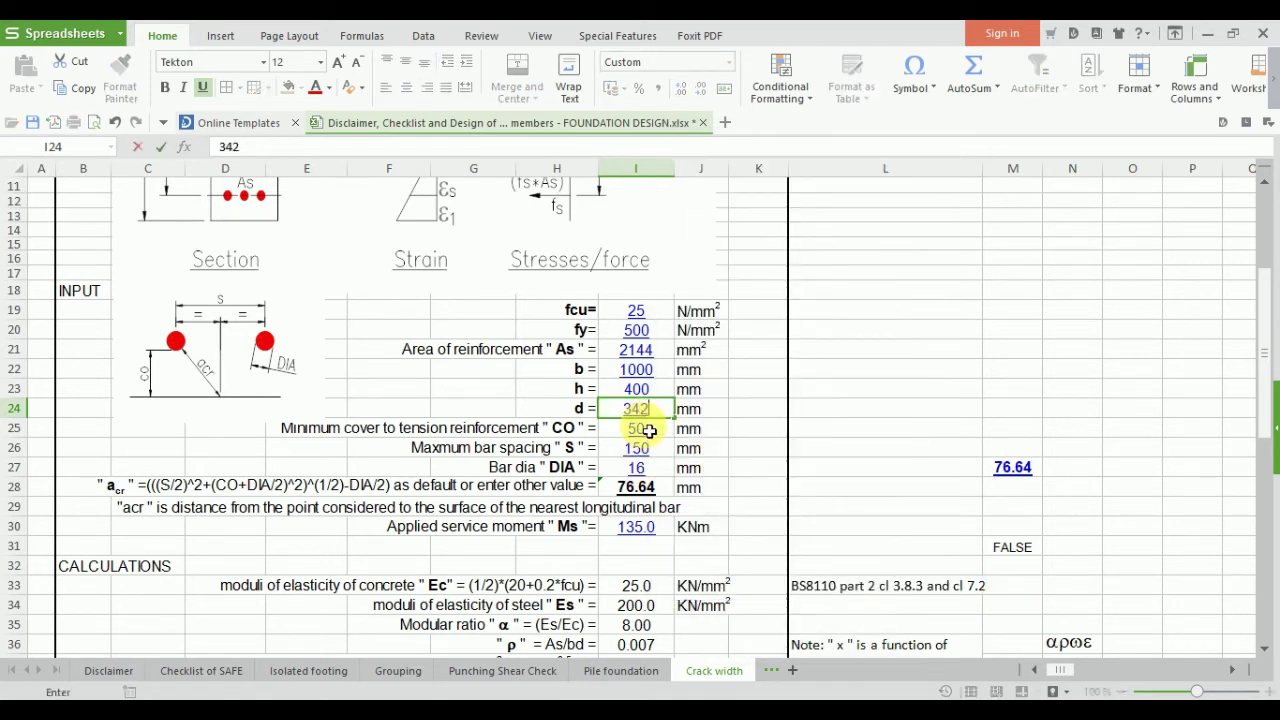
{"action": "key", "text": "Return"}
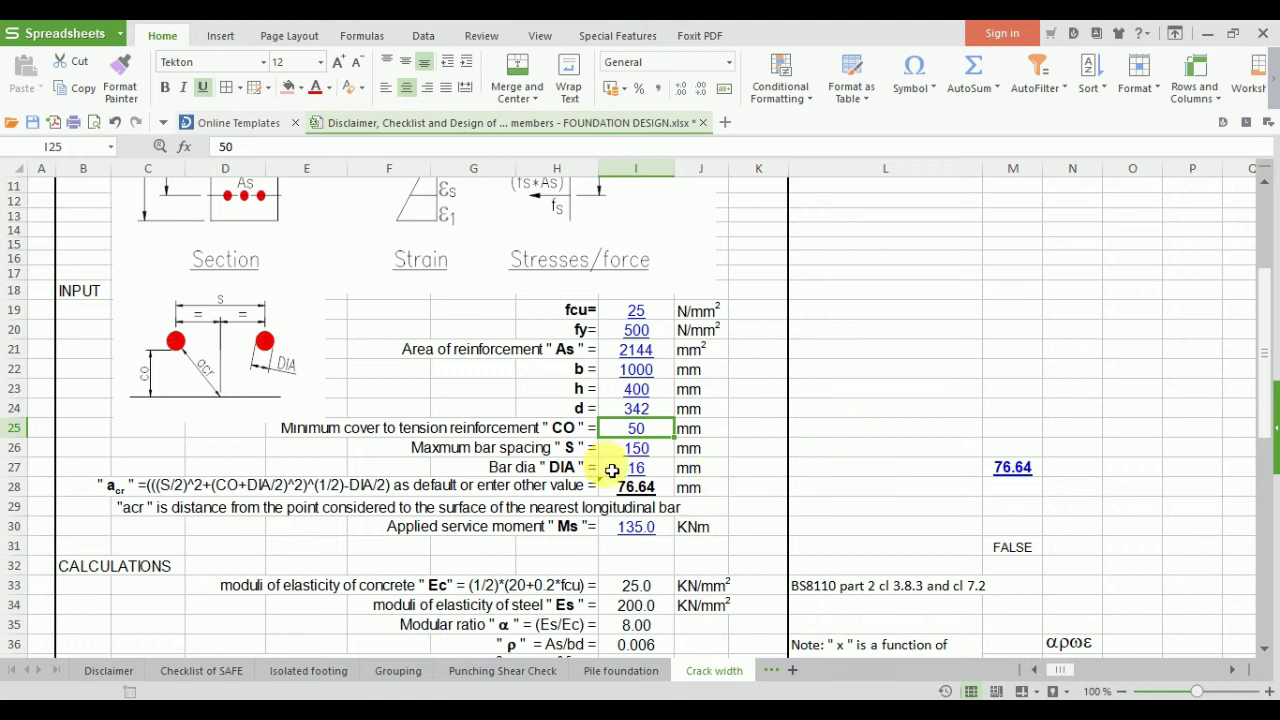
Step: Set the maximum bar spacing S to 140 mm
{"action": "key", "text": "Return"}
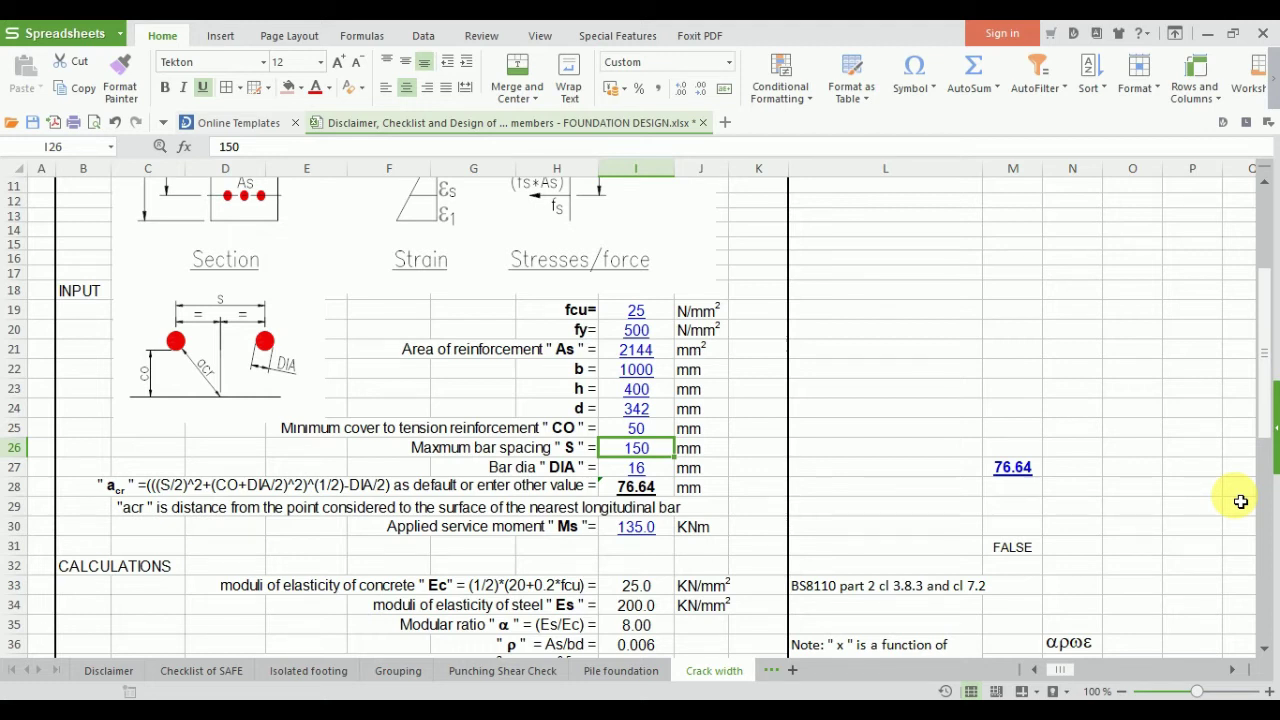
{"action": "type", "text": "14"}
{"action": "key", "text": "Return"}
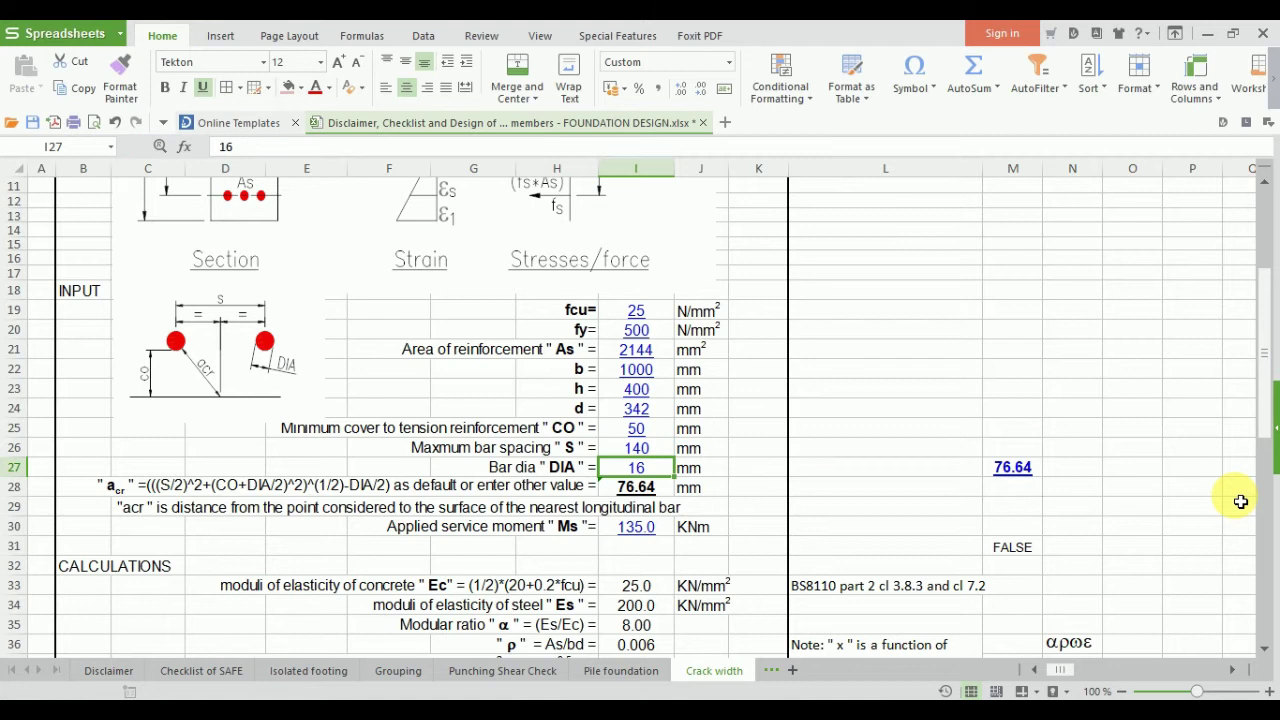
Step: Set the applied service moment Ms to 120 kNm and check the calculated crack width w
{"action": "scroll", "coordinate": [986, 429], "scroll_direction": "down", "scroll_amount": 3}
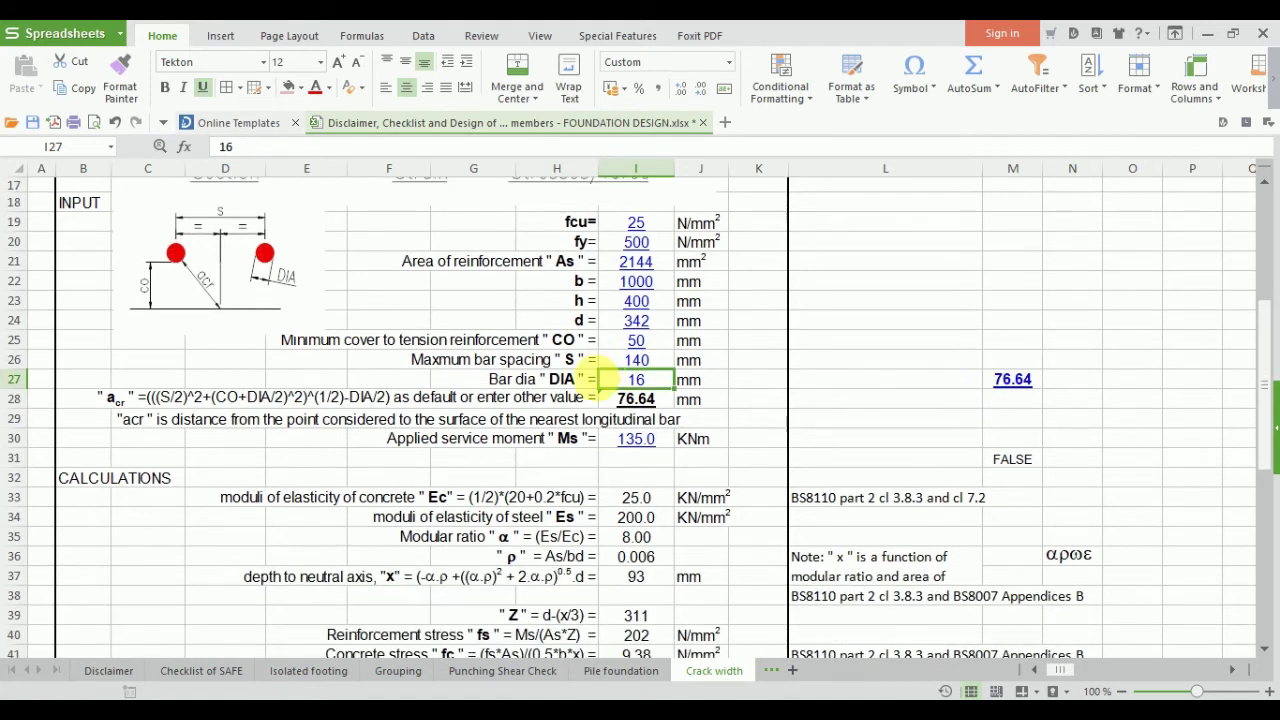
{"action": "left_click", "coordinate": [637, 410]}
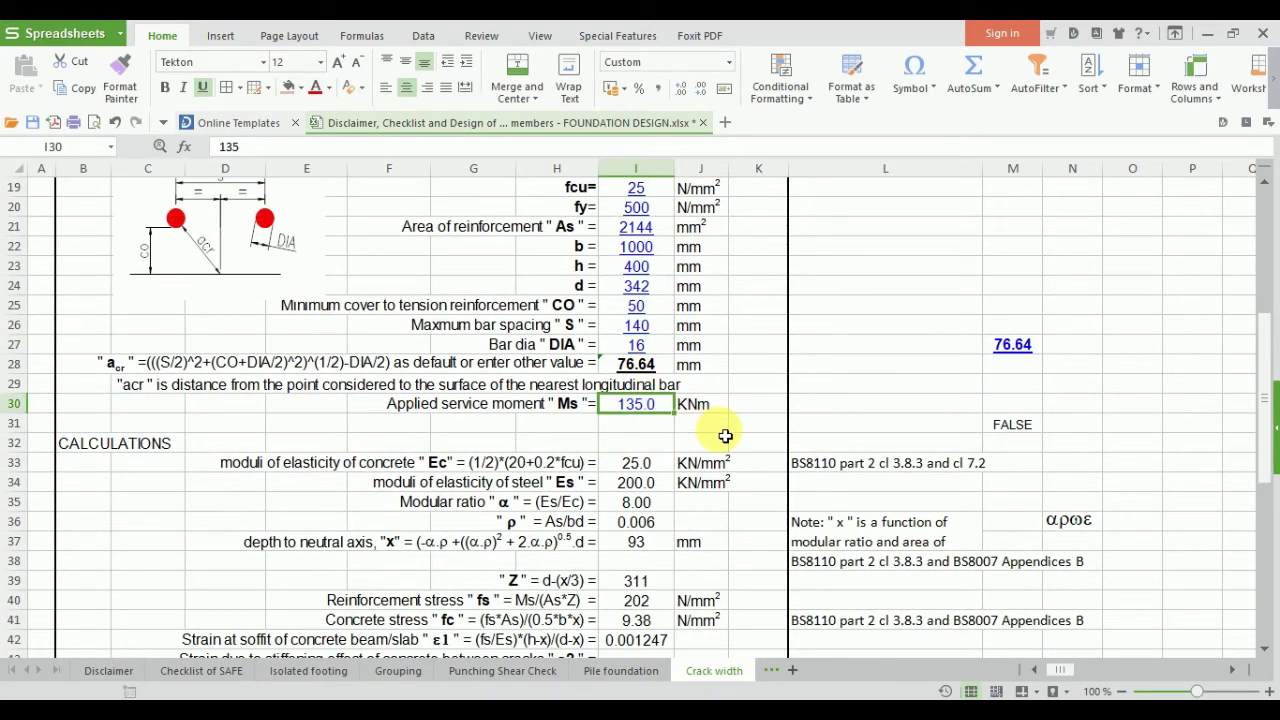
{"action": "type", "text": "120"}
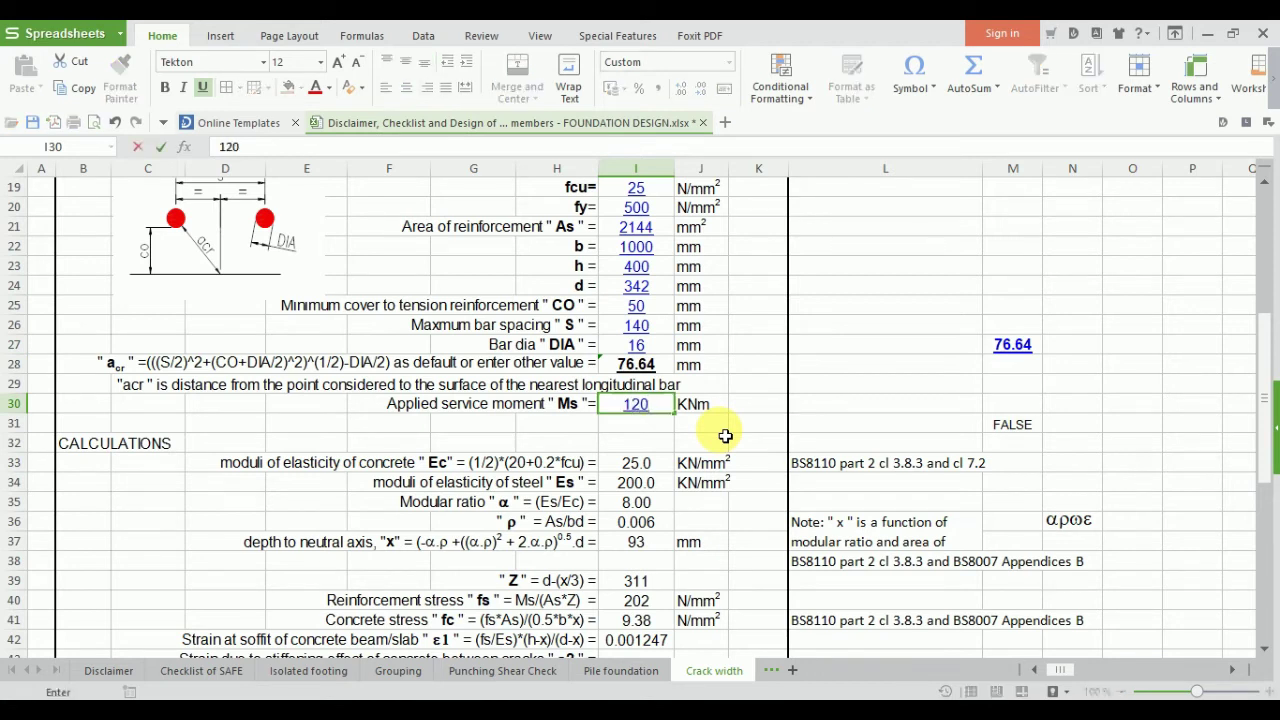
{"action": "key", "text": "Return"}
{"action": "scroll", "coordinate": [640, 327], "scroll_direction": "down", "scroll_amount": 4}
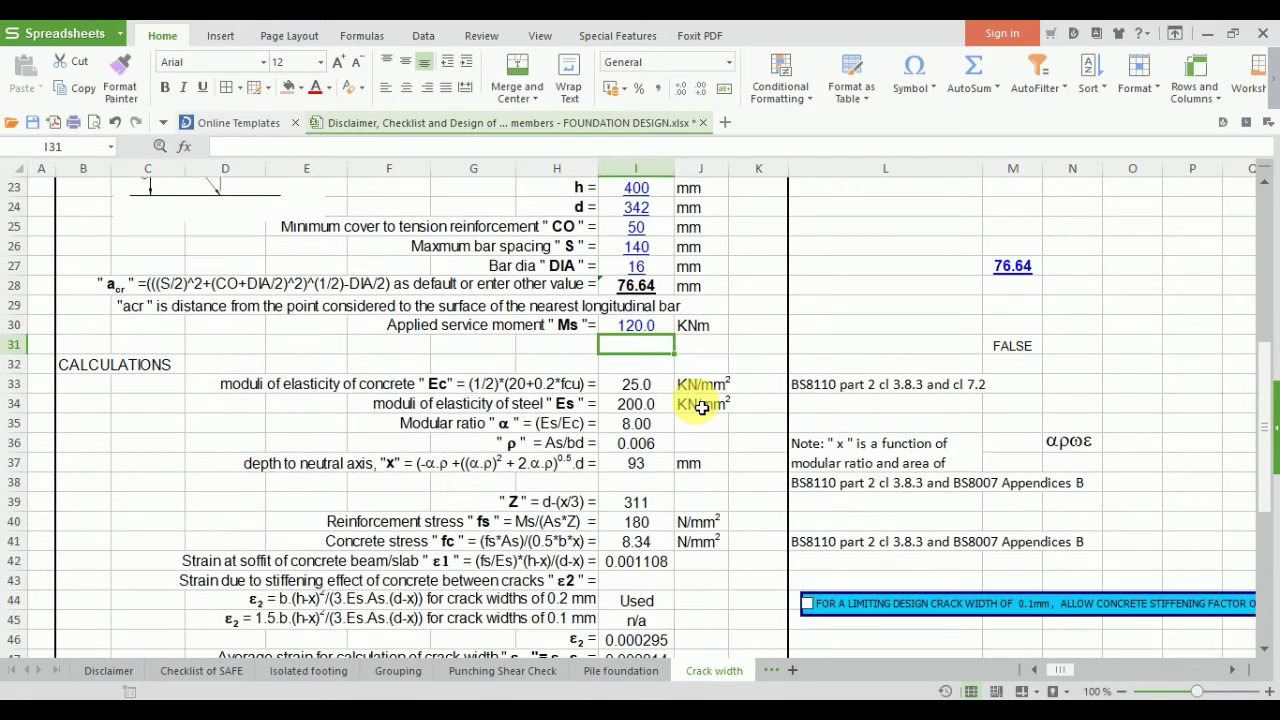
{"action": "scroll", "coordinate": [640, 327], "scroll_direction": "down", "scroll_amount": 1}
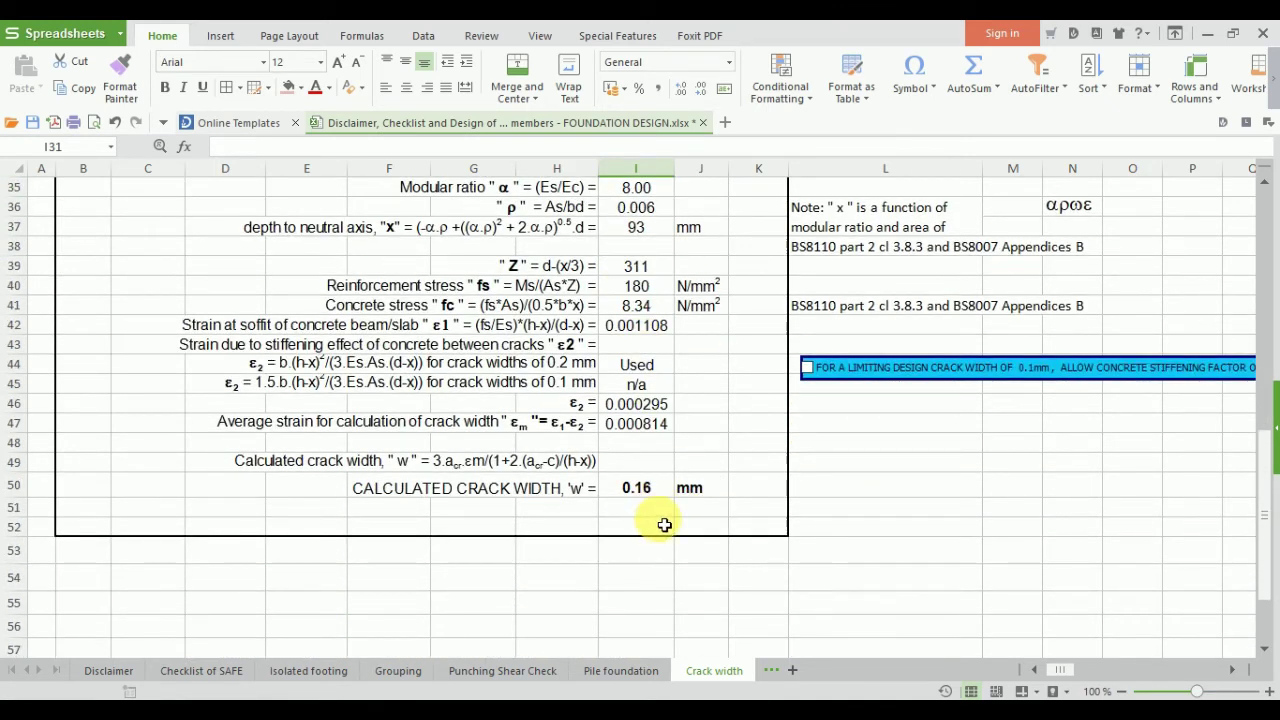
{"action": "scroll", "coordinate": [690, 508], "scroll_direction": "up", "scroll_amount": 3}
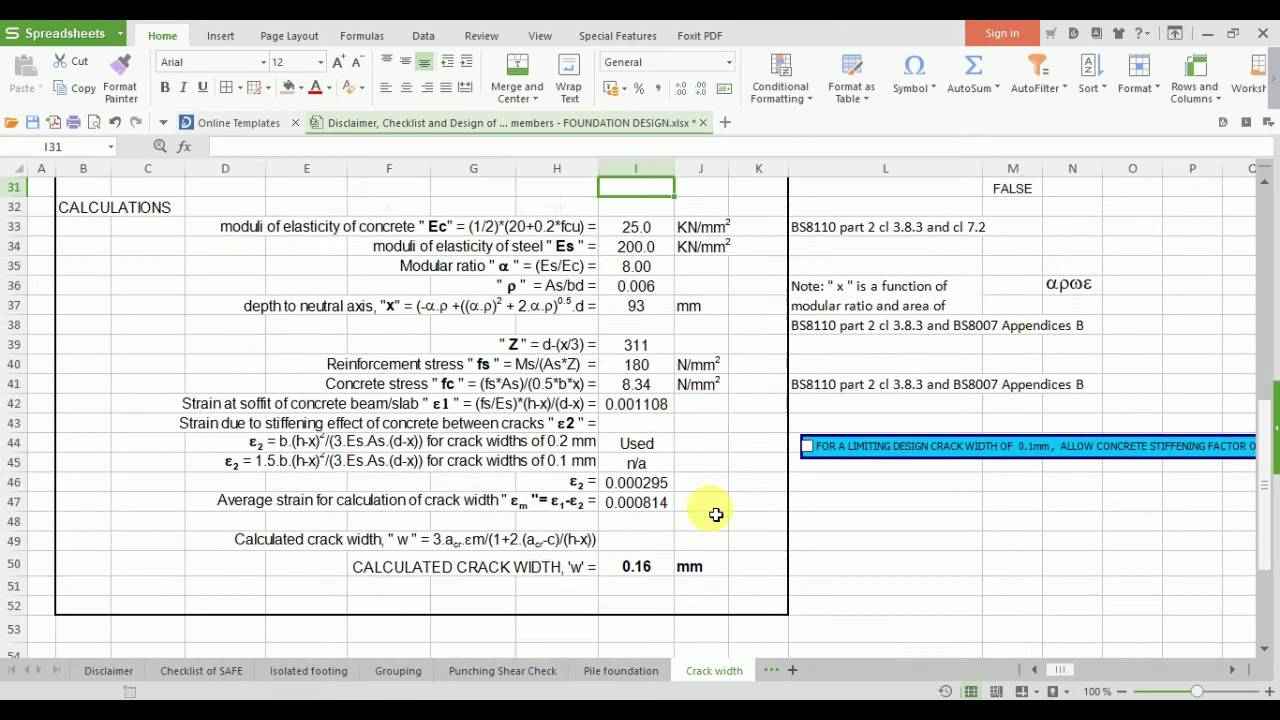
Step: Set the applied service moment Ms to 125 kNm and check the resulting crack width w
{"action": "left_click", "coordinate": [647, 290]}
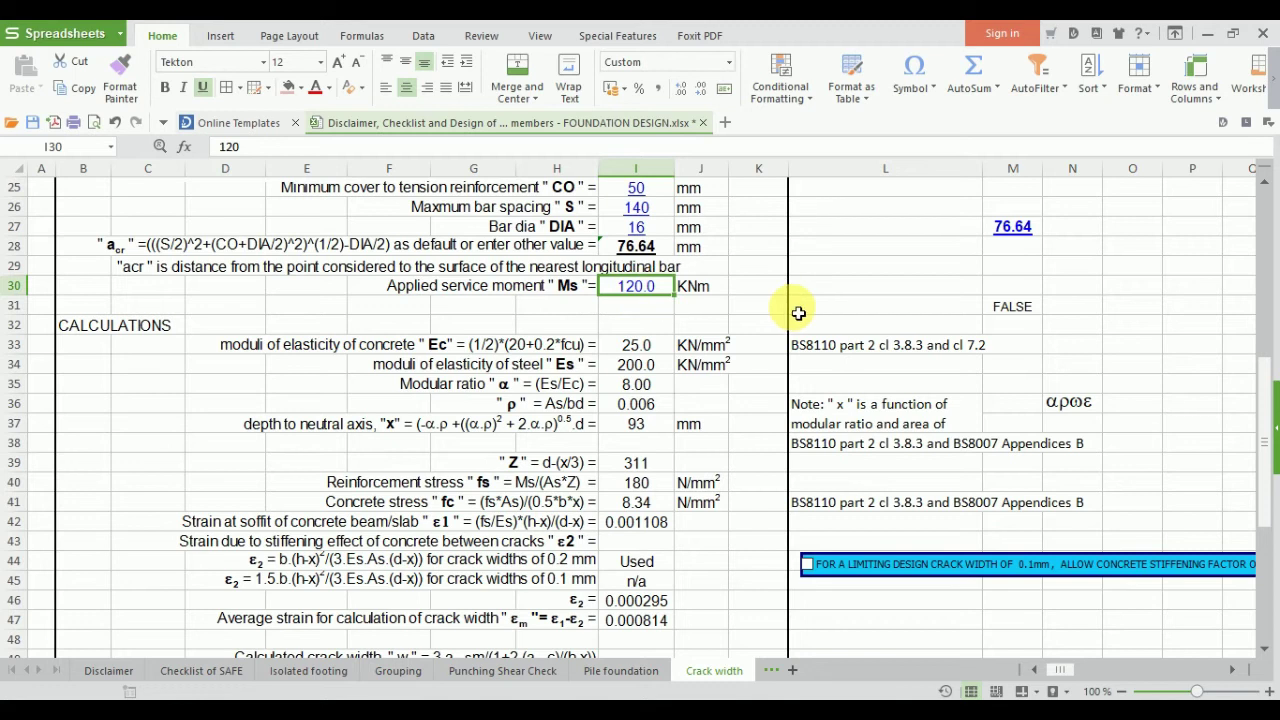
{"action": "type", "text": "125"}
{"action": "key", "text": "Return"}
{"action": "scroll", "coordinate": [798, 313], "scroll_direction": "down", "scroll_amount": 2}
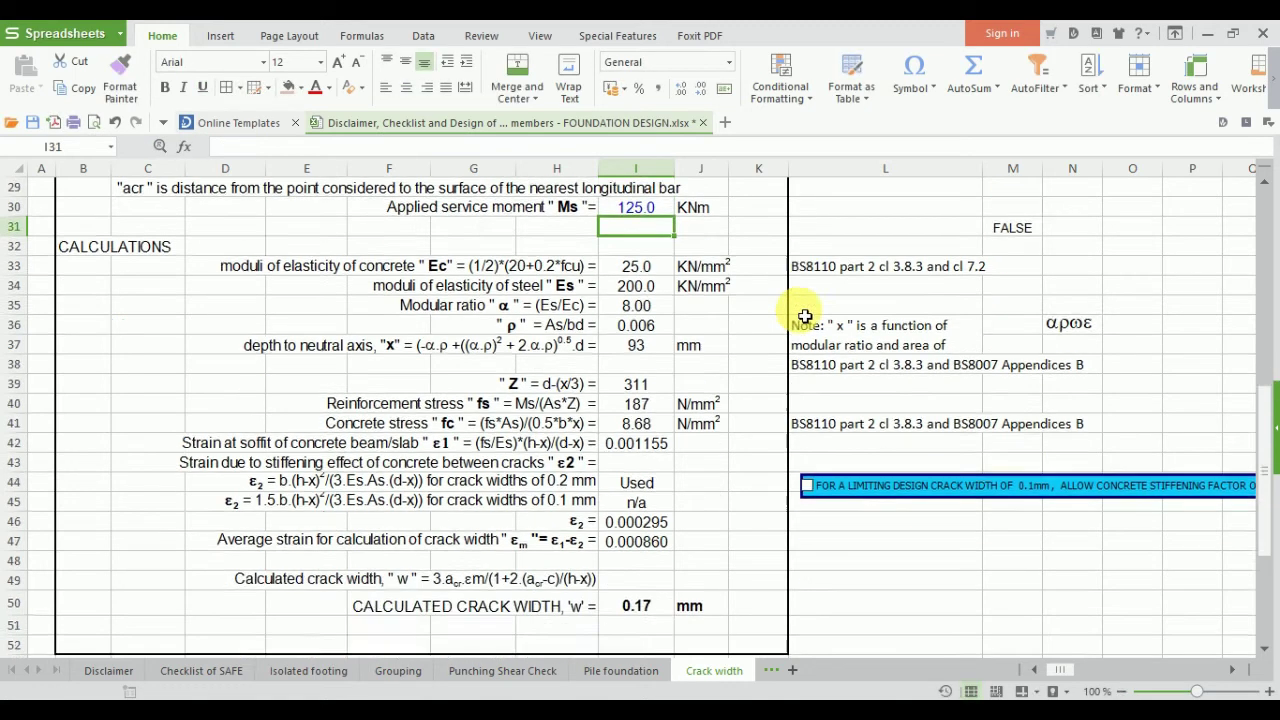
Step: Set the applied service moment Ms to 130 kNm and check the crack width calculation
{"action": "scroll", "coordinate": [660, 570], "scroll_direction": "up", "scroll_amount": 2}
{"action": "left_click", "coordinate": [636, 326]}
{"action": "type", "text": "130"}
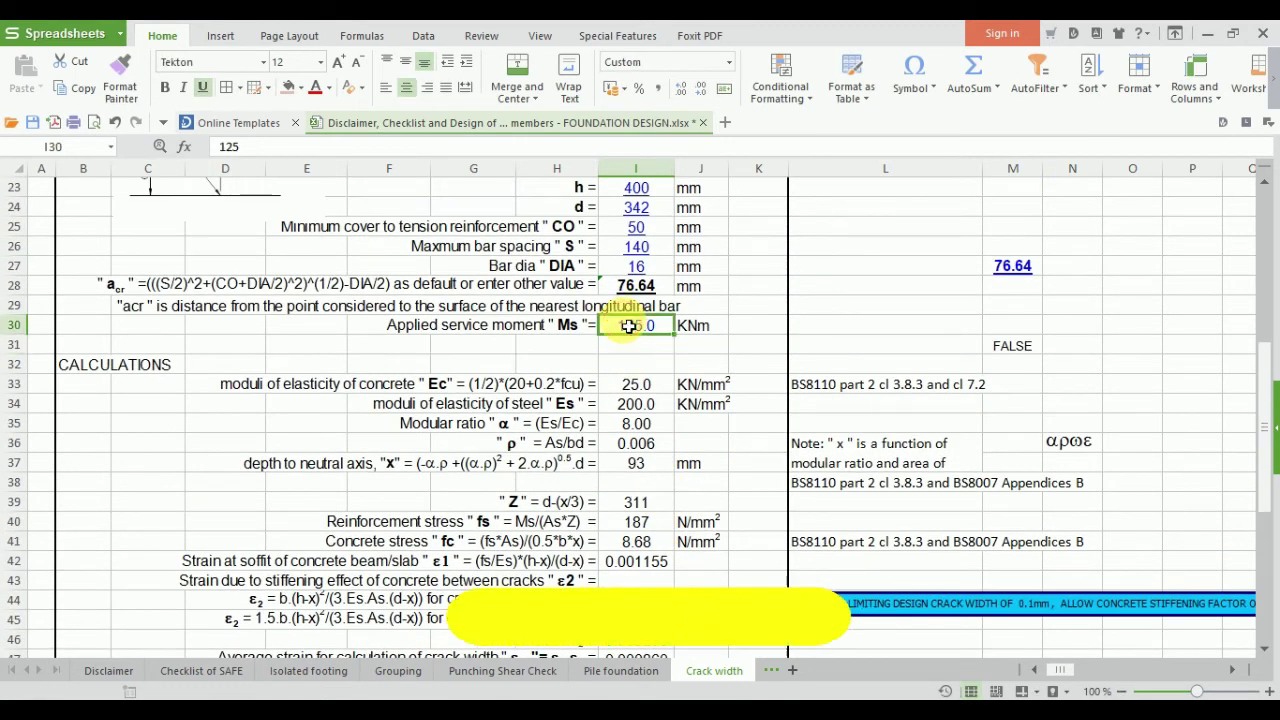
{"action": "key", "text": "Return"}
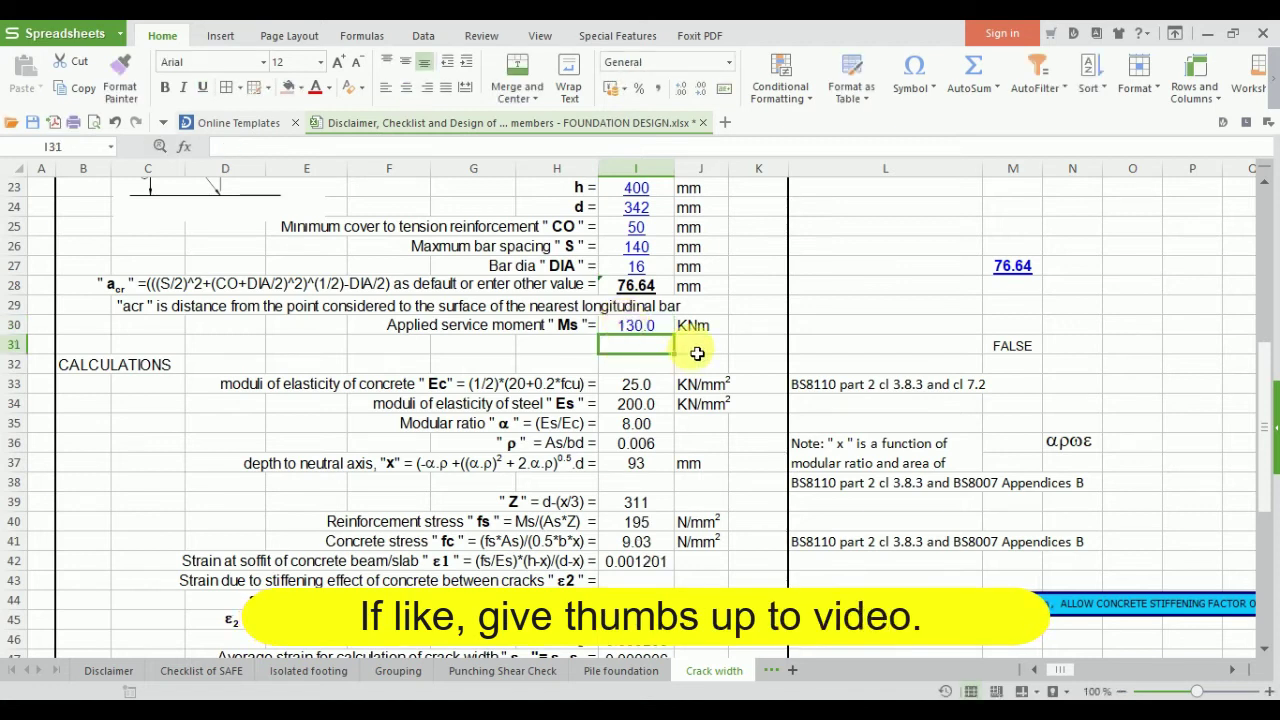
{"action": "scroll", "coordinate": [645, 559], "scroll_direction": "down", "scroll_amount": 4}
{"action": "scroll", "coordinate": [660, 570], "scroll_direction": "up", "scroll_amount": 4}
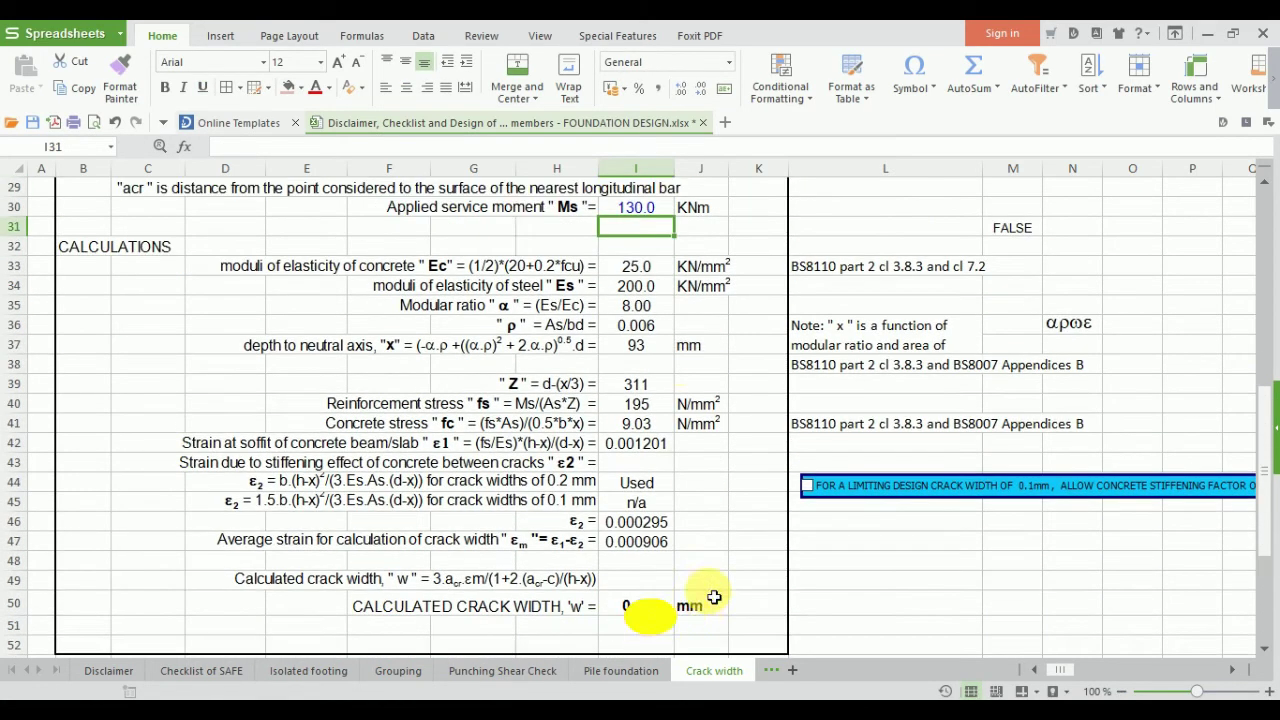
Step: Consult the M22 contours for DL+LL in SAFE, and return to the Crack width sheet to review the inputs, strains and crack width
{"action": "scroll", "coordinate": [715, 400], "scroll_direction": "down", "scroll_amount": 2}
{"action": "scroll", "coordinate": [720, 395], "scroll_direction": "up", "scroll_amount": 3}
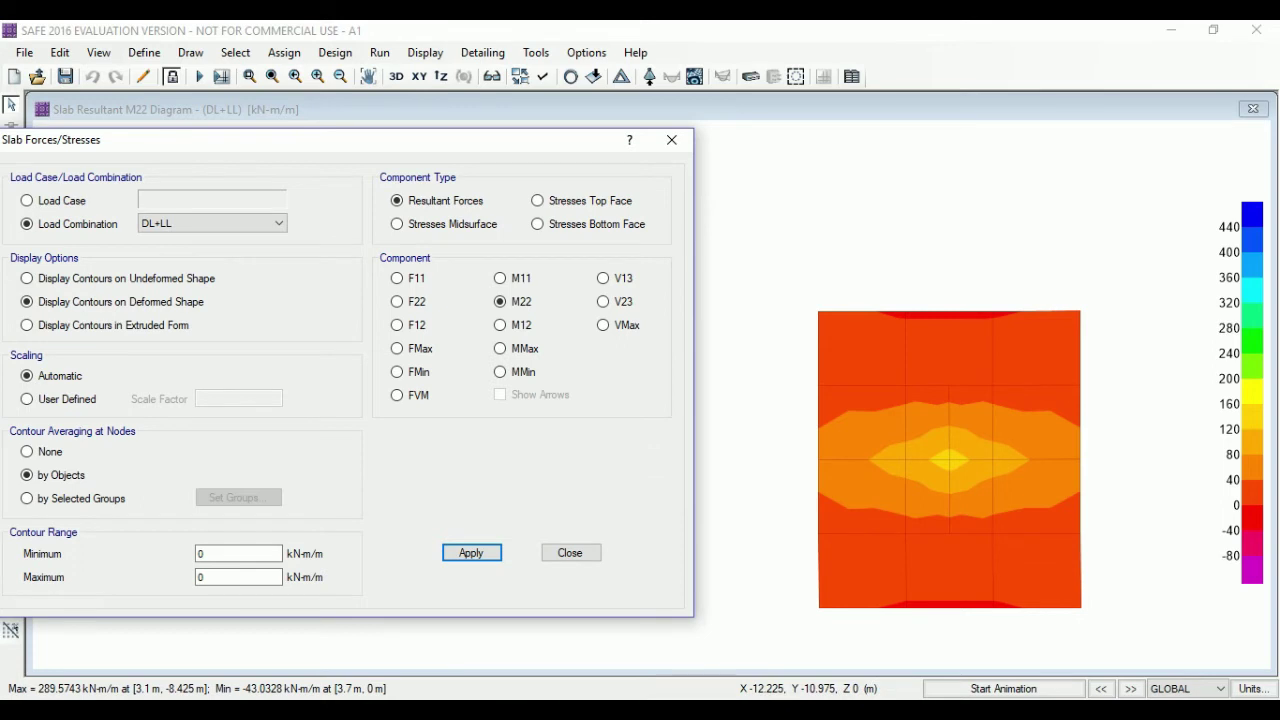
{"action": "left_click", "coordinate": [716, 630]}
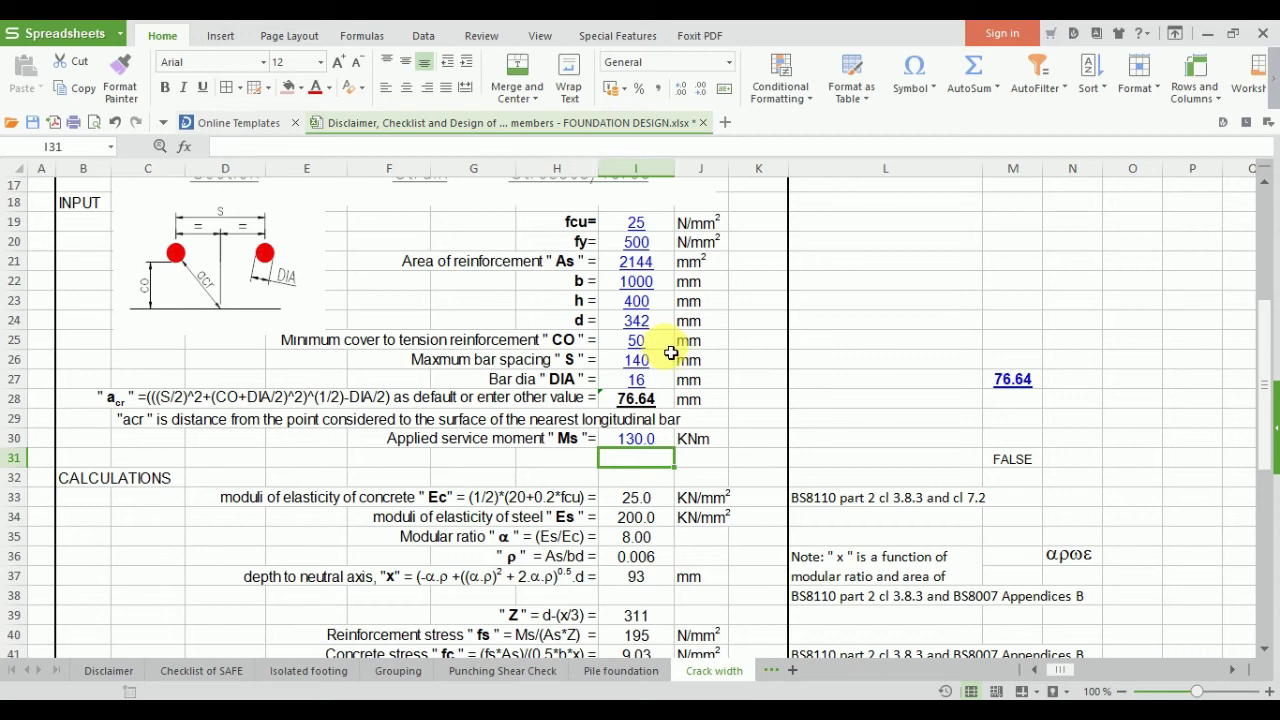
{"action": "scroll", "coordinate": [664, 357], "scroll_direction": "down", "scroll_amount": 2}
{"action": "scroll", "coordinate": [636, 335], "scroll_direction": "down", "scroll_amount": 2}
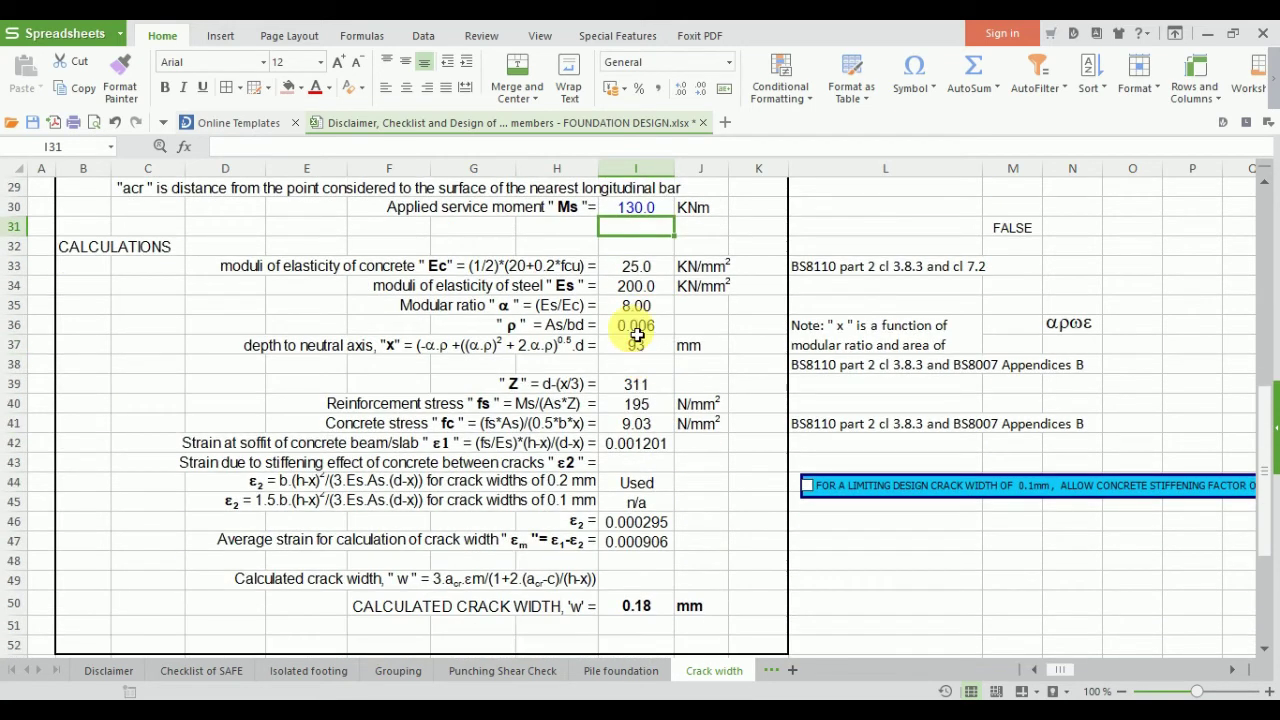
{"action": "scroll", "coordinate": [645, 483], "scroll_direction": "down", "scroll_amount": 1}
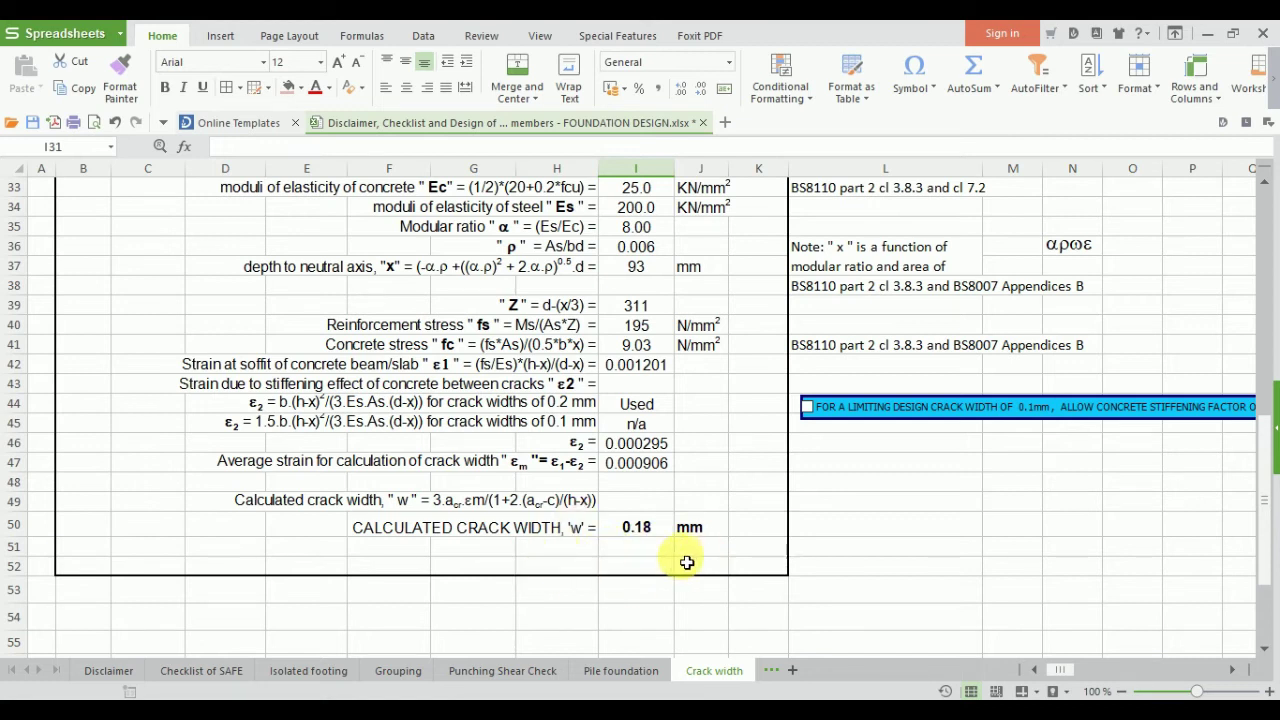
{"action": "scroll", "coordinate": [670, 560], "scroll_direction": "up", "scroll_amount": 2}
{"action": "scroll", "coordinate": [720, 493], "scroll_direction": "down", "scroll_amount": 1}
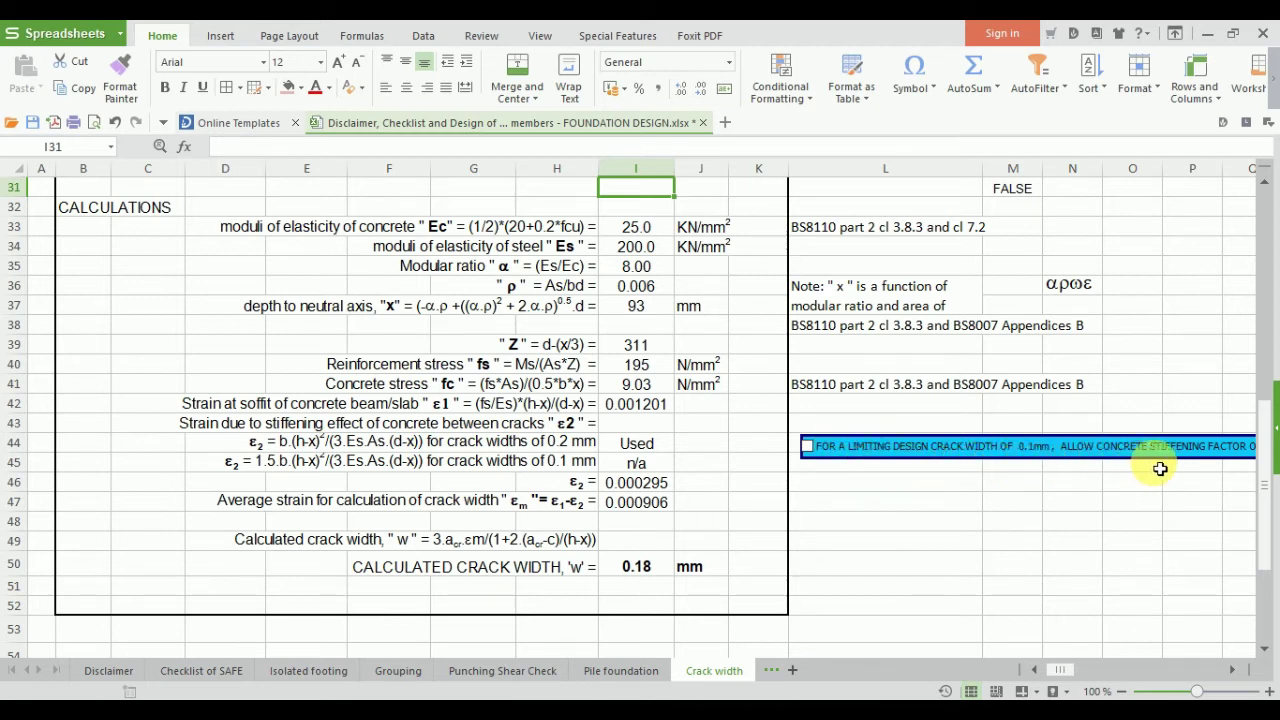
Step: Read the full note on the concrete stiffening factor for a limiting crack width of 0.1 mm
{"action": "scroll", "coordinate": [1237, 668], "scroll_direction": "right", "scroll_amount": 4}
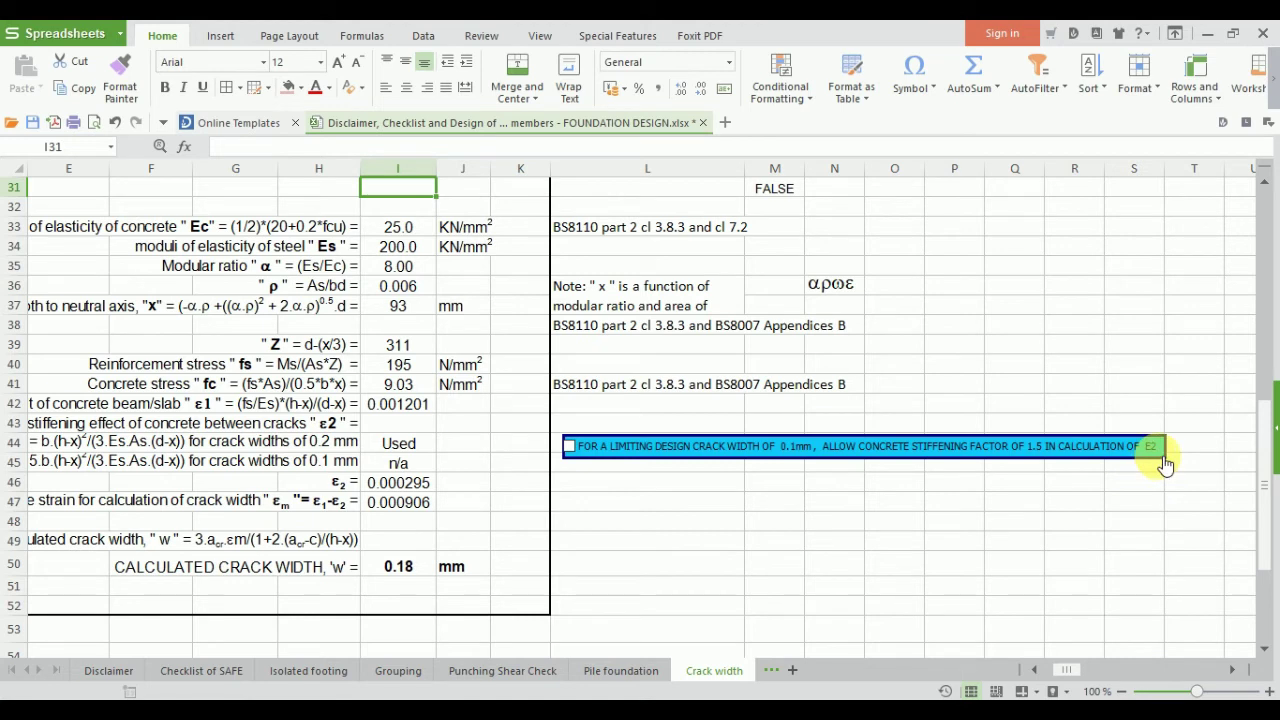
{"action": "left_click", "coordinate": [1040, 673]}
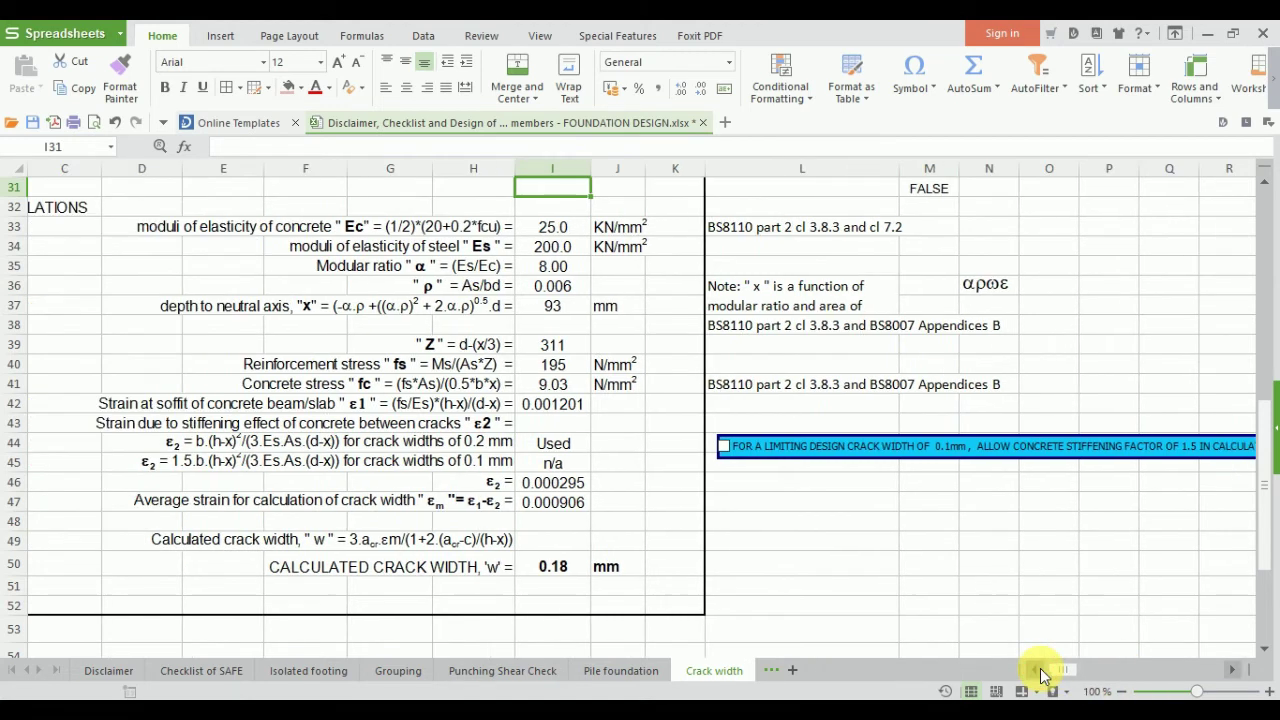
{"action": "left_click", "coordinate": [1040, 673]}
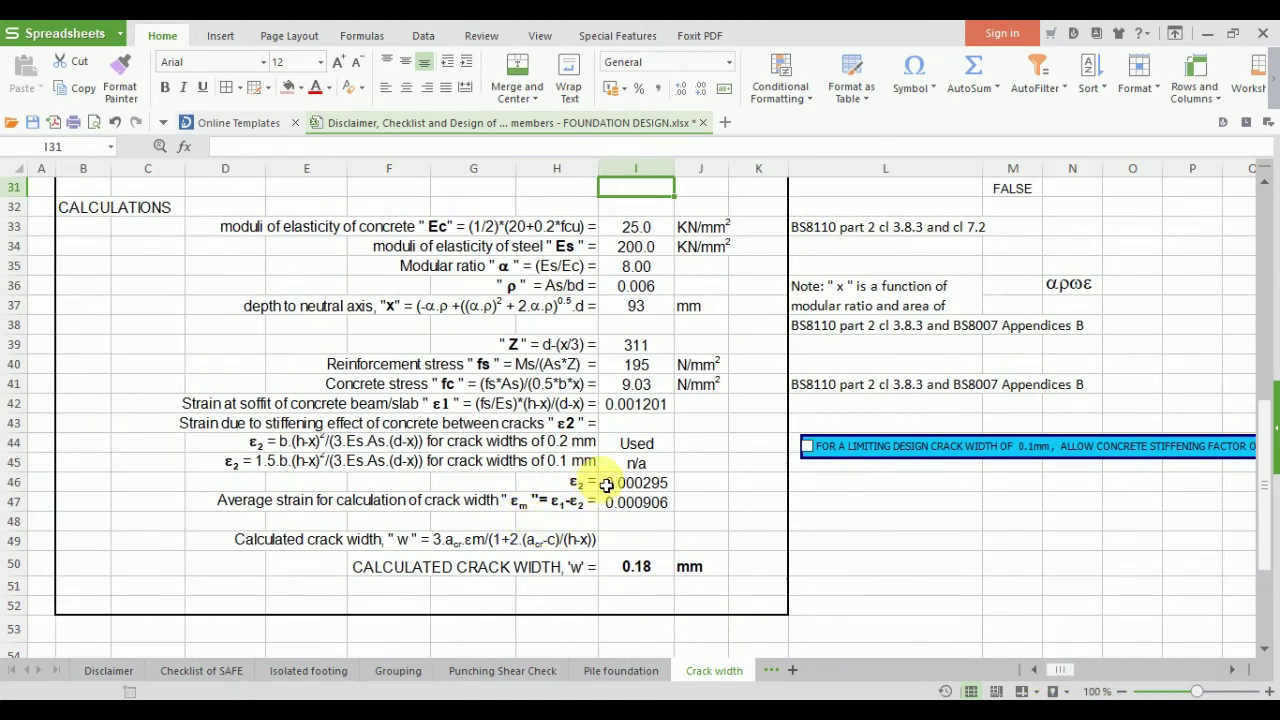
Step: Try the 1.5 concrete stiffening factor option for a 0.1 mm limiting crack width and switch it back off
{"action": "left_click", "coordinate": [808, 447]}
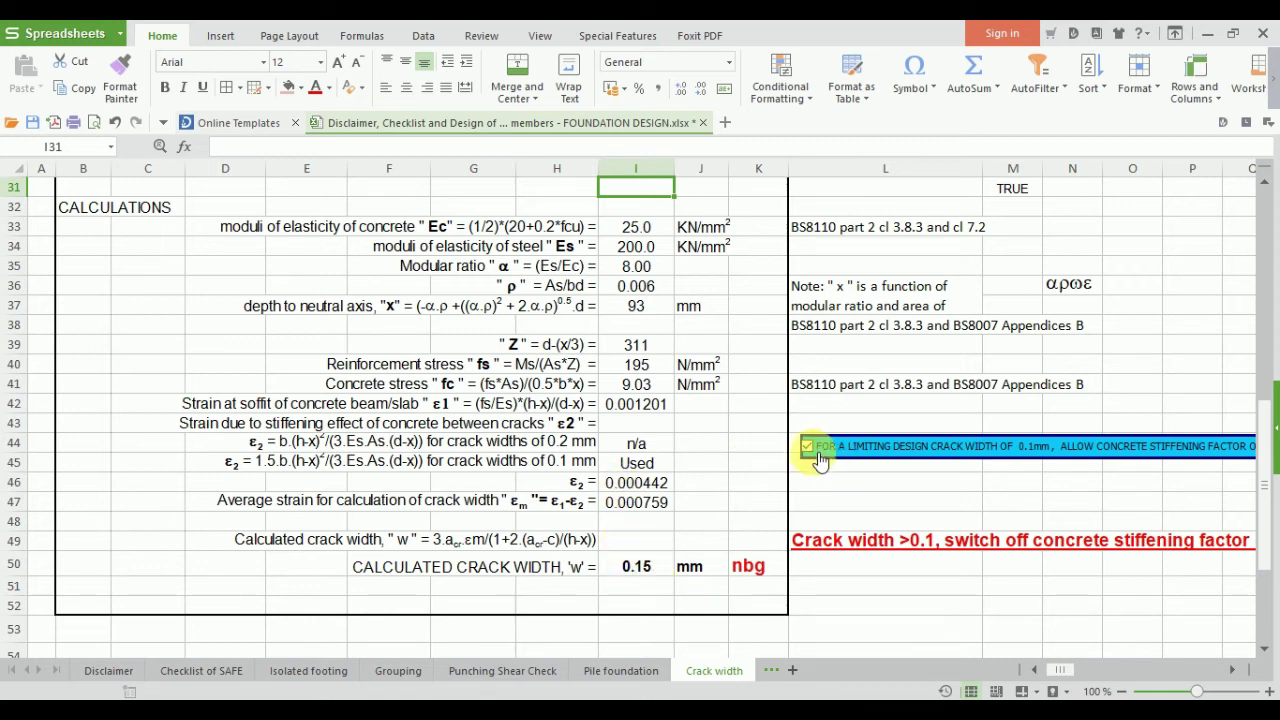
{"action": "left_click", "coordinate": [808, 447]}
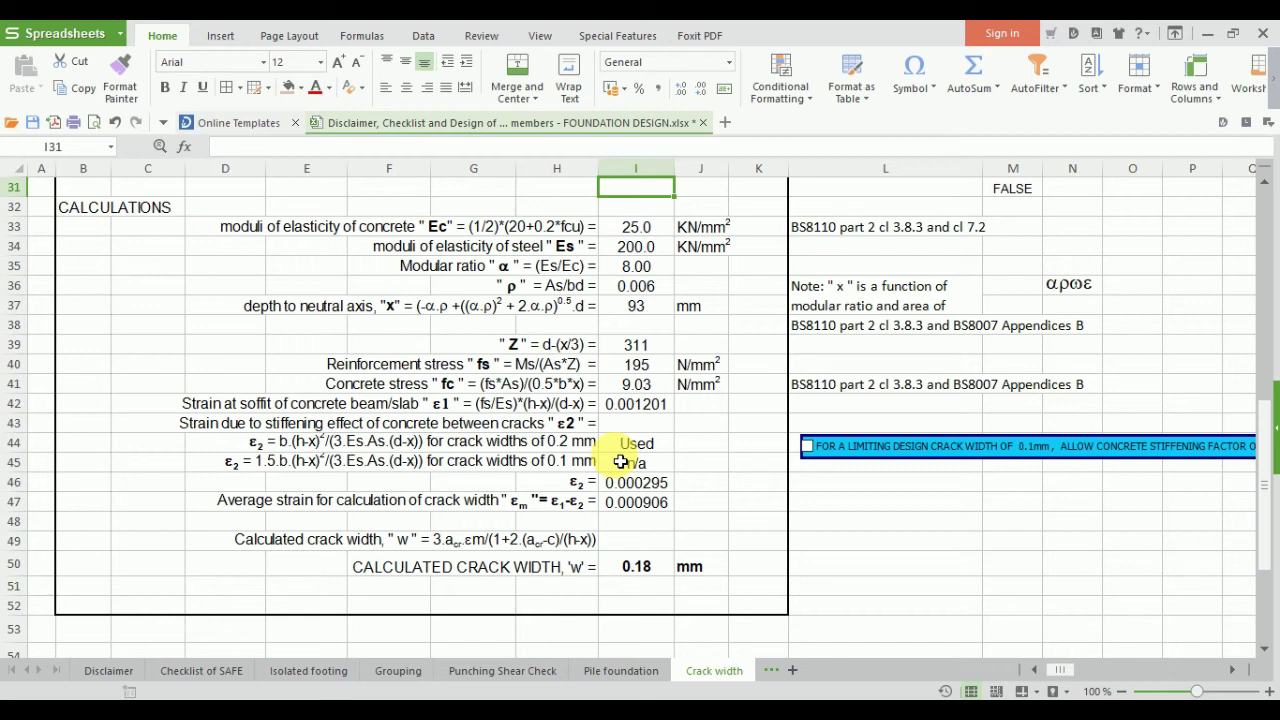
{"action": "left_click", "coordinate": [807, 447]}
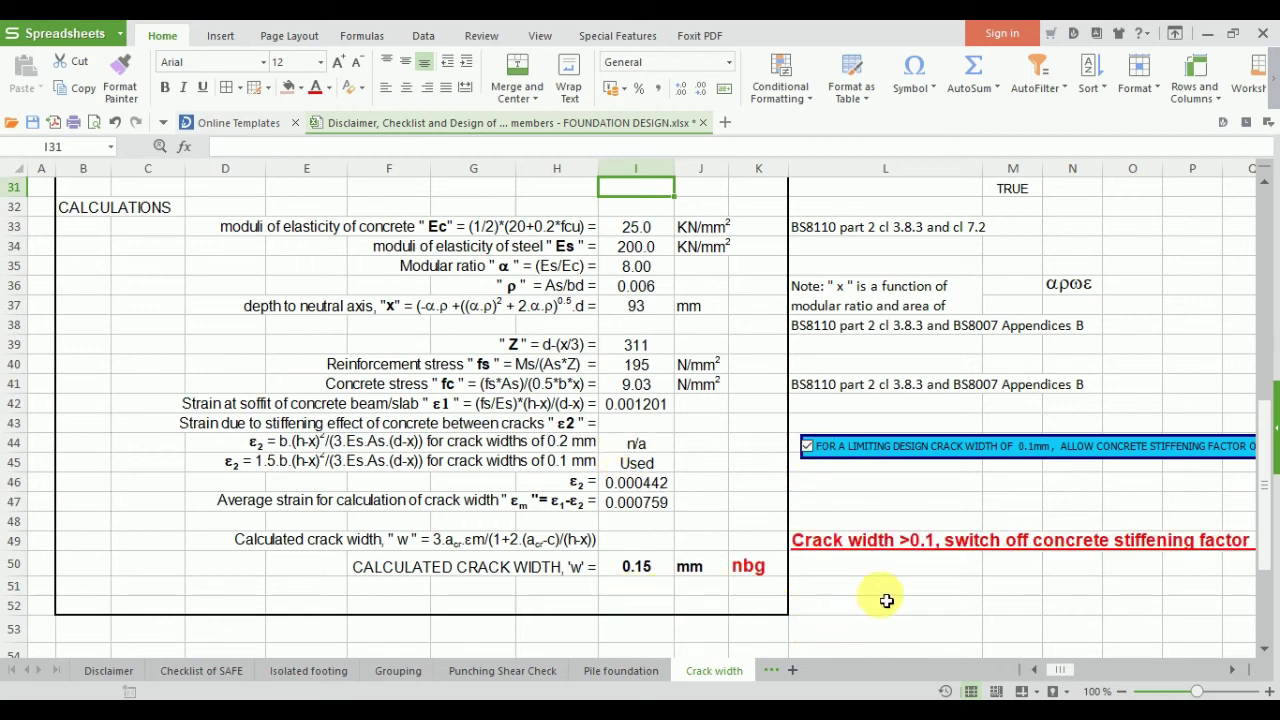
{"action": "left_click", "coordinate": [807, 447]}
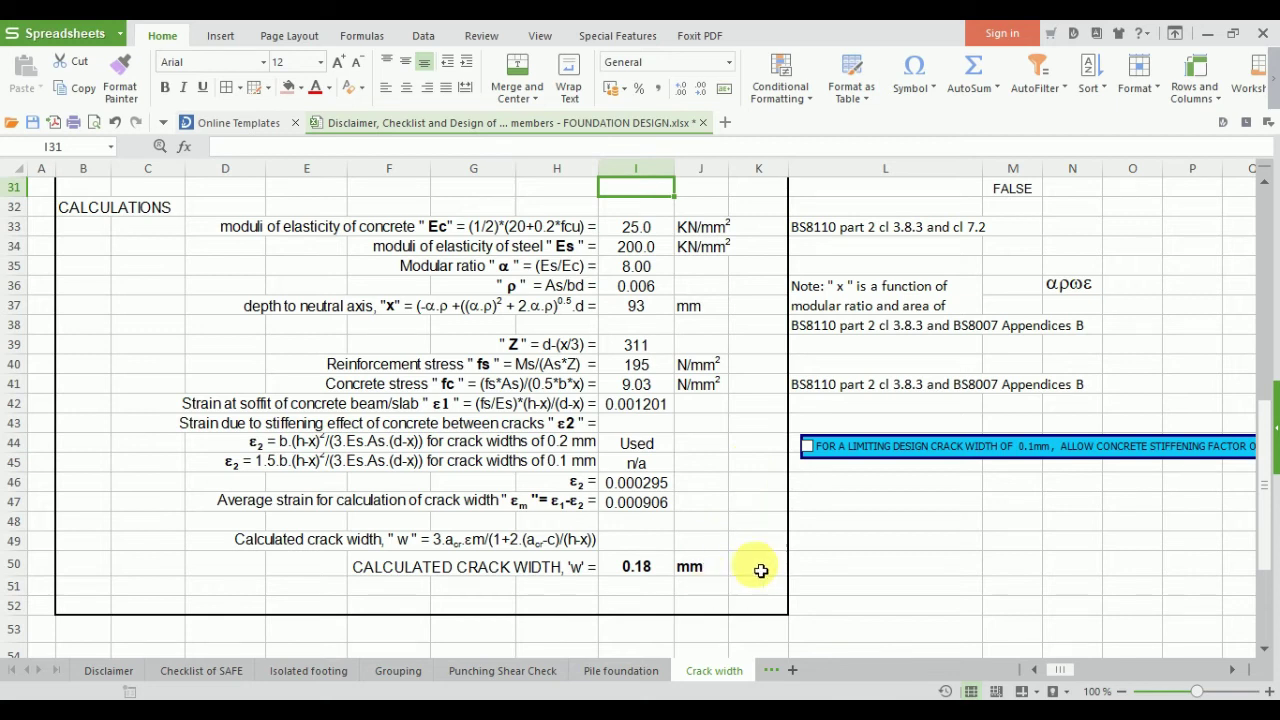
Step: Review the Crack width sheet's diagrams and inputs, then consult the design surface crack width formula in IS 456:2000 Annex F
{"action": "scroll", "coordinate": [780, 569], "scroll_direction": "up", "scroll_amount": 9}
{"action": "scroll", "coordinate": [795, 430], "scroll_direction": "up", "scroll_amount": 2}
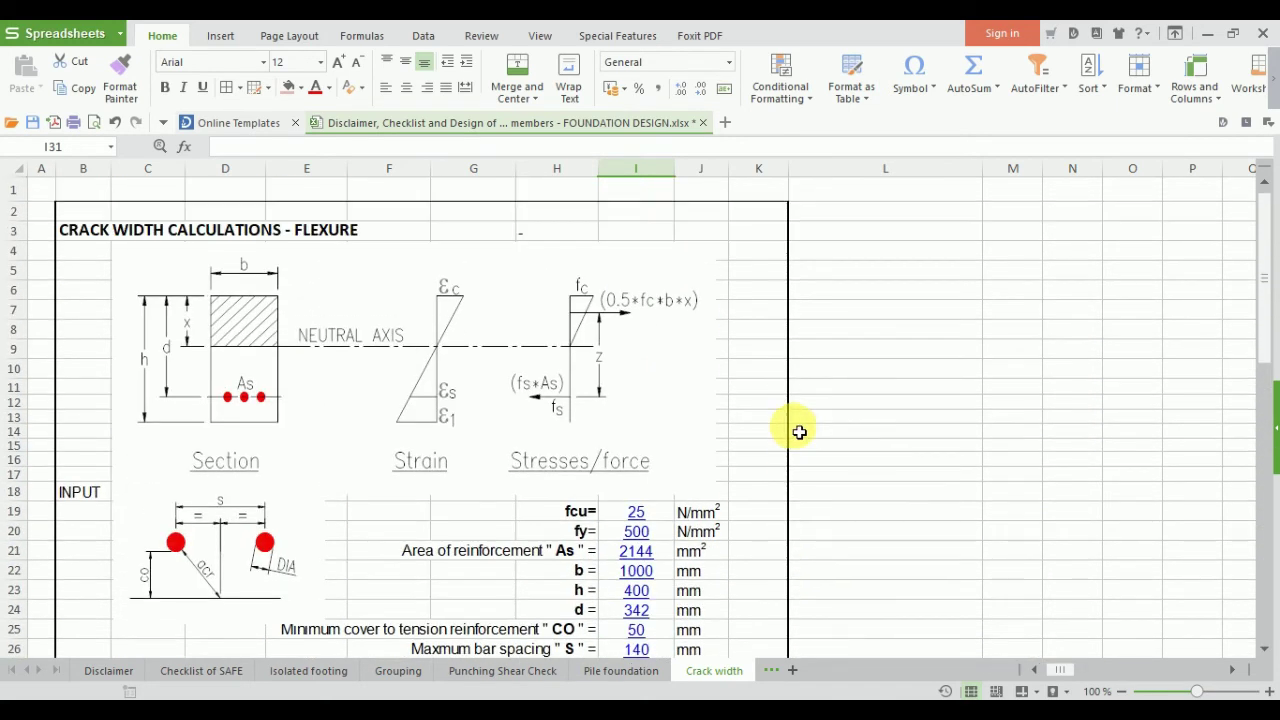
{"action": "scroll", "coordinate": [817, 437], "scroll_direction": "down", "scroll_amount": 7}
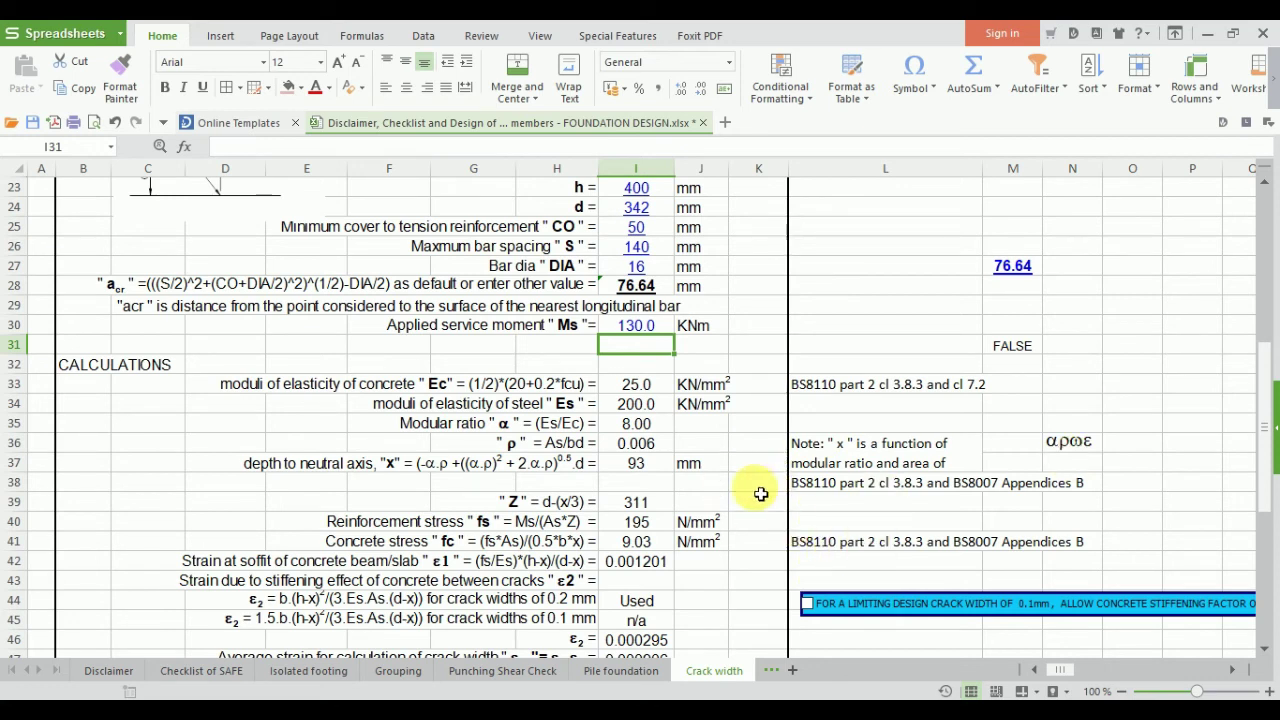
{"action": "key", "text": "alt+Tab"}
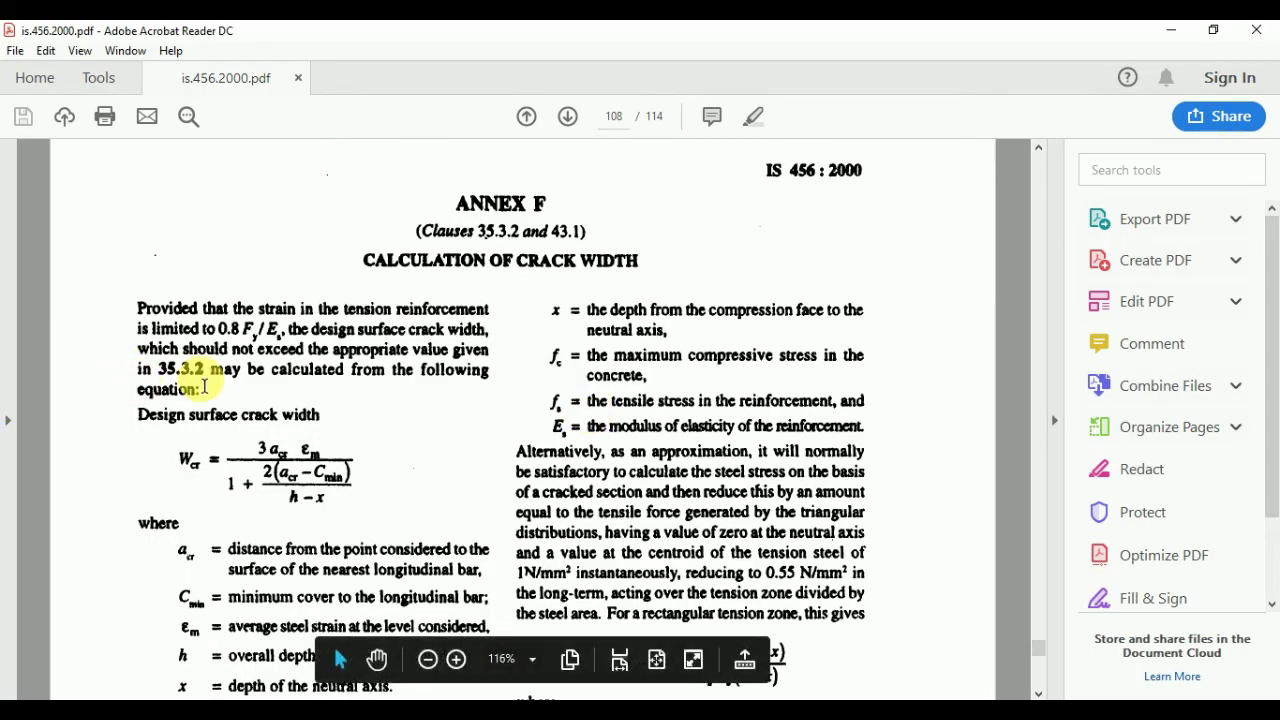
{"action": "scroll", "coordinate": [217, 440], "scroll_direction": "down", "scroll_amount": 3}
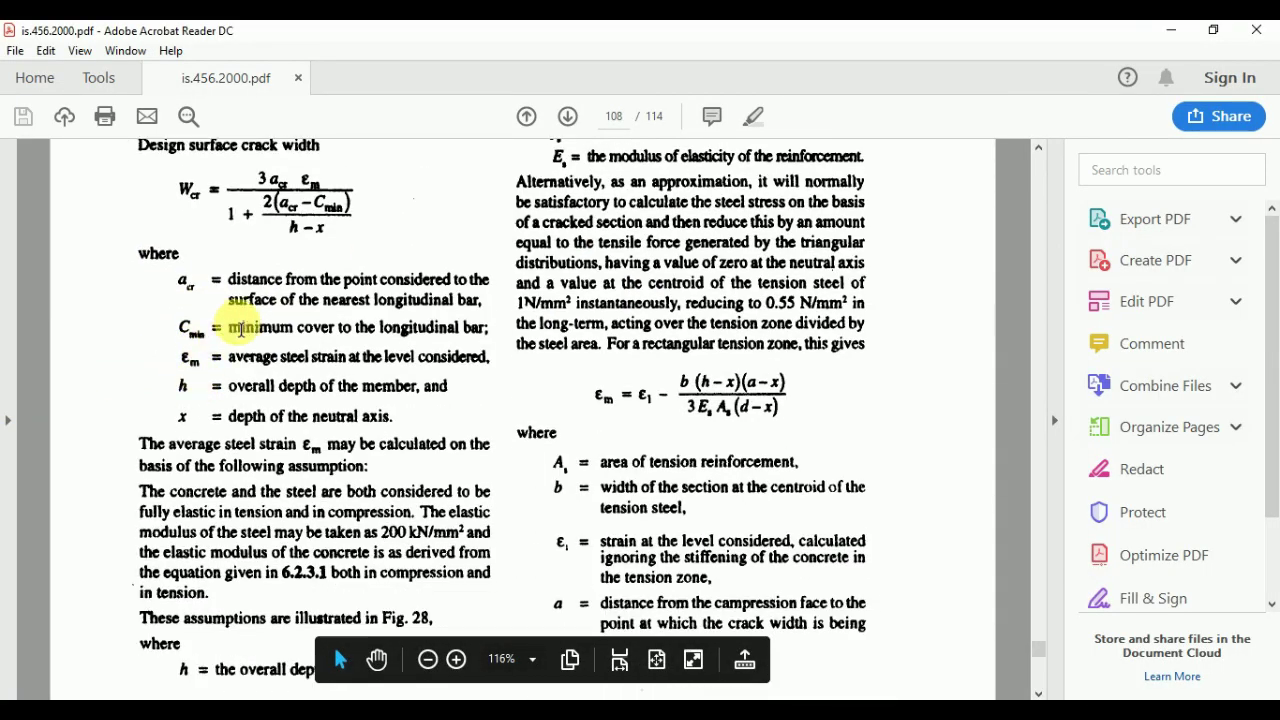
{"action": "scroll", "coordinate": [241, 329], "scroll_direction": "up", "scroll_amount": 2}
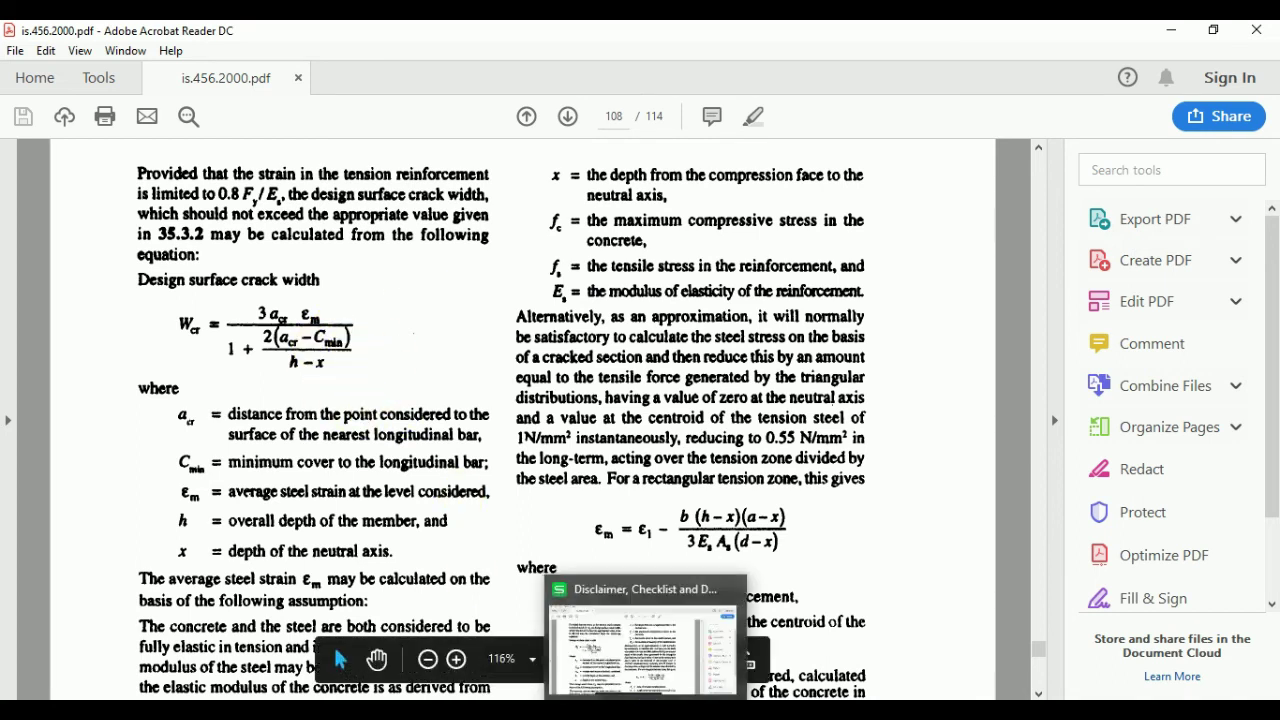
Step: Return to the Crack width spreadsheet and review the input data, strain calculations and calculated crack width
{"action": "left_click", "coordinate": [650, 630]}
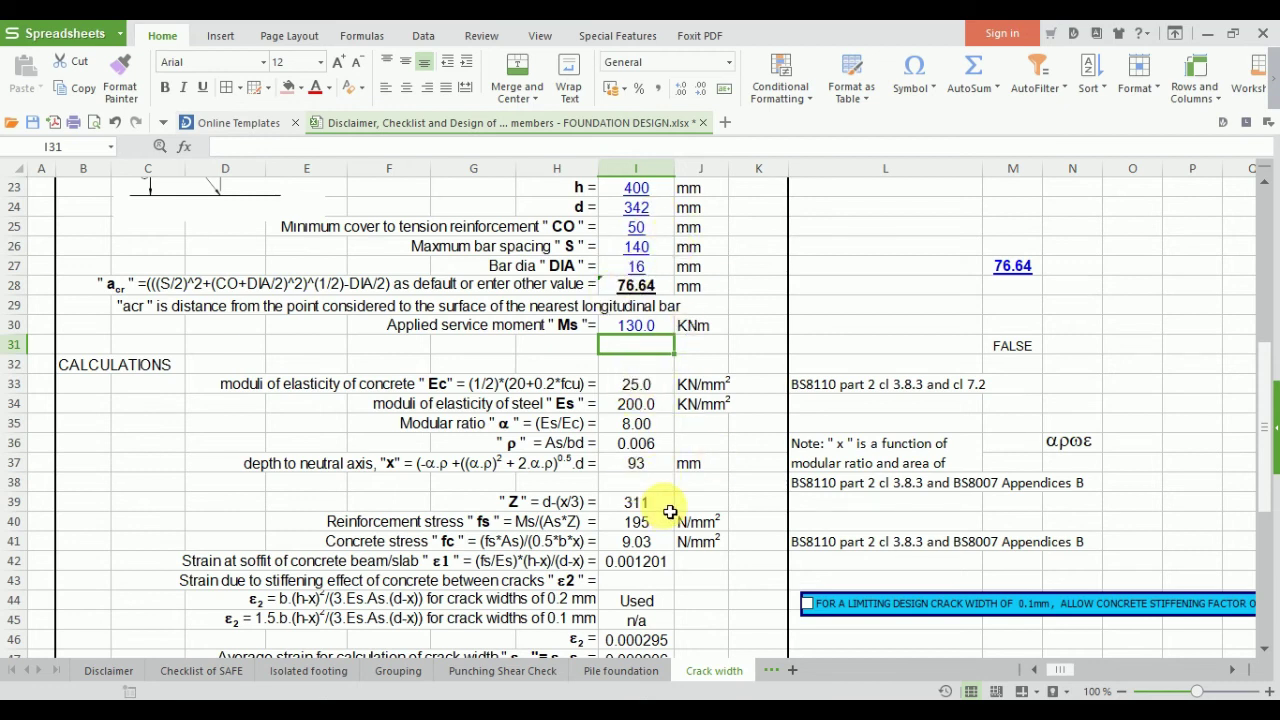
{"action": "scroll", "coordinate": [668, 510], "scroll_direction": "up", "scroll_amount": 3}
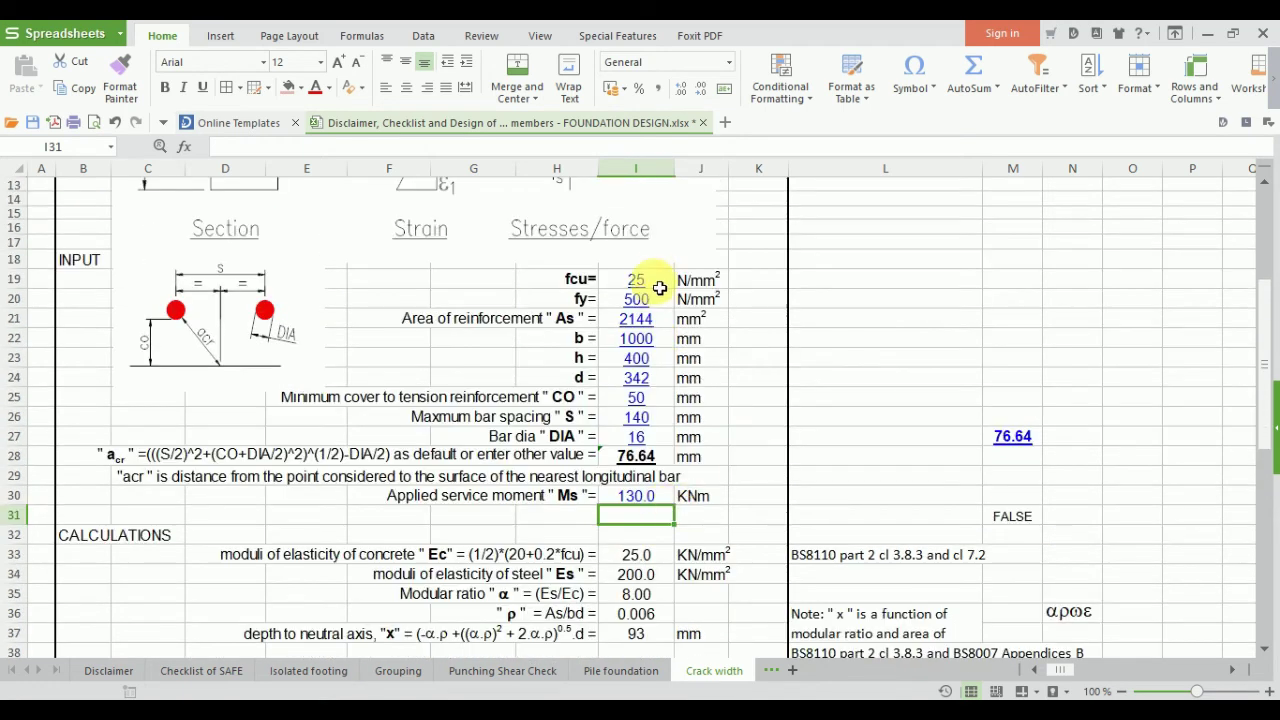
{"action": "scroll", "coordinate": [657, 451], "scroll_direction": "down", "scroll_amount": 6}
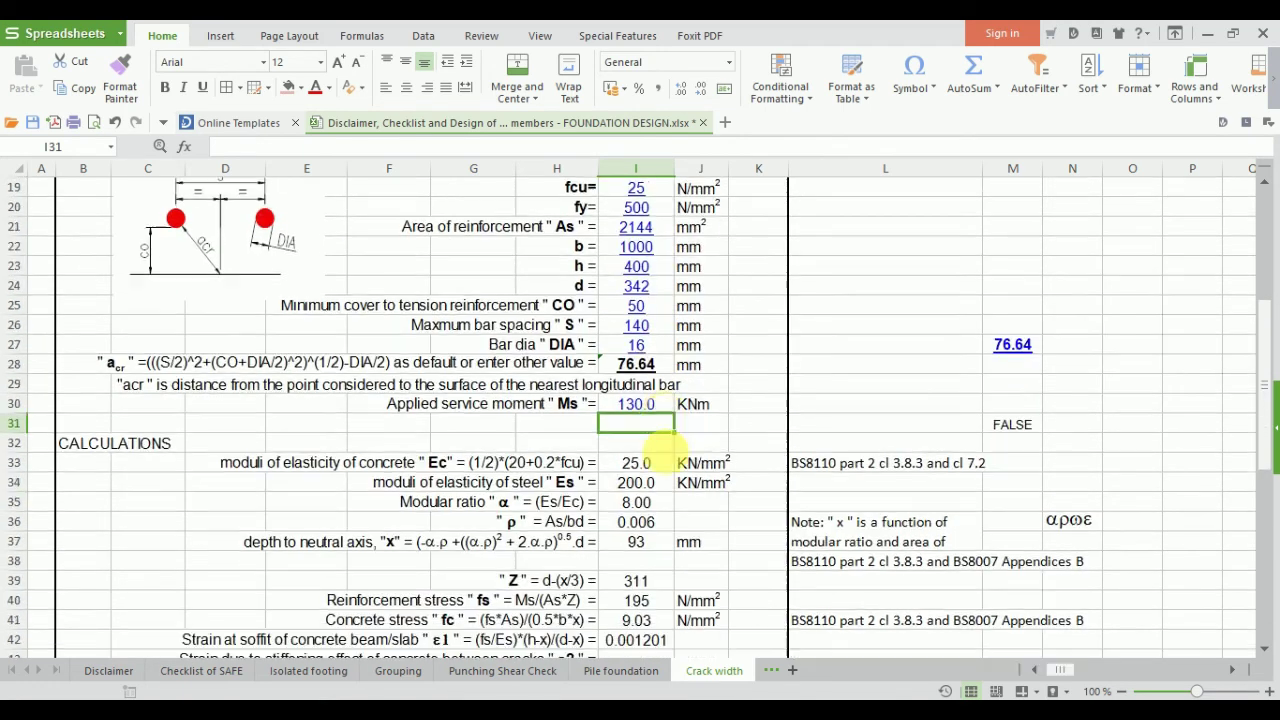
{"action": "scroll", "coordinate": [600, 595], "scroll_direction": "down", "scroll_amount": 1}
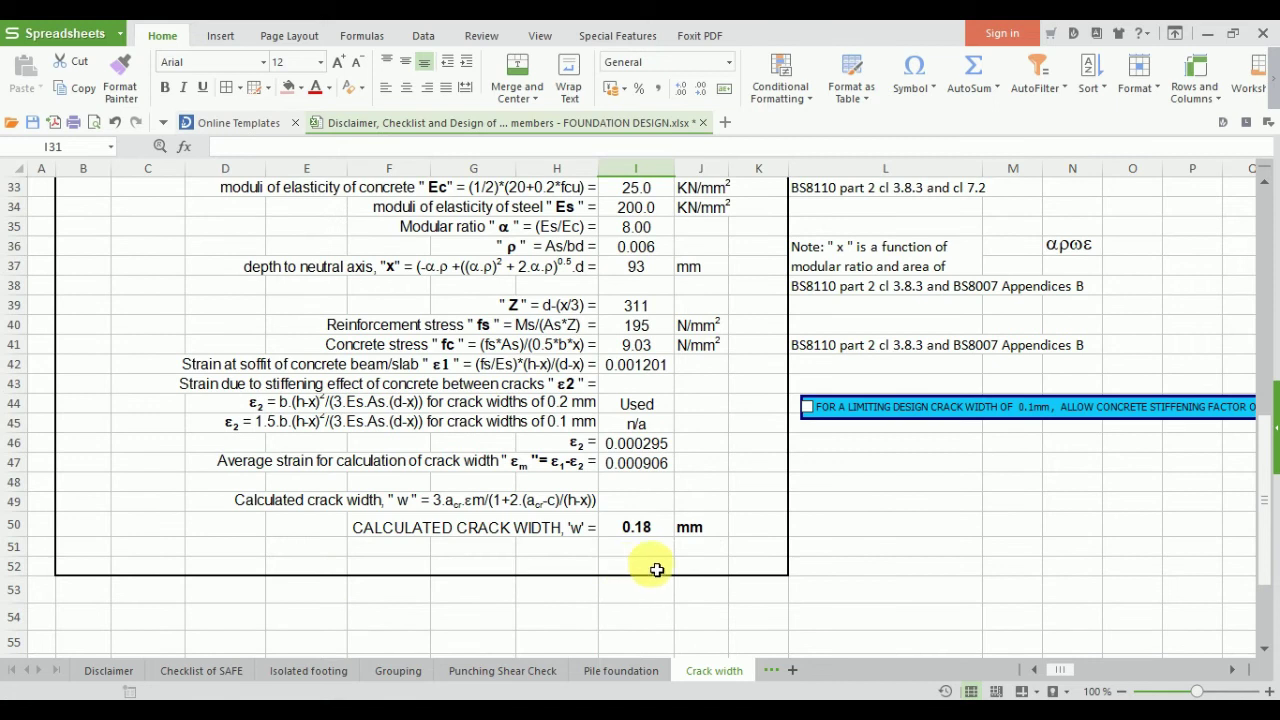
{"action": "scroll", "coordinate": [657, 569], "scroll_direction": "up", "scroll_amount": 2}
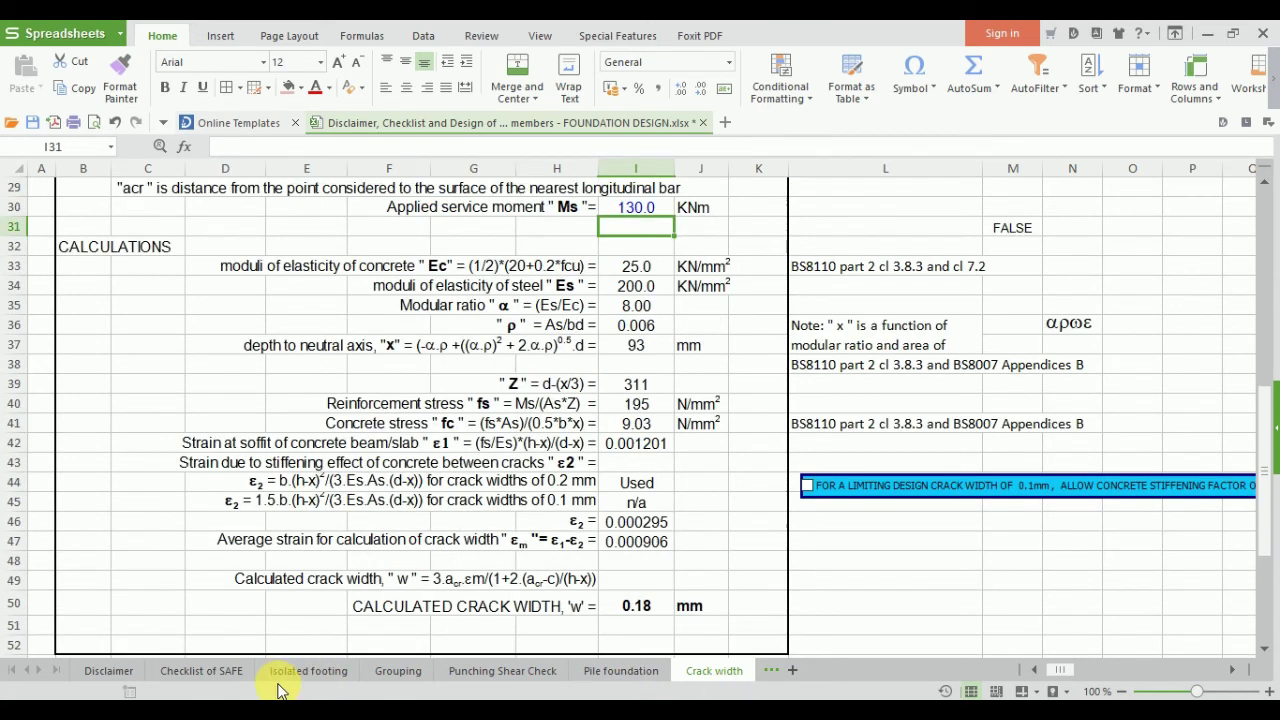
Step: Shade the crack width check, item d in rows 66 and 67 of the Checklist of SAFE sheet, with the pink fill of the completed items
{"action": "left_click", "coordinate": [211, 668]}
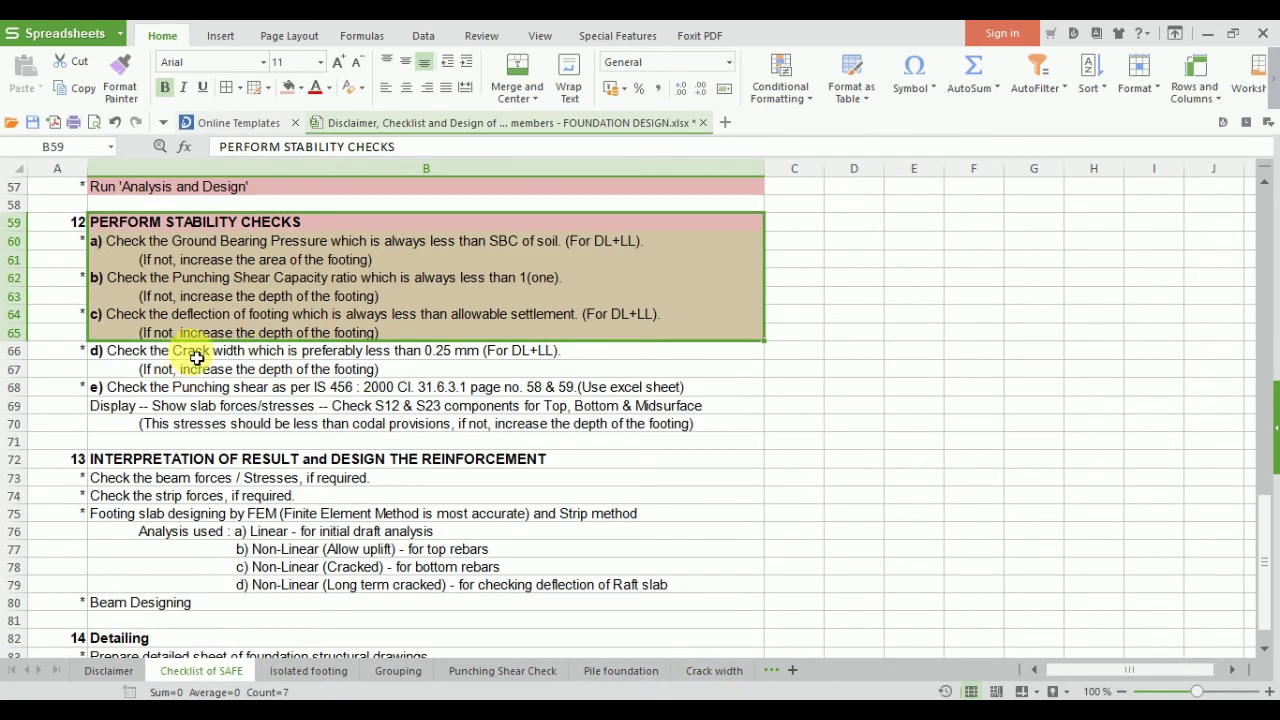
{"action": "left_click", "coordinate": [203, 355]}
{"action": "left_click_drag", "start_coordinate": [203, 373], "coordinate": [203, 373]}
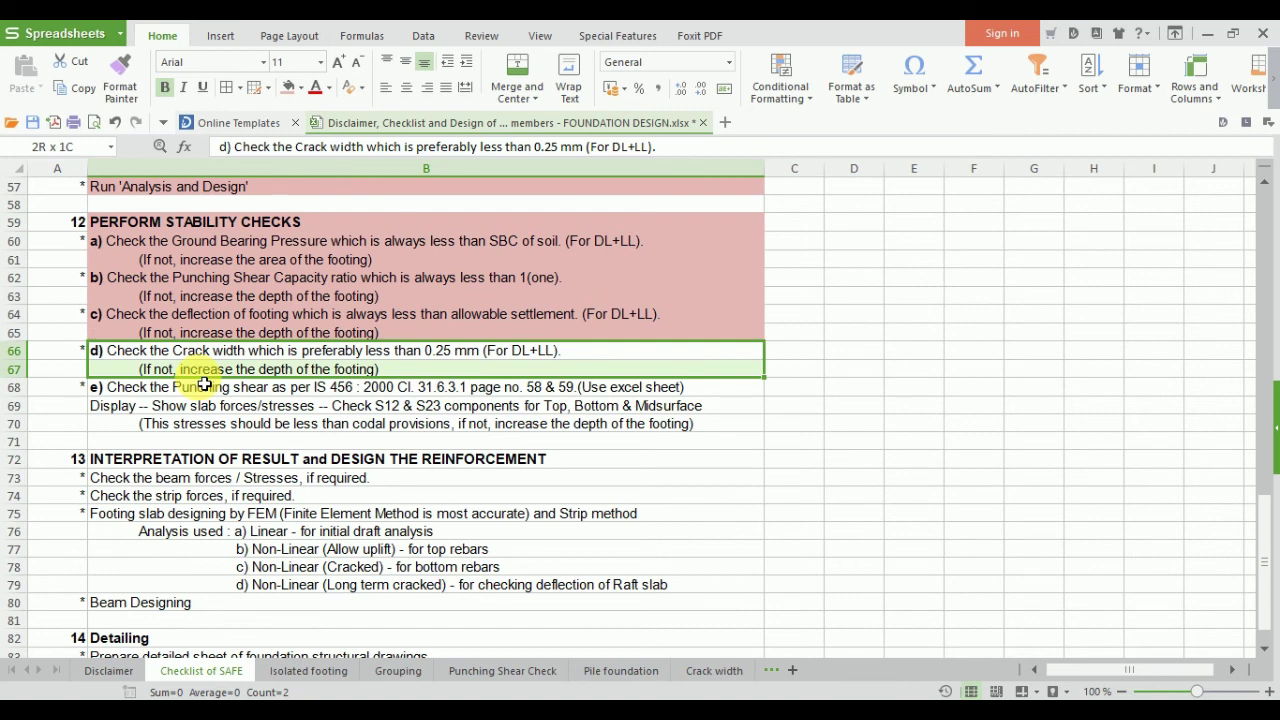
{"action": "left_click", "coordinate": [290, 90]}
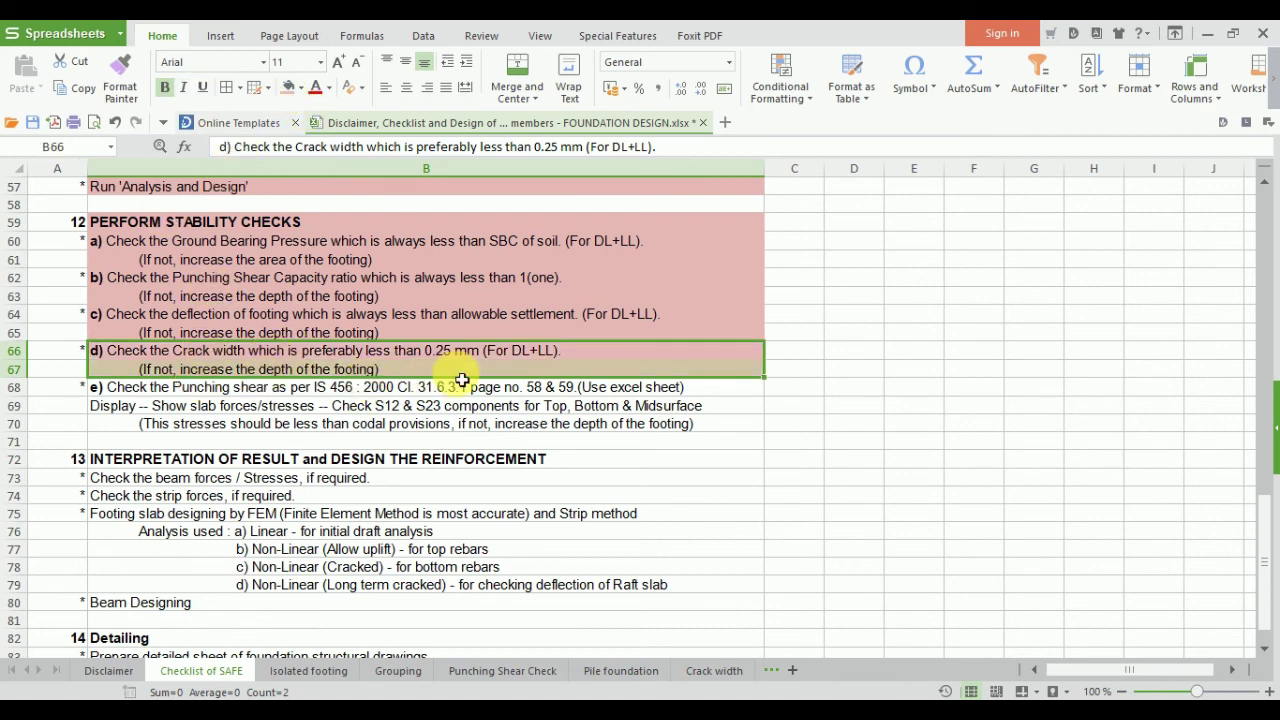